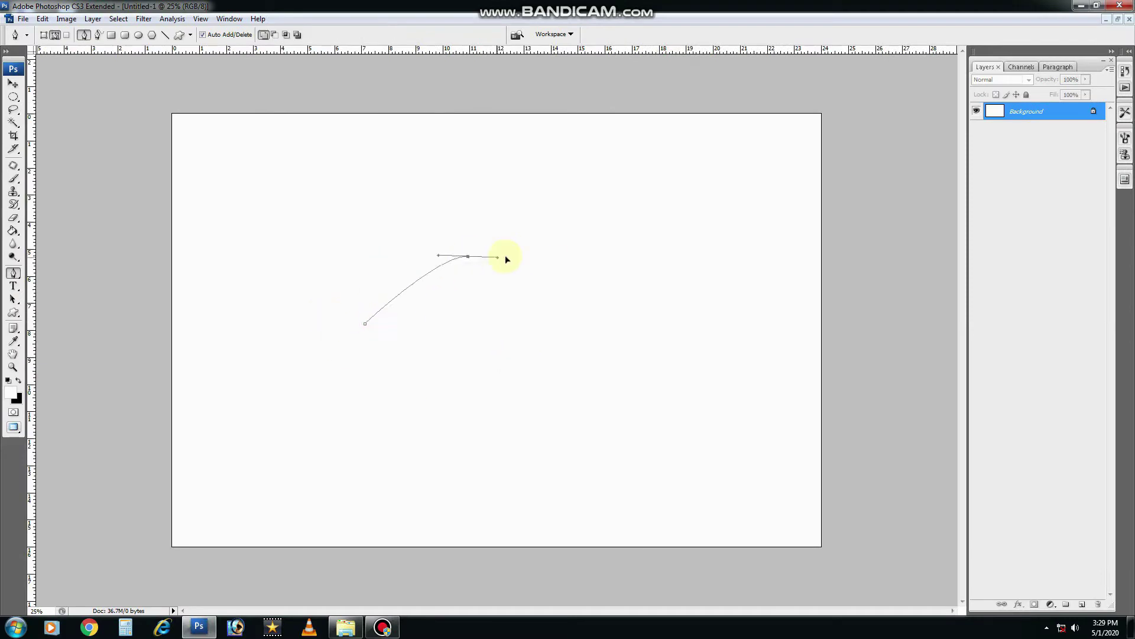
# Trace the side-view car outline with the Pen and fill it solid red on new Layer 1.
pyautogui.moveTo(530, 53); pyautogui.dragTo(535, 324)
pyautogui.click(544, 266)
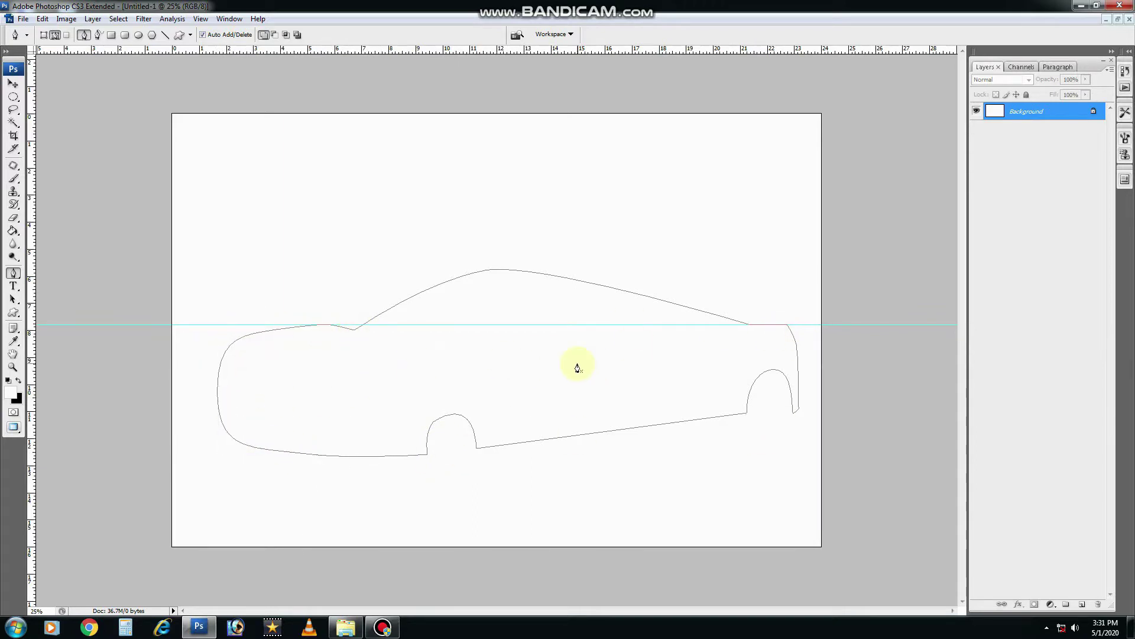
pyautogui.hotkey('ctrl', 'Return')
pyautogui.hotkey('ctrl', 'shift', 'alt', 'n')
pyautogui.press('Return')
pyautogui.hotkey('ctrl', 'BackSpace')
pyautogui.hotkey('ctrl', 'd')
# Fill the windshield path black on a new layer clipped to the car body.
pyautogui.press('v')
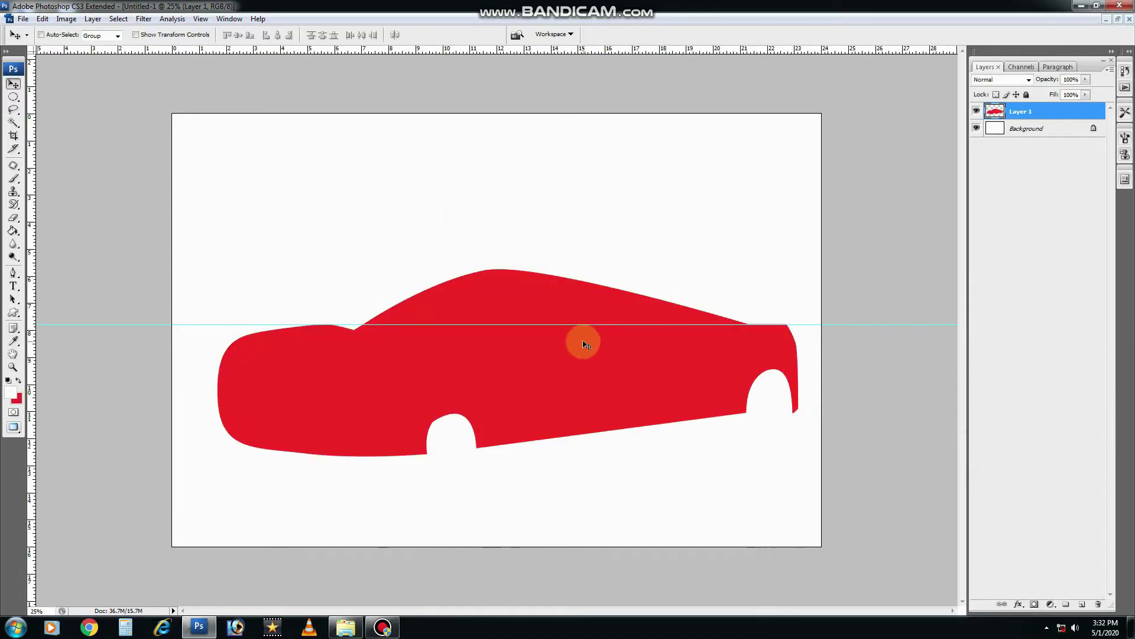
pyautogui.press('p')
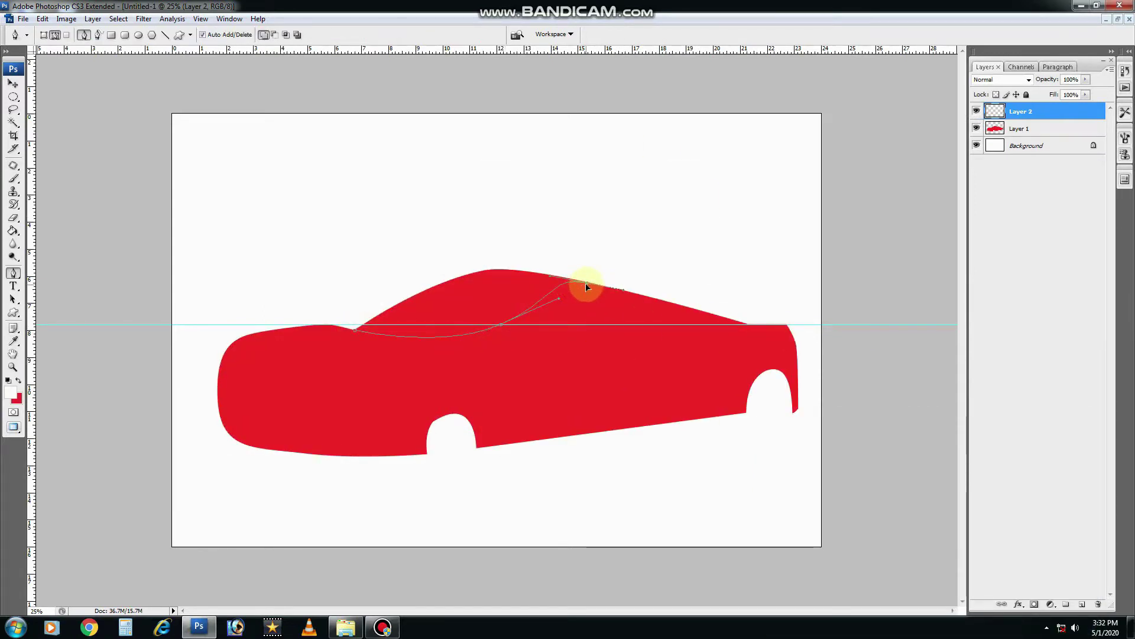
pyautogui.hotkey('ctrl', 'Return')
pyautogui.hotkey('ctrl', 'shift', 'alt', 'n')
pyautogui.press('d')
pyautogui.press('x')
pyautogui.hotkey('ctrl', 'BackSpace')
pyautogui.hotkey('ctrl', 'd')
pyautogui.hotkey('ctrl', 'alt', 'g')
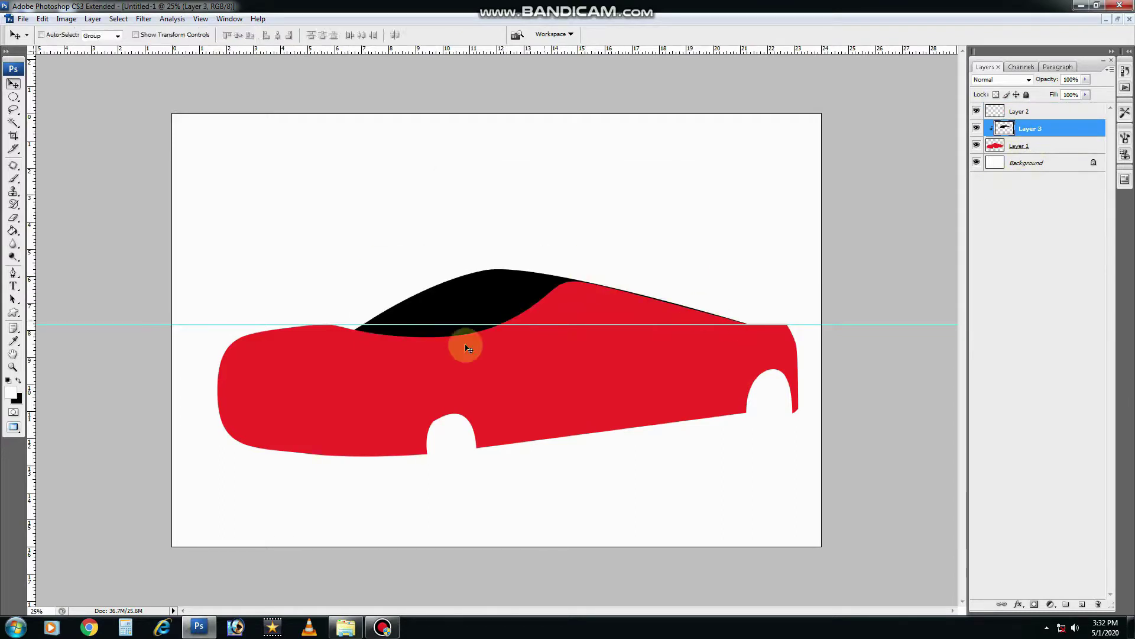
# Draw the side window, fill it black, and add a clipped layer for its red trim.
pyautogui.click(488, 334)
pyautogui.moveTo(578, 285); pyautogui.dragTo(588, 285)
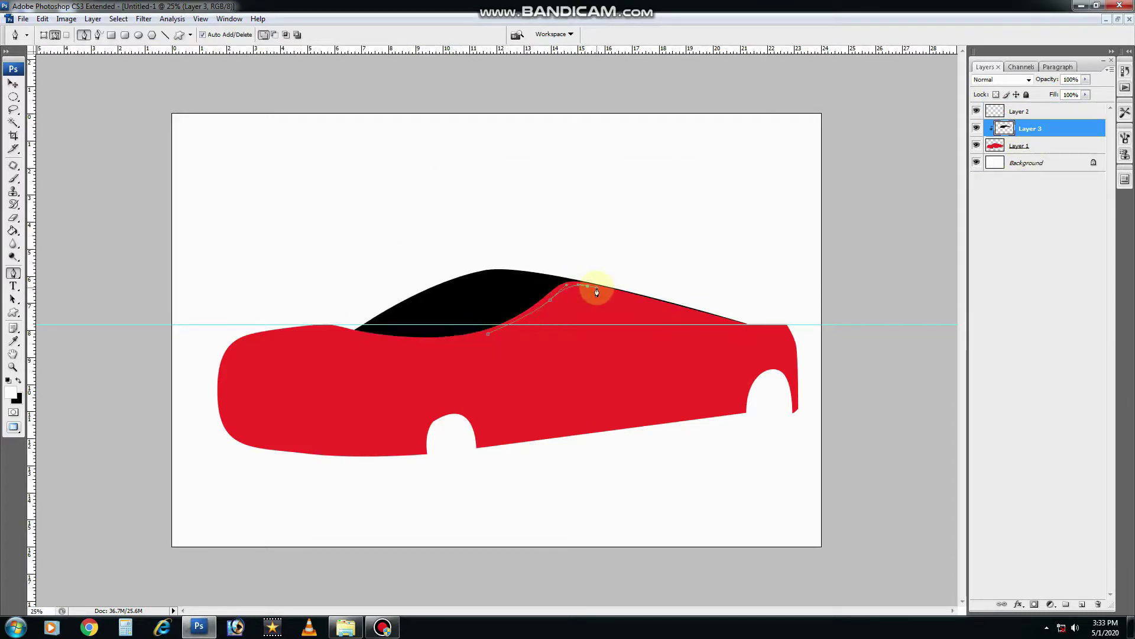
pyautogui.rightClick(594, 347)
pyautogui.click(489, 336)
pyautogui.hotkey('ctrl', 'Return')
pyautogui.hotkey('ctrl', 'shift', 'alt', 'n')
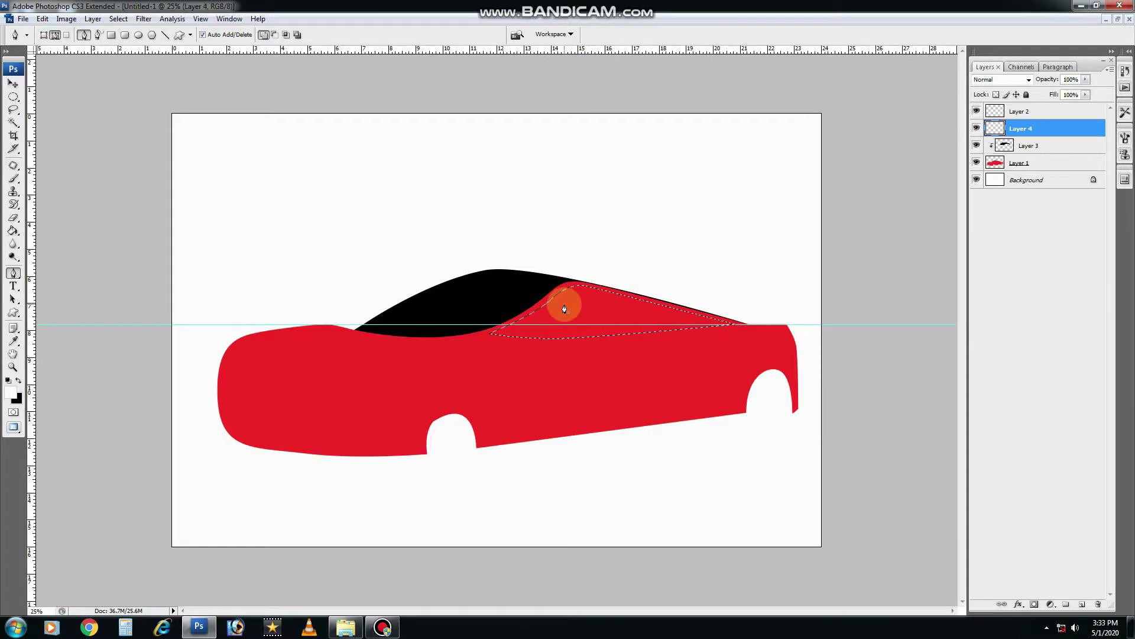
pyautogui.hotkey('ctrl', 'BackSpace')
pyautogui.hotkey('ctrl', 'd')
pyautogui.hotkey('ctrl', 'shift', 'alt', 'n')
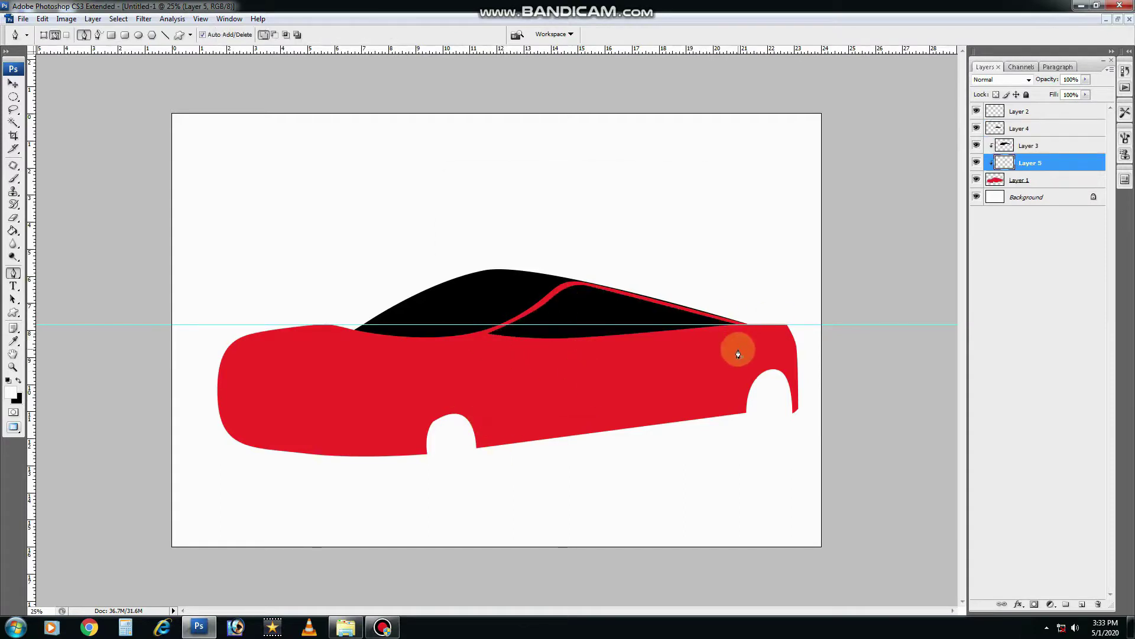
# Trim the red above the hood line on Layer 1 using a feathered selection.
pyautogui.hotkey('ctrl', 'Return')
pyautogui.click(1017, 180)
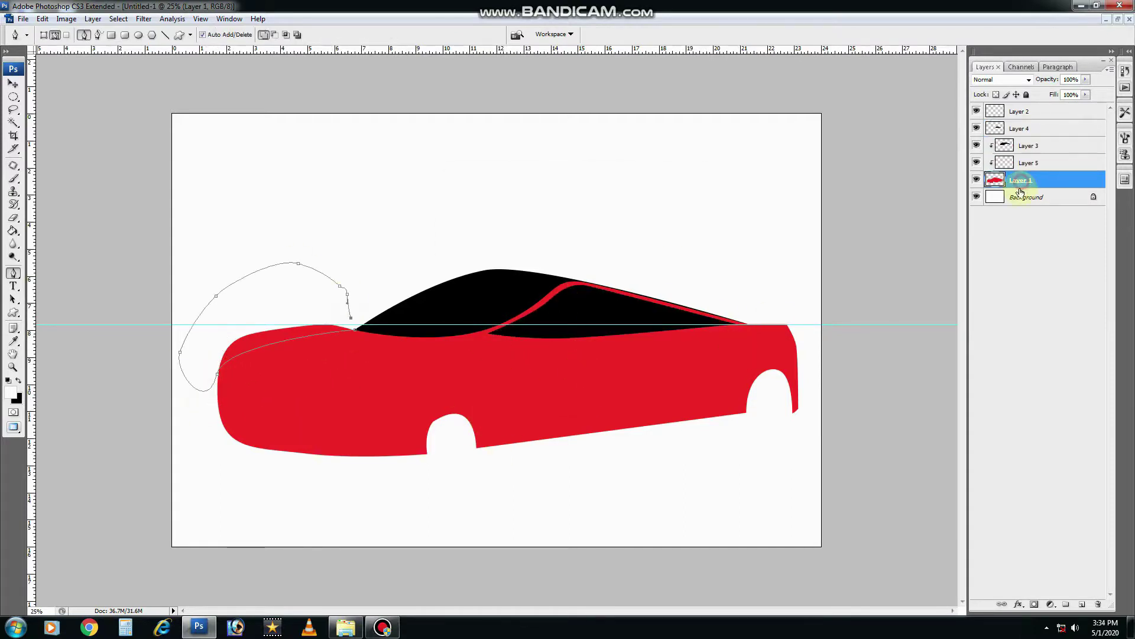
pyautogui.hotkey('alt', 'ctrl', 'd')
pyautogui.press('Return')
pyautogui.press('Delete')
pyautogui.hotkey('ctrl', 'd')
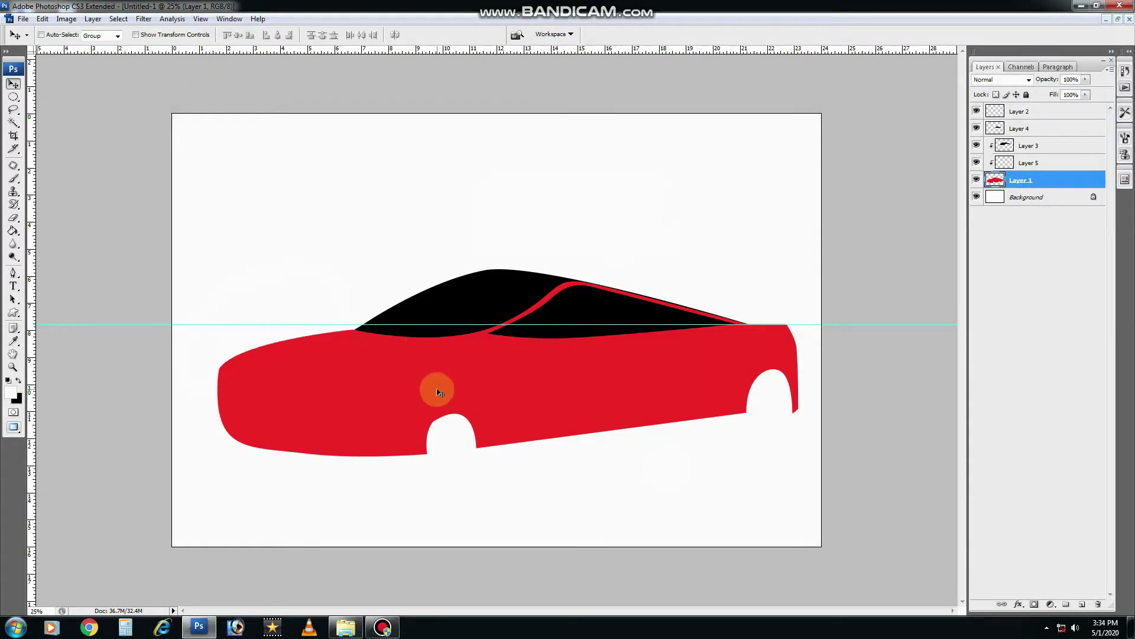
# Draw the headlight stripe path and turn it into a selection on a clipped layer.
pyautogui.press('p')
pyautogui.moveTo(473, 377); pyautogui.dragTo(488, 334)
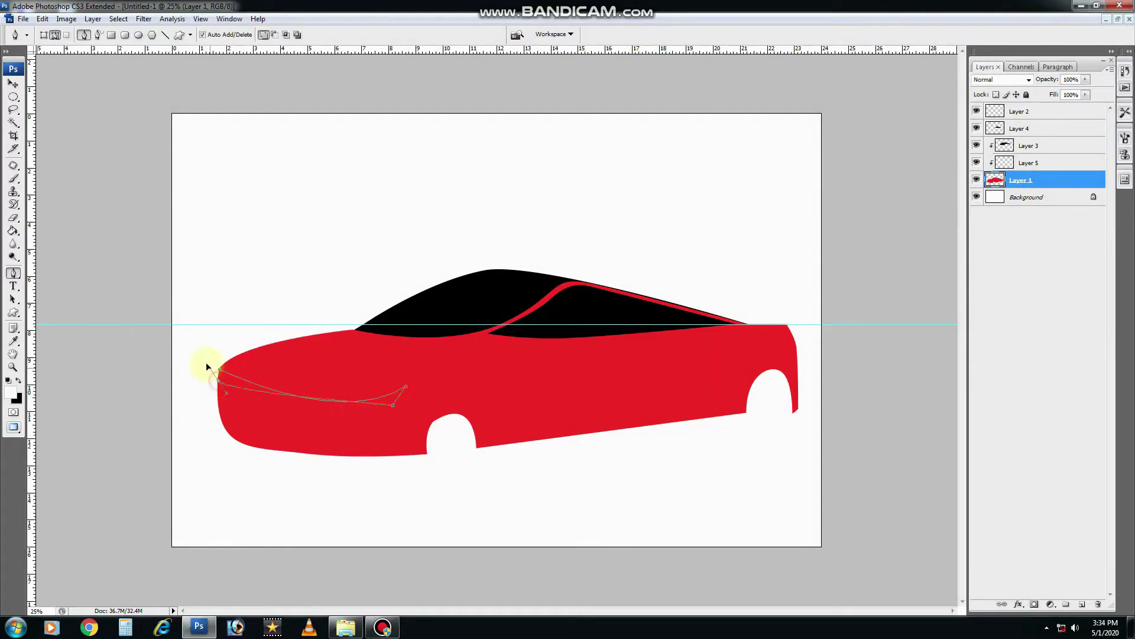
pyautogui.hotkey('ctrl', 'Return')
pyautogui.hotkey('shift', 'ctrl', 'alt', 'n')
pyautogui.hotkey('alt', '[')
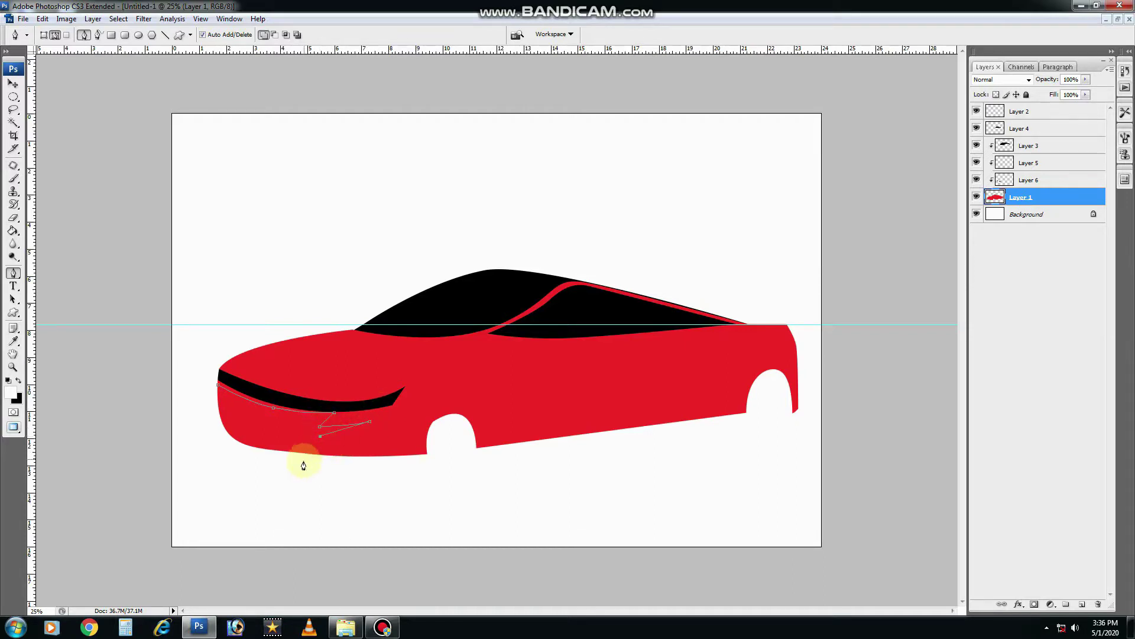
# Fill the lower front grille black and outline the rear wheel arch with an ellipse.
pyautogui.hotkey('ctrl', 'Return')
pyautogui.rightClick(380, 443)
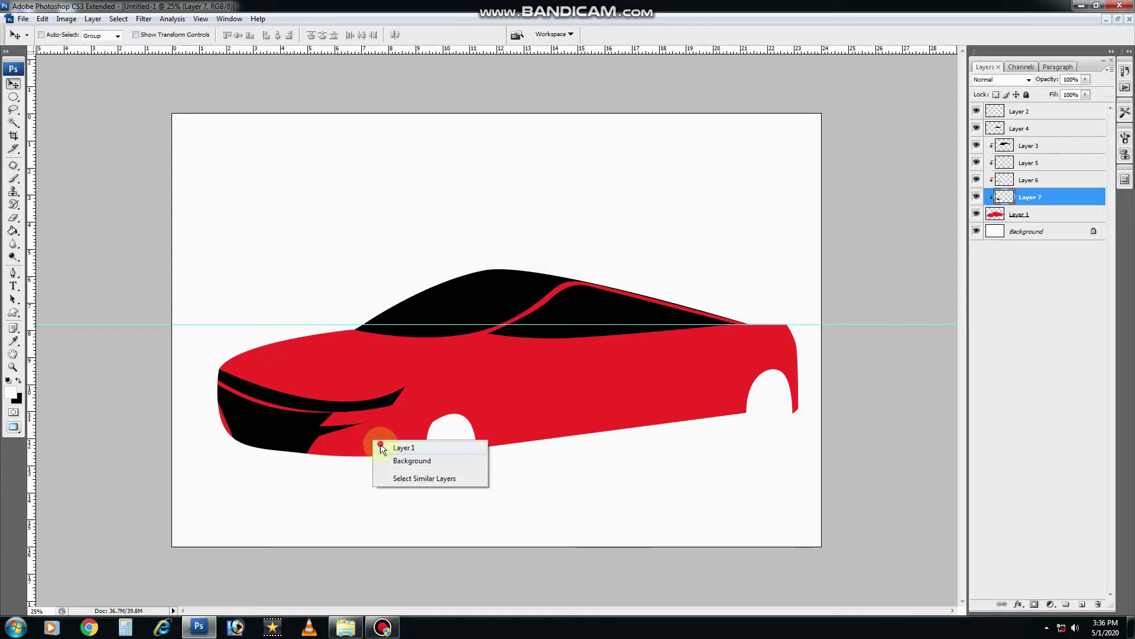
pyautogui.moveTo(427, 407); pyautogui.dragTo(466, 474)
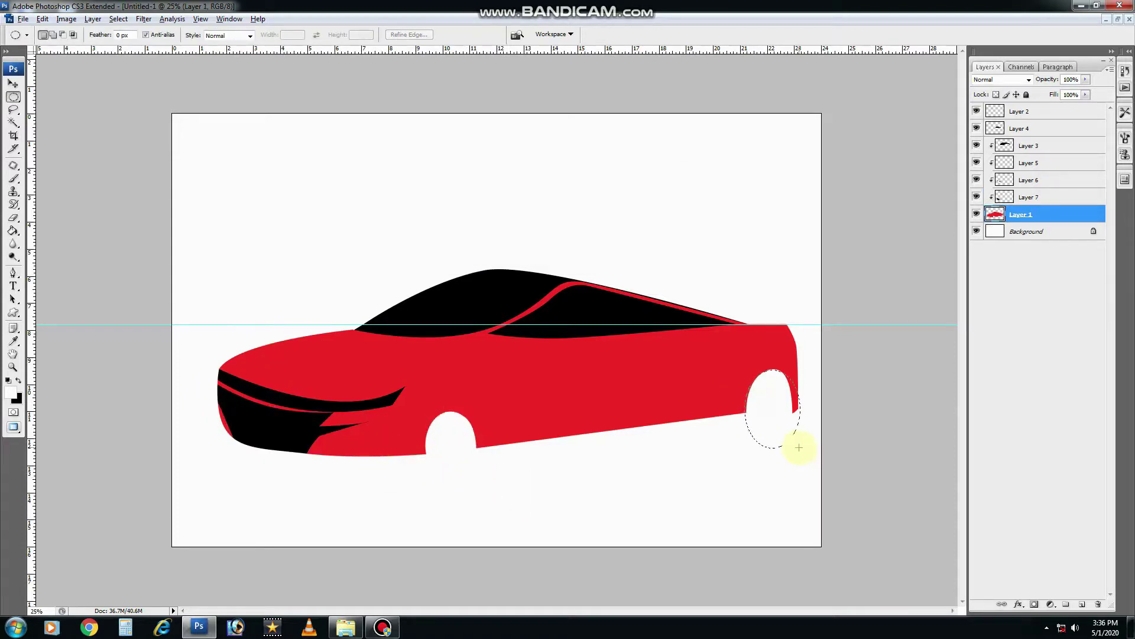
# Cut out the rear wheel arch and warp the body to raise the tail.
pyautogui.press('Delete')
pyautogui.hotkey('ctrl', 'd')
pyautogui.press('v')
pyautogui.hotkey('ctrl', 't')
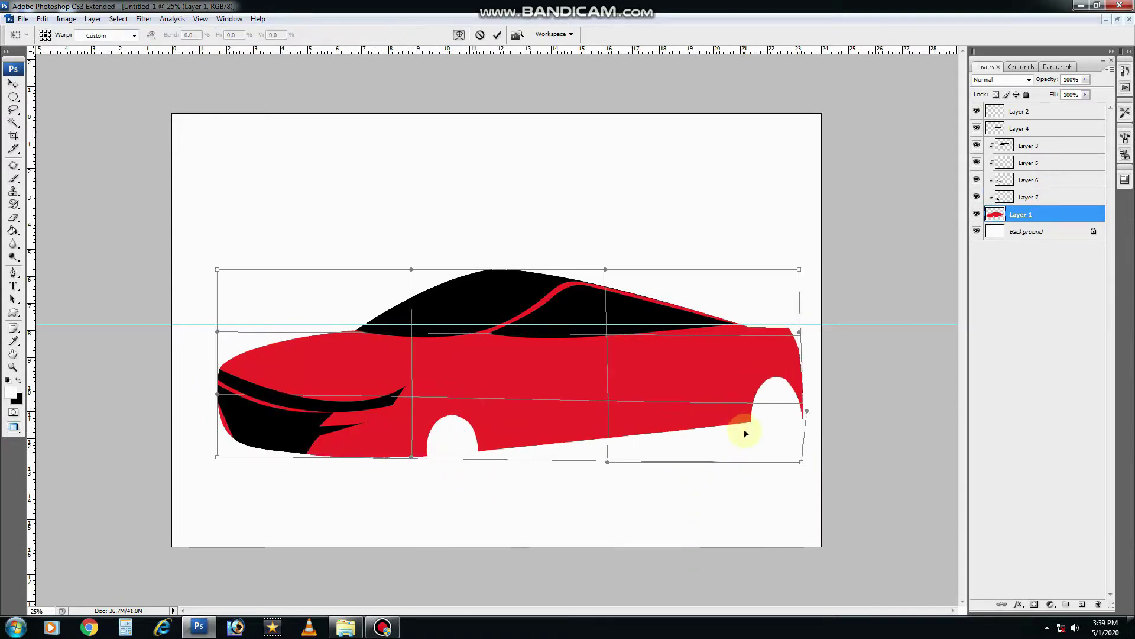
pyautogui.moveTo(799, 268); pyautogui.dragTo(784, 254)
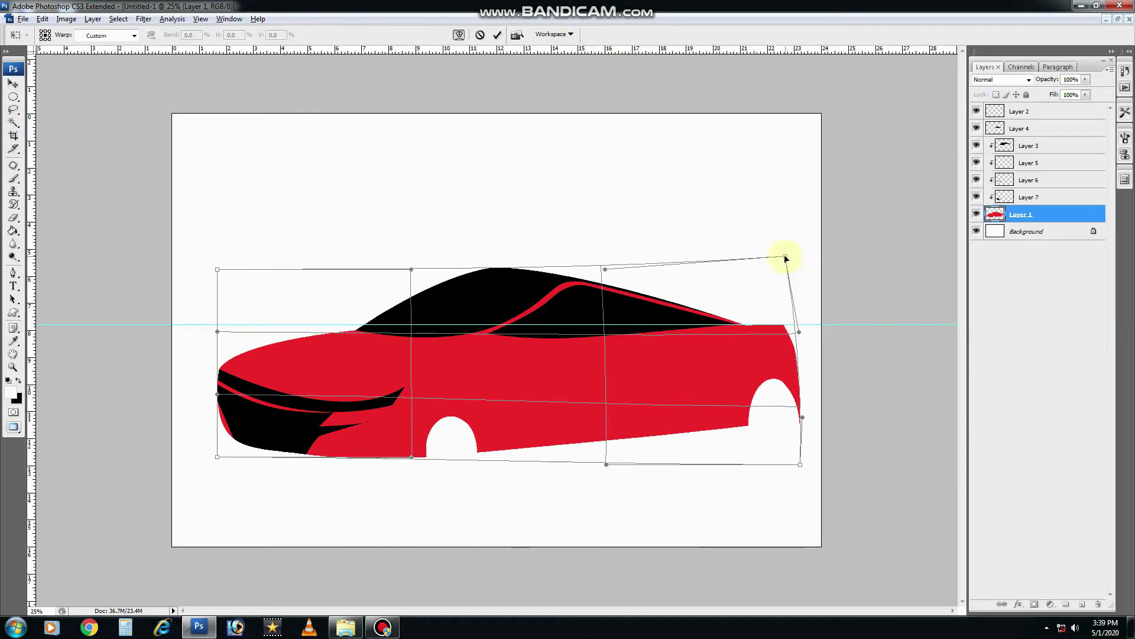
pyautogui.doubleClick(557, 358)
# Warp the car's front end to bend the nose up and to the left.
pyautogui.rightClick(545, 394)
pyautogui.click(560, 395)
pyautogui.keyDown('ctrl'); pyautogui.click(355, 437); pyautogui.keyUp('ctrl')
pyautogui.keyDown('ctrl'); pyautogui.click(418, 459); pyautogui.keyUp('ctrl')
pyautogui.hotkey('ctrl', 't')
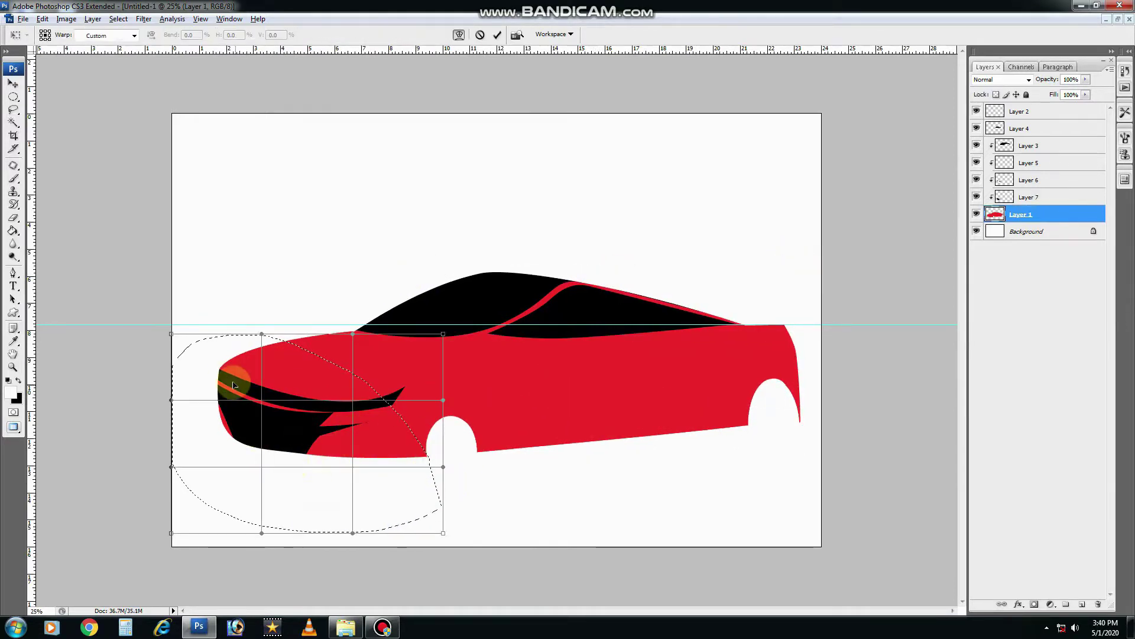
pyautogui.moveTo(422, 460); pyautogui.dragTo(325, 470)
pyautogui.moveTo(257, 348); pyautogui.dragTo(355, 330)
pyautogui.press('Return')
# Patch the white gap on the hood with the sampled body red.
pyautogui.rightClick(368, 367)
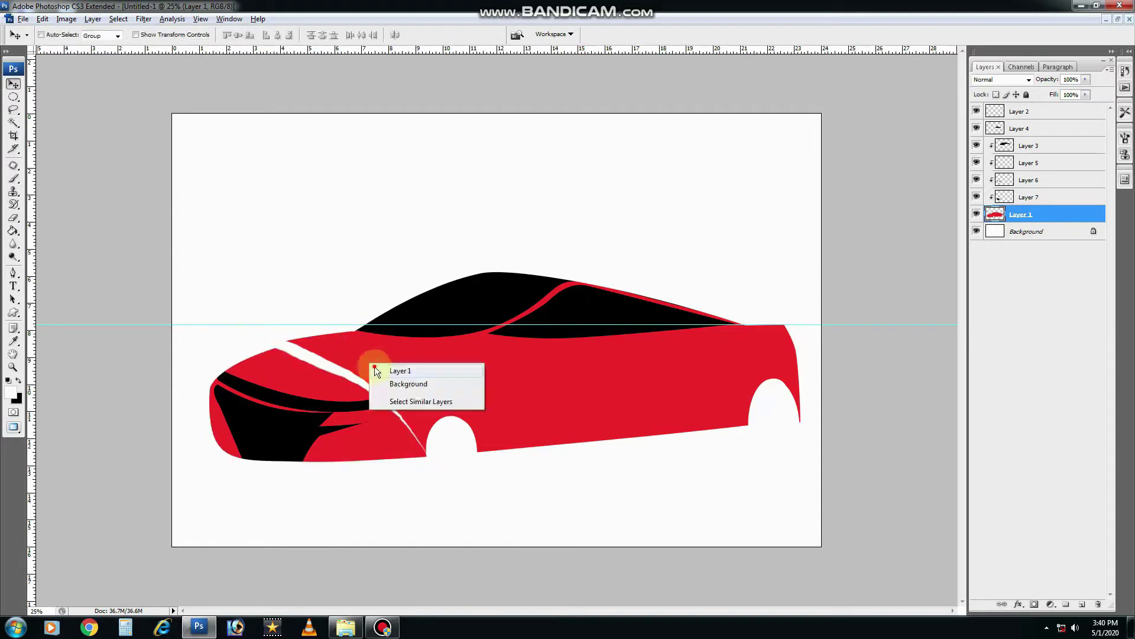
pyautogui.click(385, 371)
pyautogui.hotkey('ctrl', 'j')
pyautogui.hotkey('ctrl', 'z')
pyautogui.hotkey('ctrl', '+')
pyautogui.press('p')
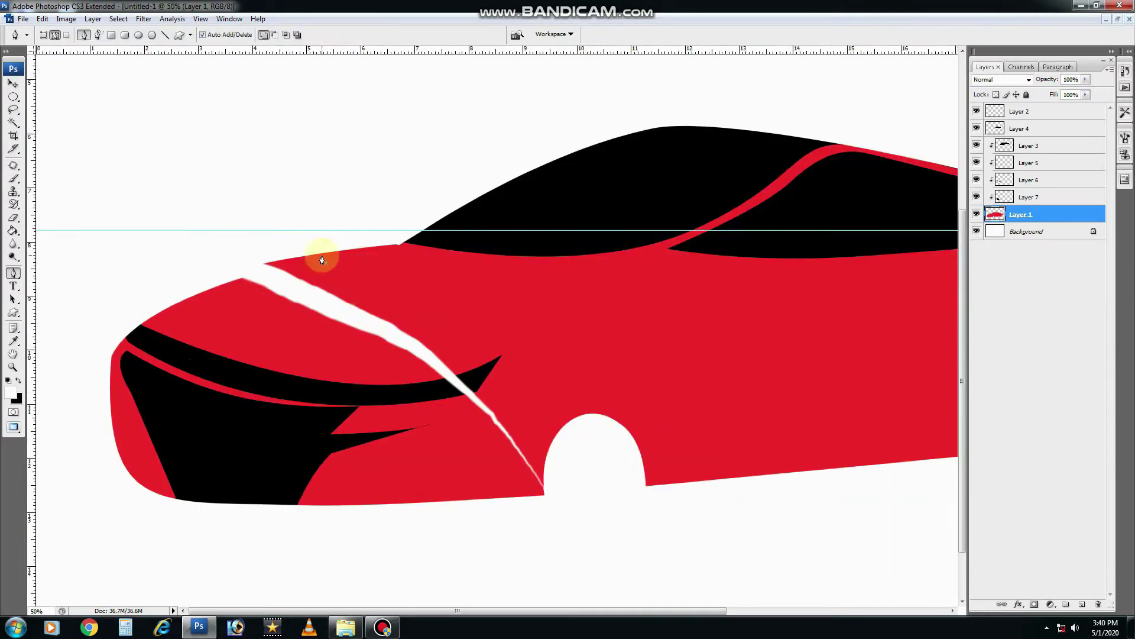
pyautogui.click(538, 494)
pyautogui.press('i')
pyautogui.keyDown('alt'); pyautogui.click(421, 323); pyautogui.keyUp('alt')
pyautogui.hotkey('ctrl', 'Return')
pyautogui.hotkey('ctrl', 'BackSpace')
pyautogui.hotkey('ctrl', 'd')
# Begin a Pen path along the hood line, then zoom back out.
pyautogui.press('p')
pyautogui.hotkey('ctrl', '+')
pyautogui.click(520, 211)
pyautogui.moveTo(181, 313); pyautogui.dragTo(44, 417)
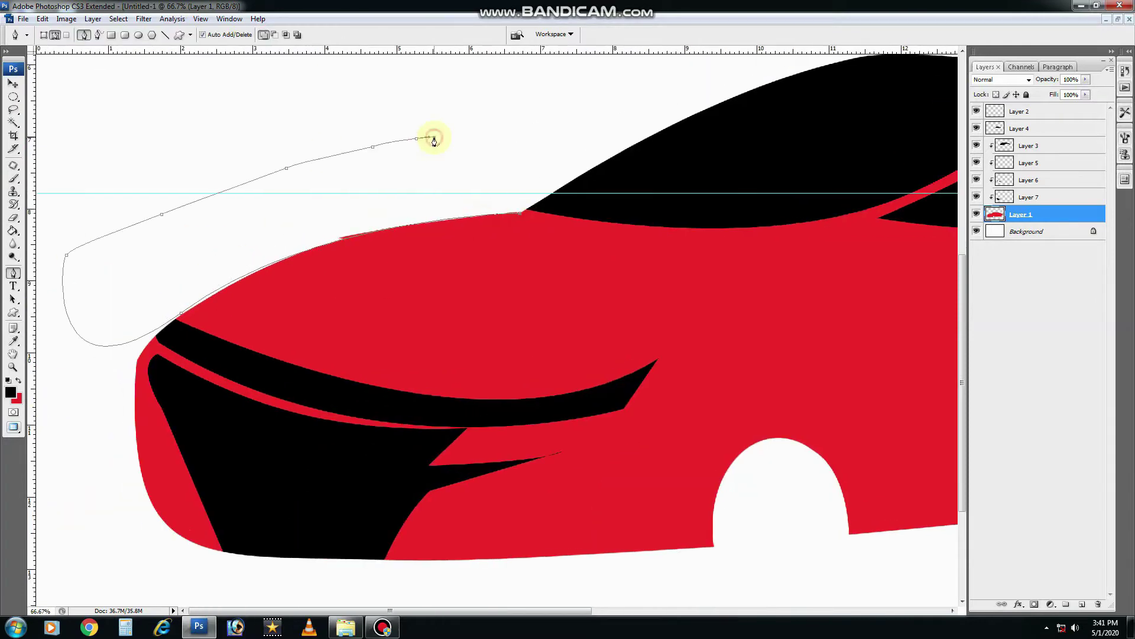
pyautogui.hotkey('ctrl', '-')
pyautogui.press('v')
# Select the side window and windshield layers and zoom out to full-screen view.
pyautogui.keyDown('ctrl'); pyautogui.click(322, 363); pyautogui.keyUp('ctrl')
pyautogui.keyDown('ctrl'); pyautogui.click(661, 276); pyautogui.keyUp('ctrl')
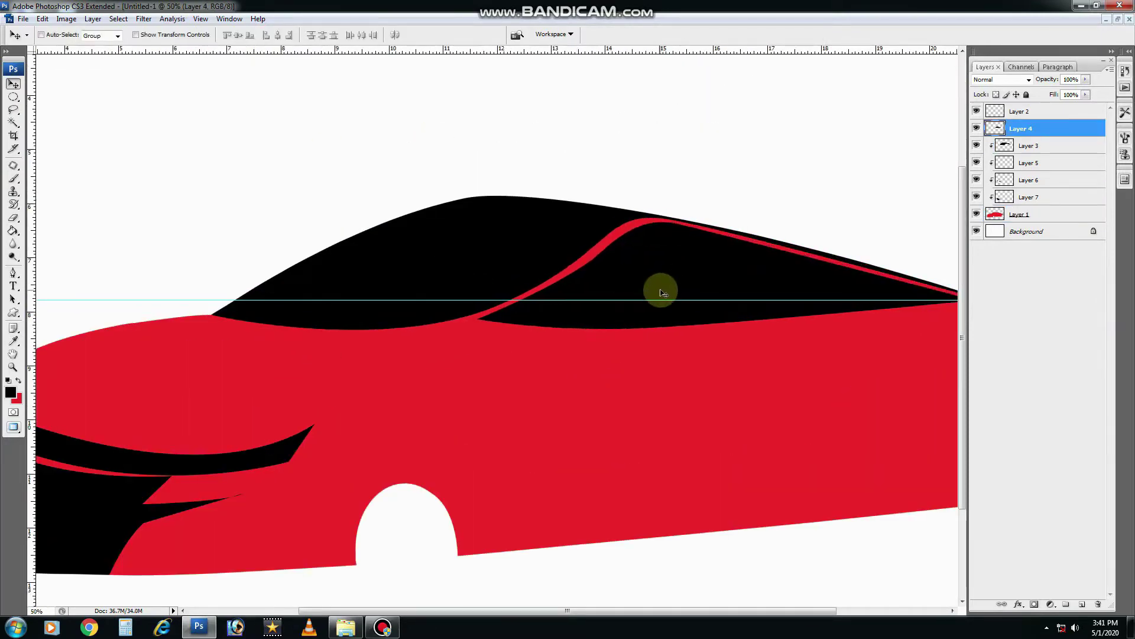
pyautogui.scroll(-2, 661, 292)
pyautogui.hscroll(2, 660, 237)
pyautogui.keyDown('ctrl'); pyautogui.click(656, 185); pyautogui.keyUp('ctrl')
pyautogui.press('f')
pyautogui.hotkey('ctrl', '-')
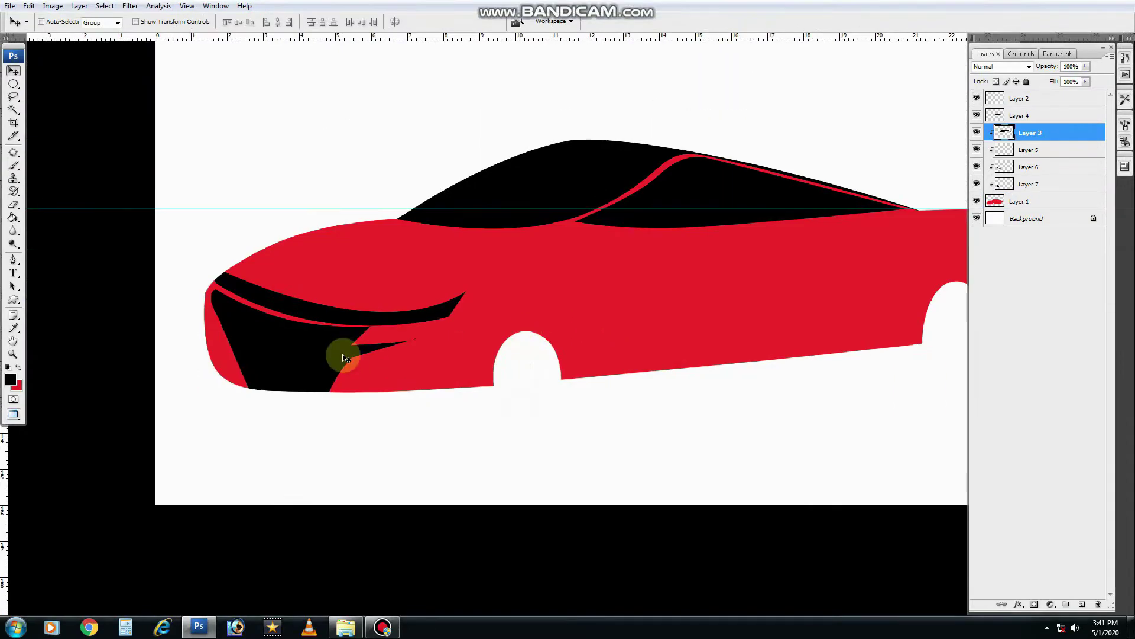
# Warp the grille to follow the nose and delete the upper grille stripes.
pyautogui.keyDown('ctrl'); pyautogui.click(346, 358); pyautogui.keyUp('ctrl')
pyautogui.hotkey('ctrl', 't')
pyautogui.rightClick(268, 374)
pyautogui.click(291, 465)
pyautogui.moveTo(256, 368); pyautogui.dragTo(224, 337)
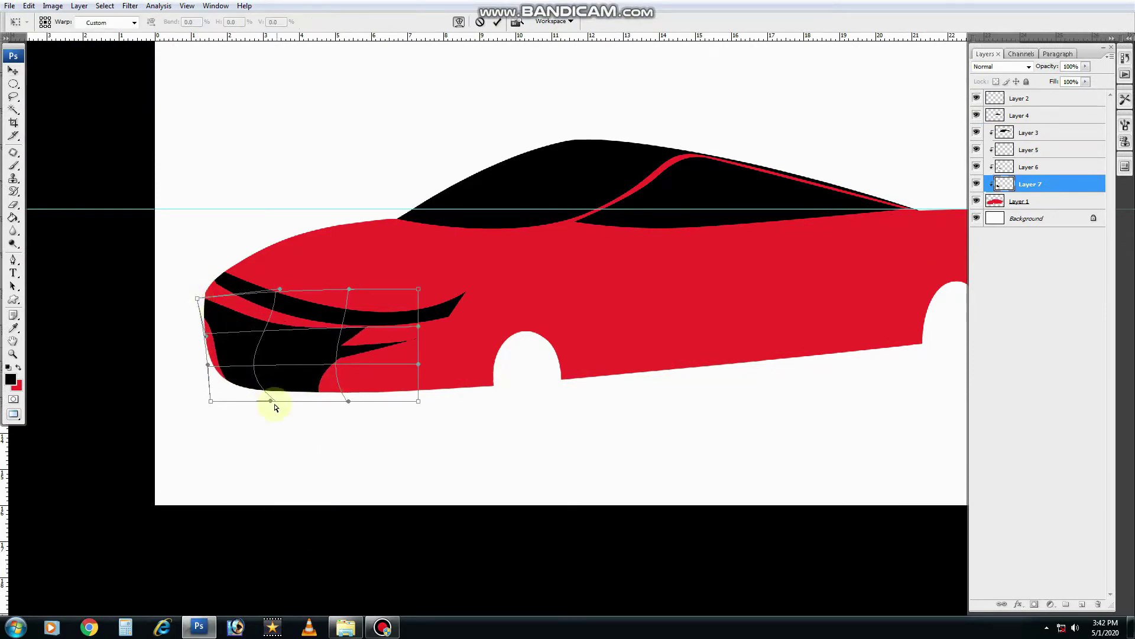
pyautogui.press('Return')
pyautogui.keyDown('ctrl'); pyautogui.click(266, 317); pyautogui.keyUp('ctrl')
pyautogui.hotkey('ctrl', 't')
pyautogui.press('Escape')
pyautogui.press('Delete')
# Draw the headlight outline and fill it dark grey on a new clipped layer.
pyautogui.press('p')
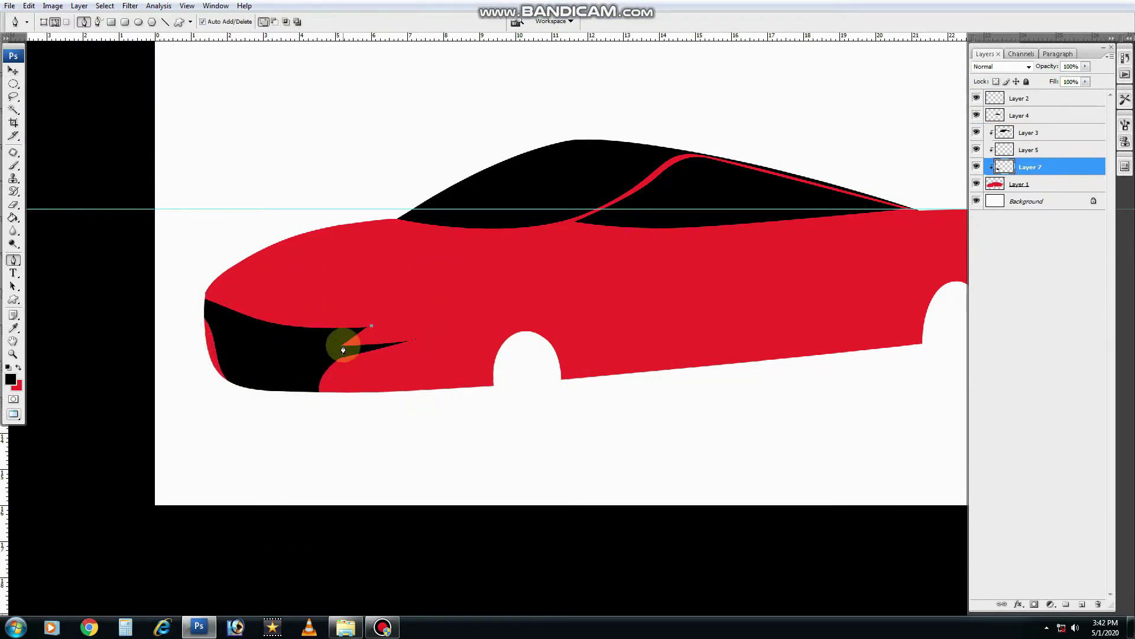
pyautogui.moveTo(430, 335); pyautogui.dragTo(441, 330)
pyautogui.click(469, 312)
pyautogui.click(371, 325)
pyautogui.hotkey('ctrl', 'shift', 'alt', 'n')
pyautogui.hotkey('ctrl', 'Return')
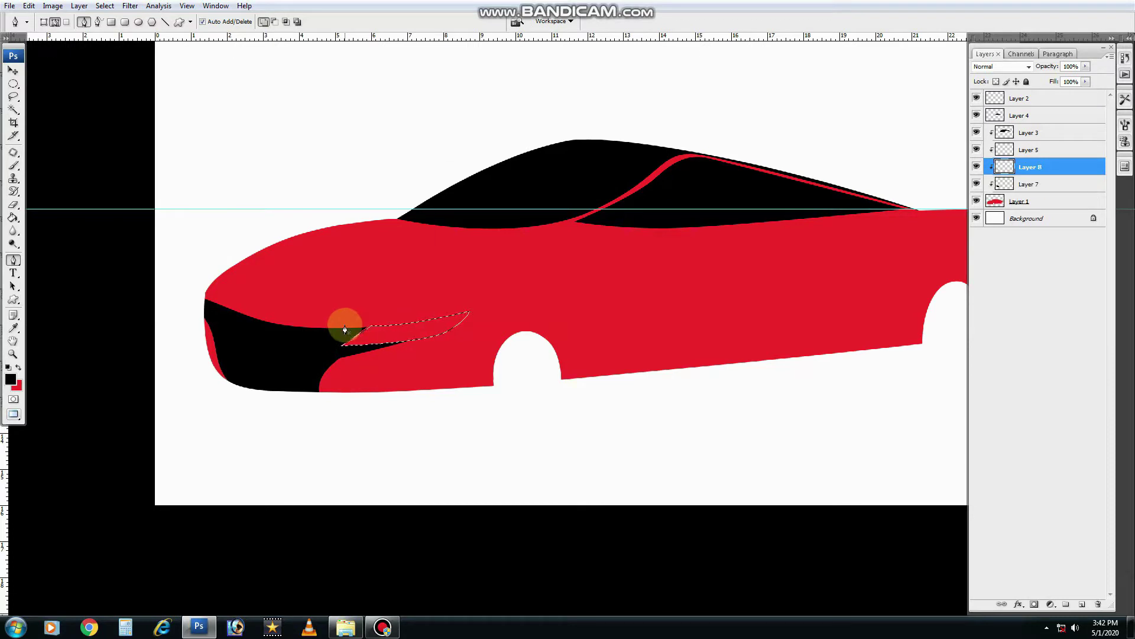
pyautogui.hotkey('alt', 'BackSpace')
pyautogui.hotkey('ctrl', 'd')
pyautogui.press('v')
pyautogui.press('x')
# Select the front grille layer and reset the paint colours to defaults.
pyautogui.keyDown('ctrl'); pyautogui.click(390, 359); pyautogui.keyUp('ctrl')
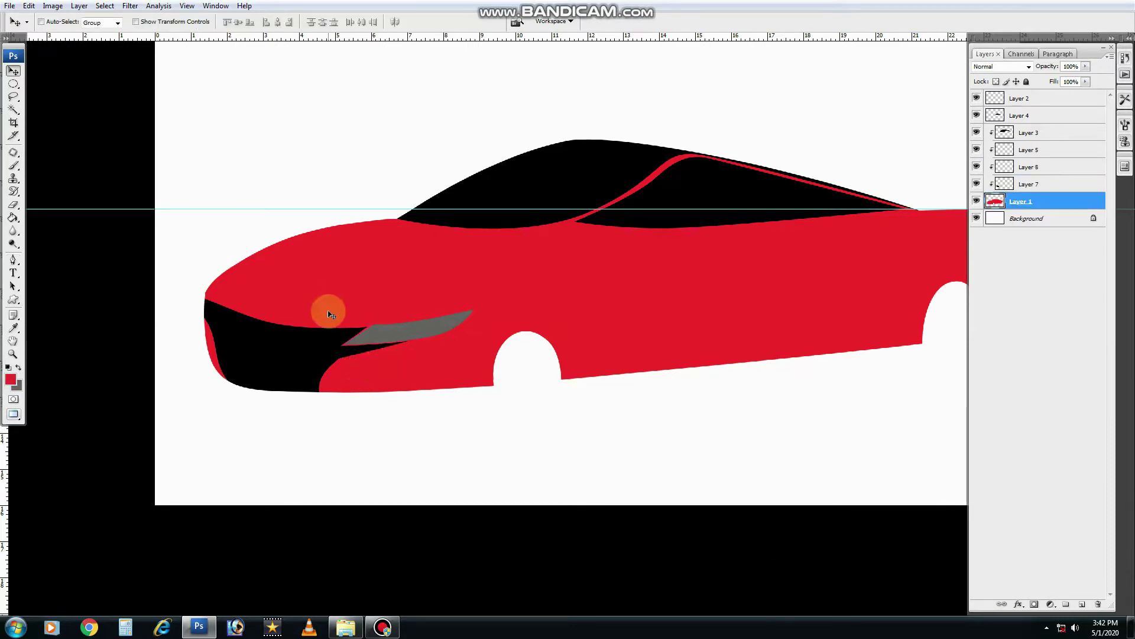
pyautogui.keyDown('ctrl'); pyautogui.click(314, 350); pyautogui.keyUp('ctrl')
pyautogui.hotkey('ctrl', 't')
pyautogui.press('Escape')
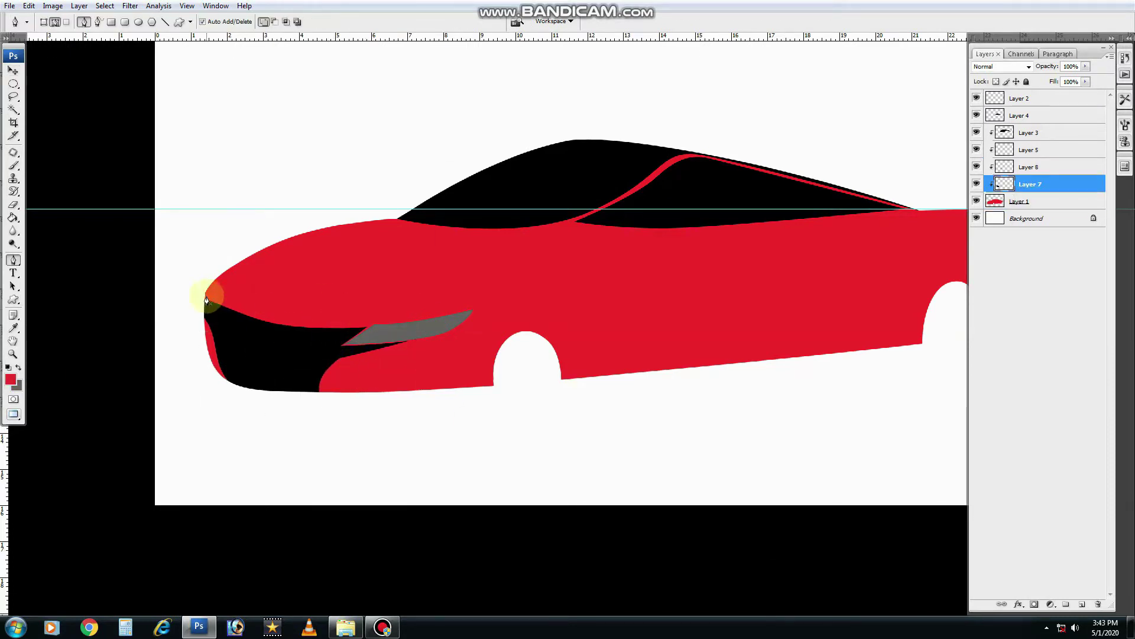
pyautogui.press('p')
pyautogui.press('d')
pyautogui.press('x')
# Start a path under the headlight, discard it, and reselect the car body layer.
pyautogui.click(268, 323)
pyautogui.moveTo(374, 325); pyautogui.dragTo(388, 322)
pyautogui.press('v')
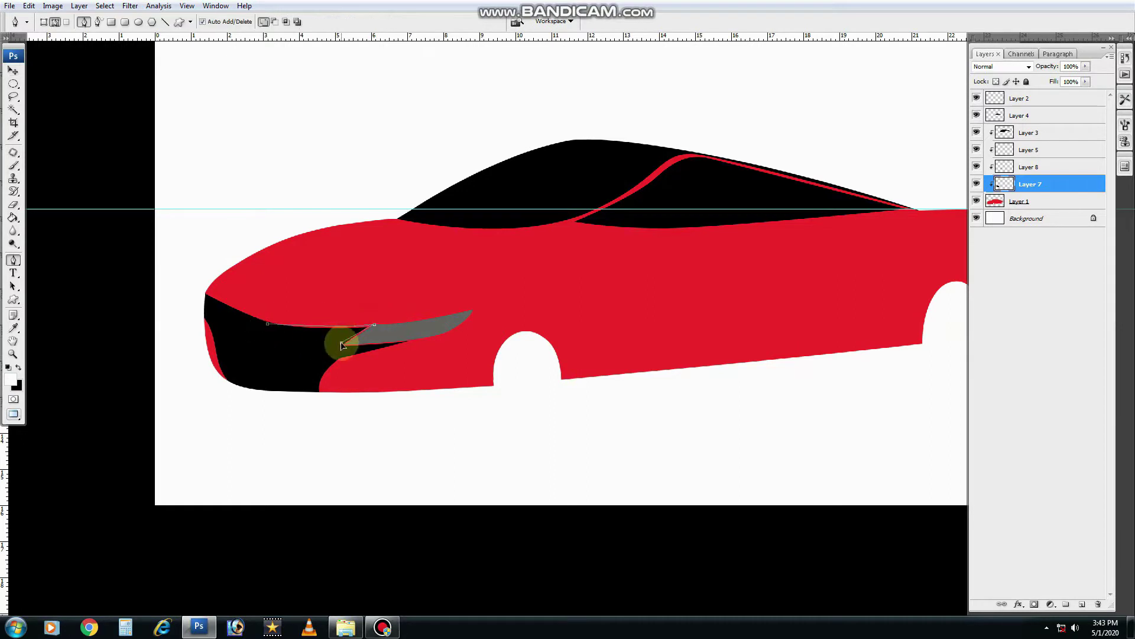
pyautogui.keyDown('ctrl'); pyautogui.click(439, 391); pyautogui.keyUp('ctrl')
pyautogui.keyDown('ctrl'); pyautogui.click(463, 275); pyautogui.keyUp('ctrl')
pyautogui.scroll(-2, 477, 304)
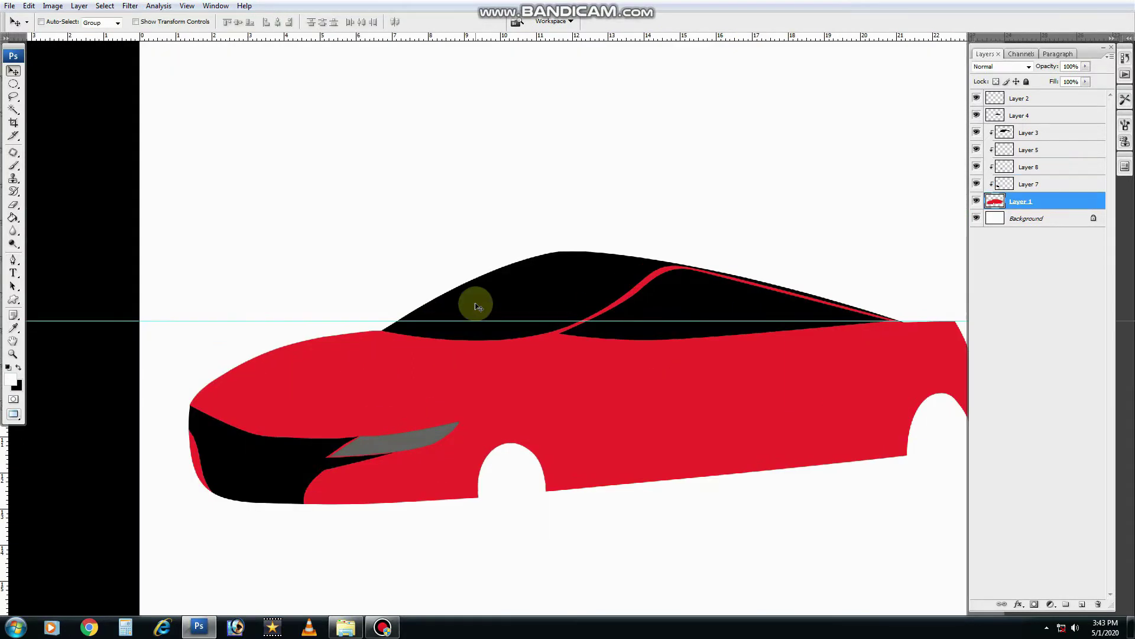
pyautogui.scroll(2, 474, 304)
# Outline the front wheel arch with an elliptical selection, then clear it.
pyautogui.press('m')
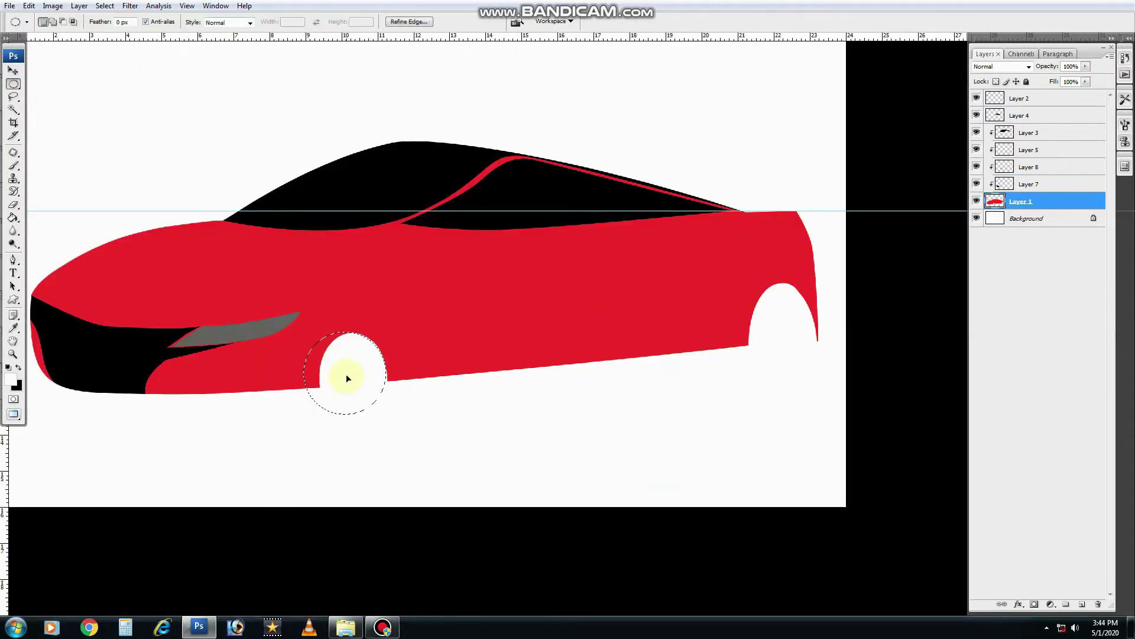
pyautogui.scroll(-1, 348, 378)
pyautogui.moveTo(503, 376); pyautogui.dragTo(565, 452)
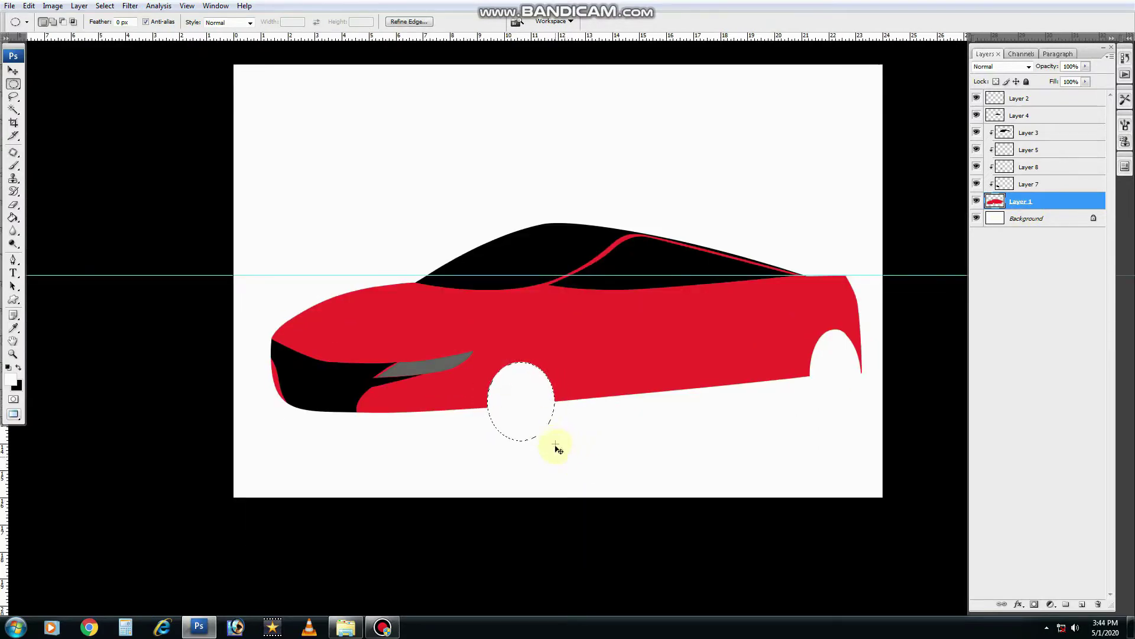
pyautogui.hotkey('ctrl', 'd')
pyautogui.scroll(-1, 518, 342)
pyautogui.scroll(1, 332, 324)
pyautogui.hscroll(2, 517, 335)
# Fill the window glass grey and the door handle solid black on clipped layers.
pyautogui.press('i')
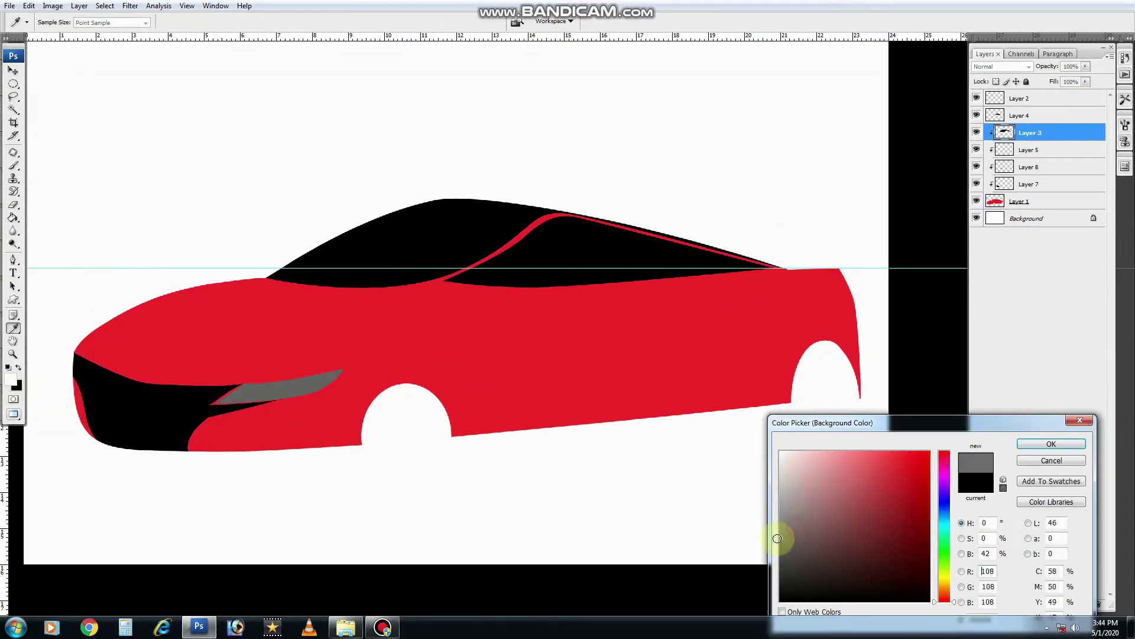
pyautogui.press('Return')
pyautogui.hotkey('ctrl', 'BackSpace')
pyautogui.hotkey('ctrl', 'shift', 'alt', 'n')
pyautogui.press('p')
pyautogui.scroll(1, 444, 271)
pyautogui.click(437, 269)
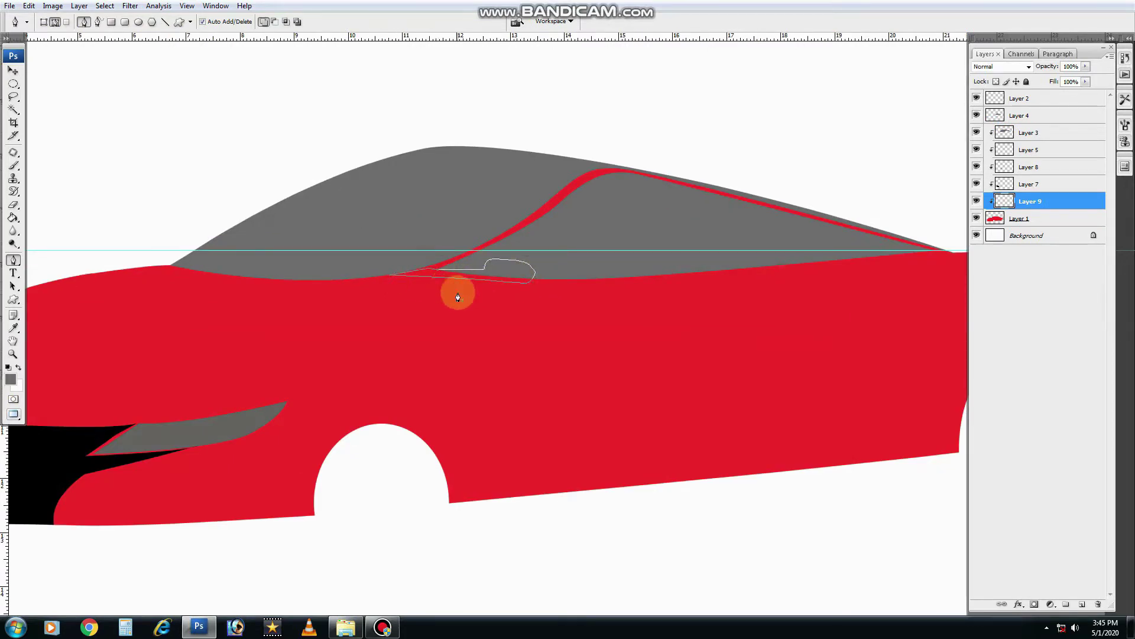
pyautogui.rightClick(385, 262)
pyautogui.click(403, 264)
# Warp the window shape and the red roof stripe to fit the body.
pyautogui.hotkey('ctrl', 't')
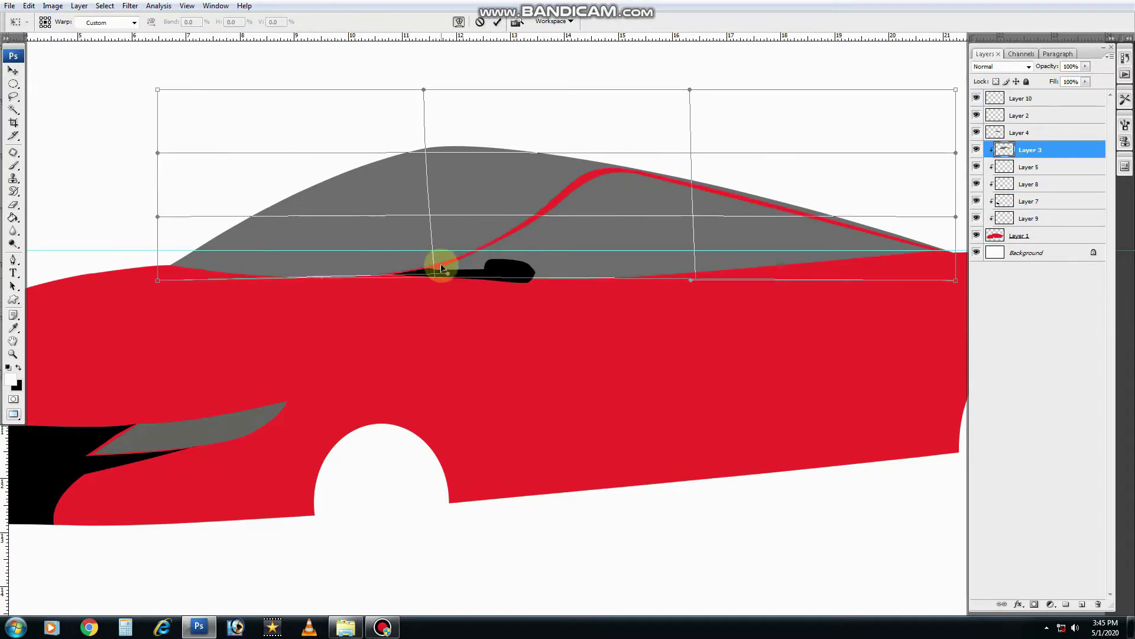
pyautogui.press('Return')
pyautogui.hotkey('alt', ']')
pyautogui.hotkey('ctrl', 't')
pyautogui.moveTo(599, 173); pyautogui.dragTo(596, 172)
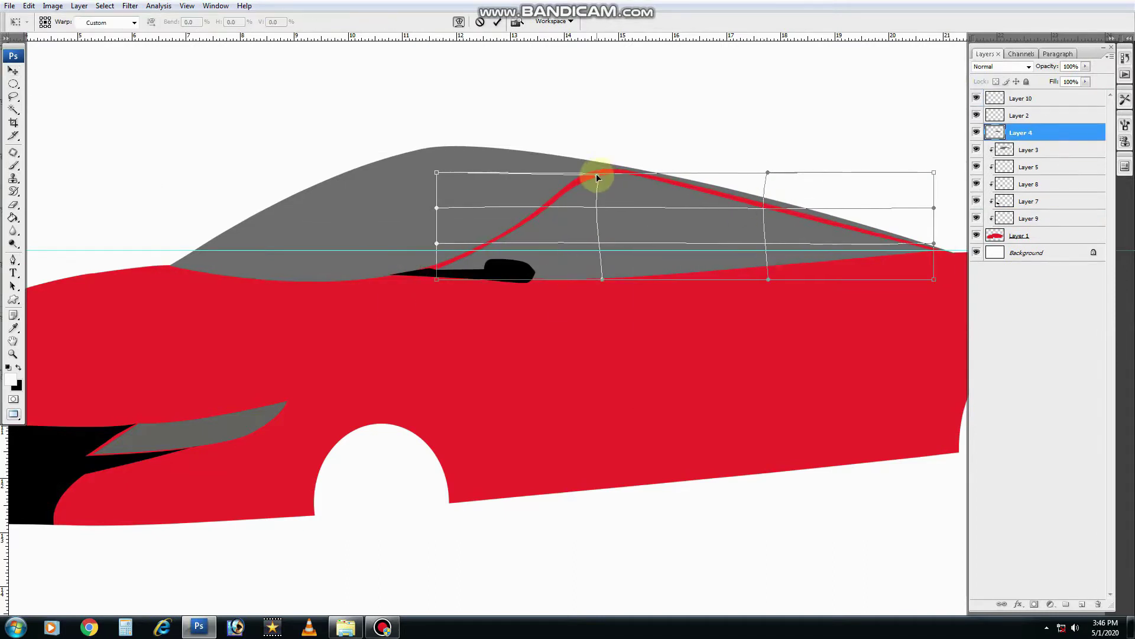
pyautogui.press('Return')
pyautogui.hotkey('alt', '[')
# Discard the leftover outline path.
pyautogui.press('p')
pyautogui.hscroll(3, 592, 257)
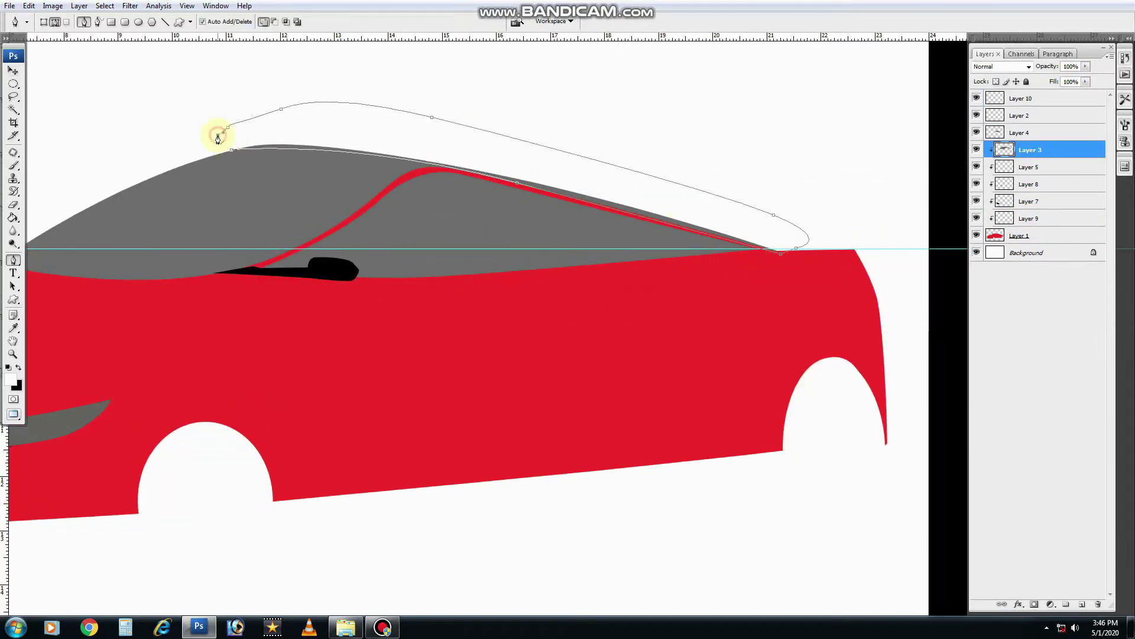
pyautogui.rightClick(542, 322)
pyautogui.click(586, 378)
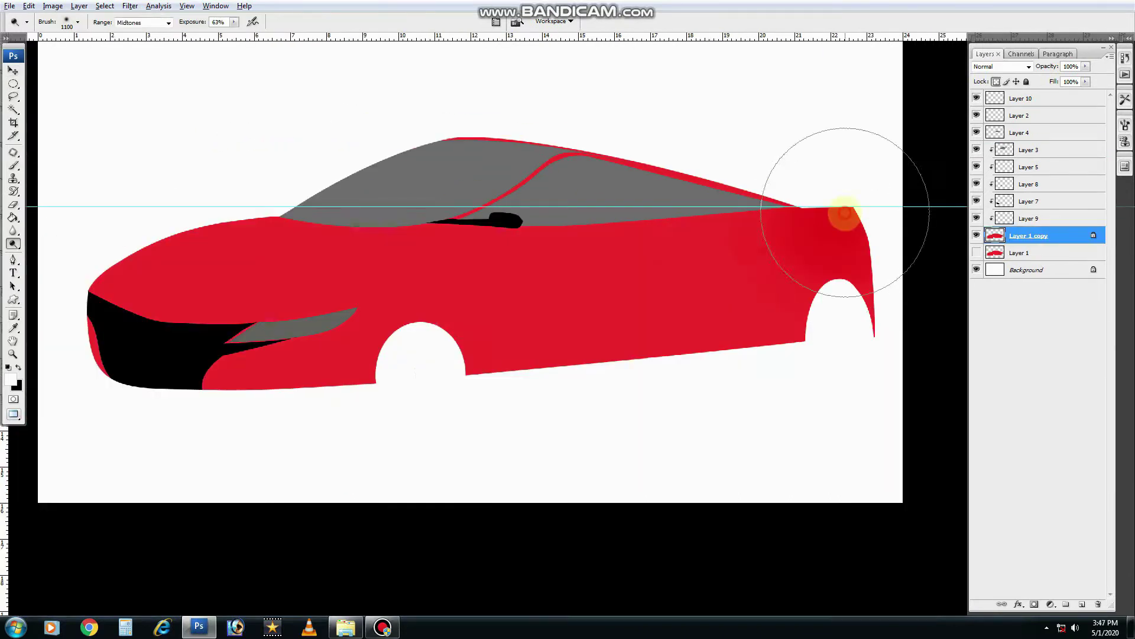
# Burn shadows into the hood, headlight area, front wheel arch and rear body.
pyautogui.press('[')
pyautogui.press('[')
pyautogui.press('[')
pyautogui.moveTo(152, 254)
pyautogui.mouseDown()
pyautogui.moveTo(127, 304)
pyautogui.moveTo(342, 322)
pyautogui.moveTo(293, 395)
pyautogui.moveTo(359, 388)
pyautogui.mouseUp()
pyautogui.press(']')
pyautogui.press(']')
pyautogui.press(']')
pyautogui.moveTo(507, 355)
pyautogui.mouseDown()
pyautogui.moveTo(788, 343)
pyautogui.moveTo(545, 267)
pyautogui.mouseUp()
pyautogui.hotkey('ctrl', 'u')
pyautogui.moveTo(936, 285); pyautogui.dragTo(932, 332)
# Shift the body to a darker red with Hue/Saturation, then reshade below the window line.
pyautogui.press('Return')
pyautogui.press('v')
pyautogui.rightClick(435, 276)
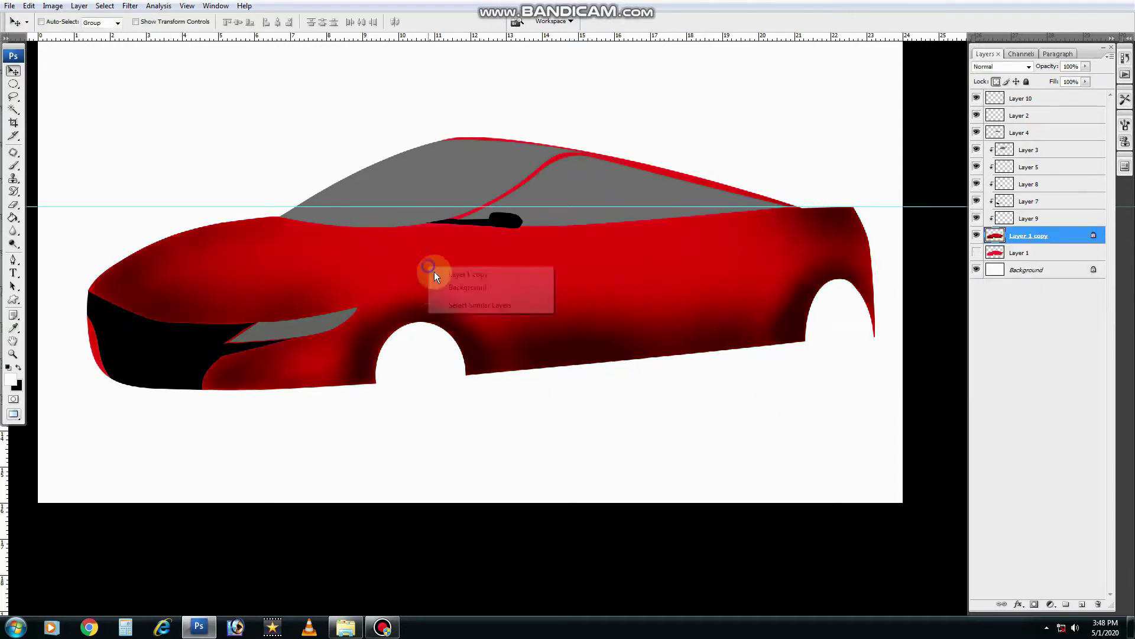
pyautogui.press('o')
pyautogui.moveTo(780, 208)
pyautogui.mouseDown()
pyautogui.moveTo(677, 202)
pyautogui.moveTo(371, 228)
pyautogui.mouseUp()
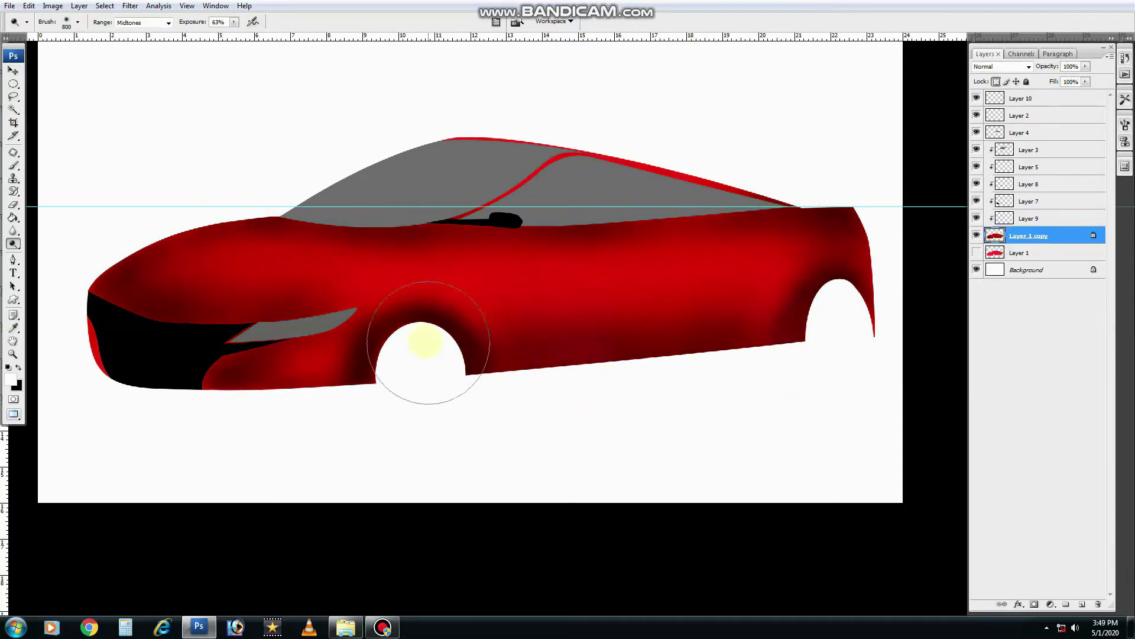
pyautogui.hotkey('ctrl', 'z')
pyautogui.moveTo(236, 256); pyautogui.dragTo(520, 274)
pyautogui.press('[')
pyautogui.press('[')
pyautogui.press('[')
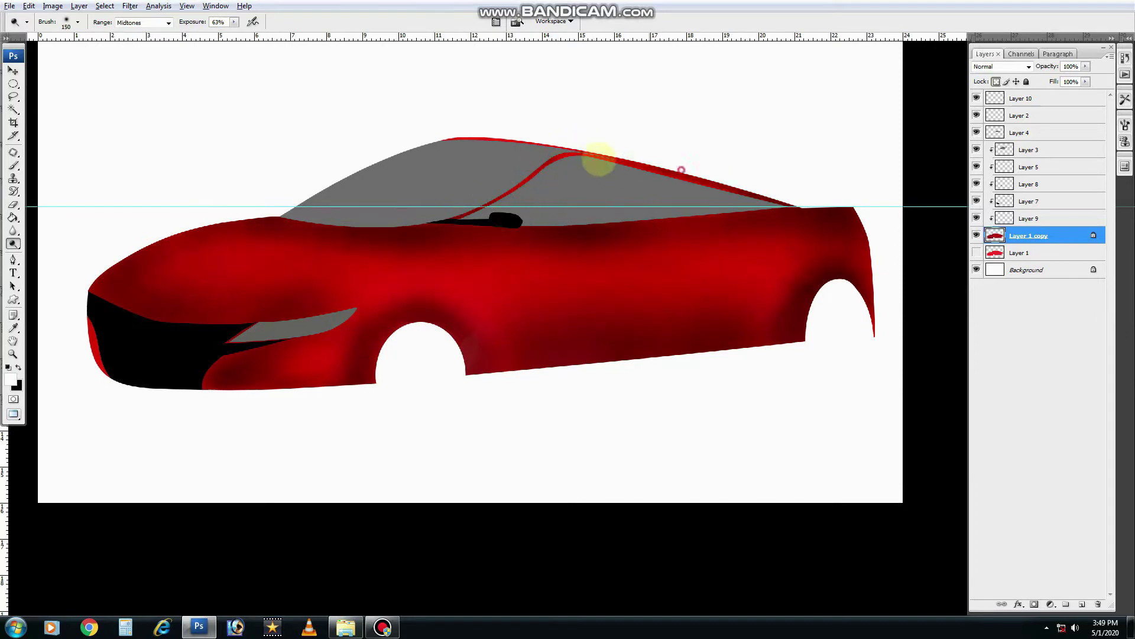
# Burn dark shading into the grey window layer.
pyautogui.click(1029, 149)
pyautogui.click(996, 82)
pyautogui.press(']')
pyautogui.press(']')
pyautogui.press(']')
pyautogui.moveTo(317, 178); pyautogui.dragTo(556, 177)
pyautogui.keyDown('ctrl'); pyautogui.rightClick(585, 180); pyautogui.keyUp('ctrl')
pyautogui.click(592, 185)
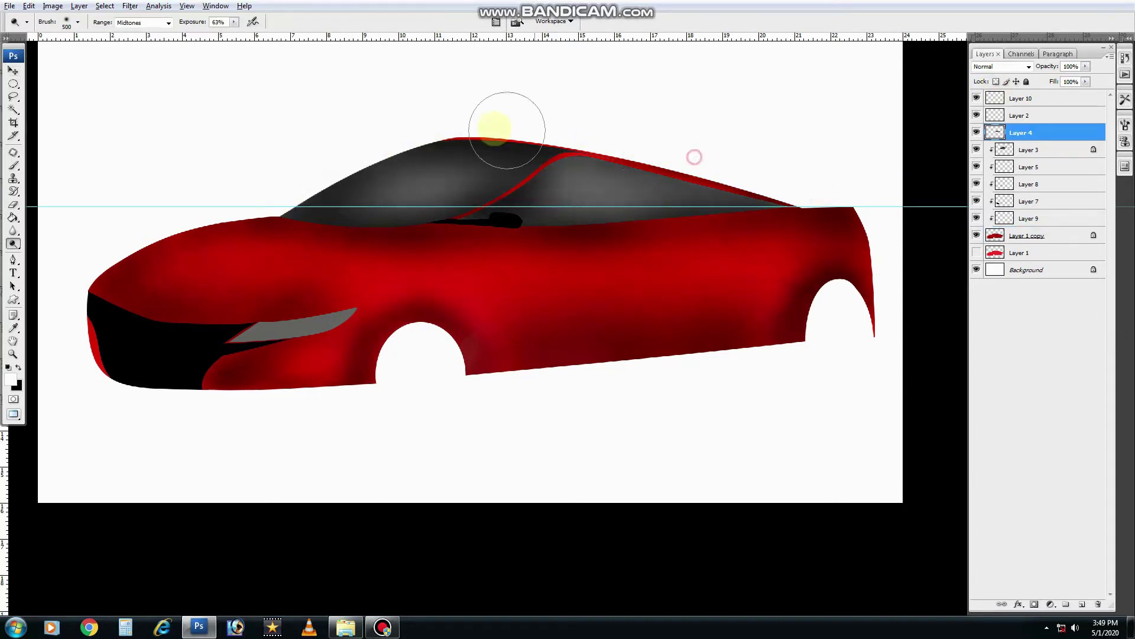
# Zoom in on the door area of Layer 1 copy and add a new clipped layer.
pyautogui.keyDown('ctrl'); pyautogui.click(363, 279); pyautogui.keyUp('ctrl')
pyautogui.press('v')
pyautogui.keyDown('ctrl'); pyautogui.click(547, 305); pyautogui.keyUp('ctrl')
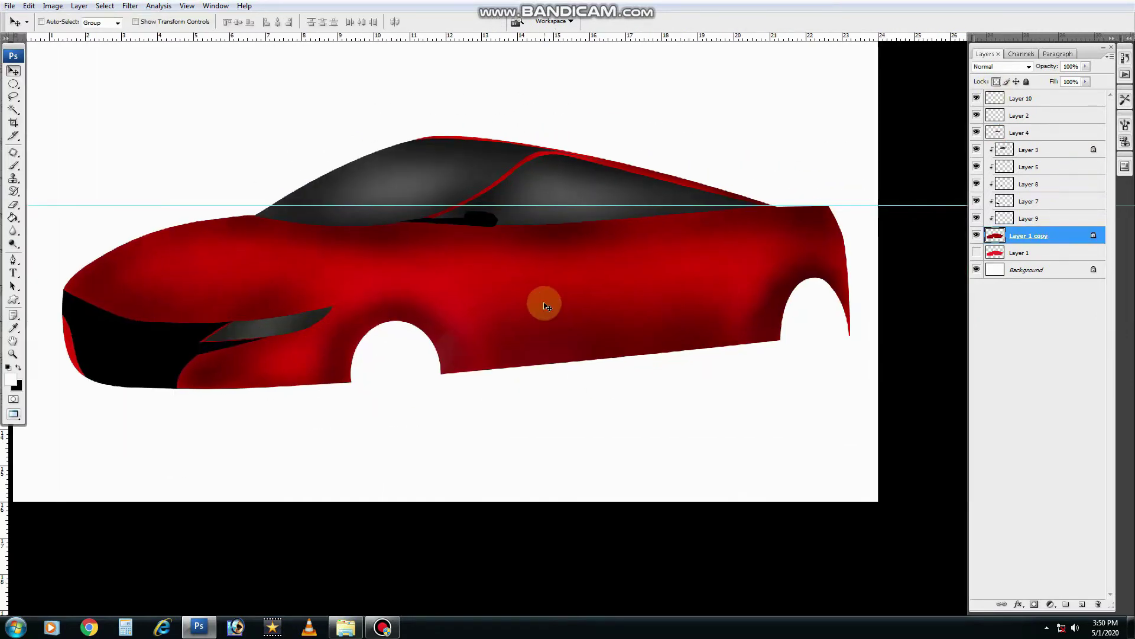
pyautogui.hotkey('ctrl', '+')
pyautogui.moveTo(646, 242); pyautogui.dragTo(536, 227)
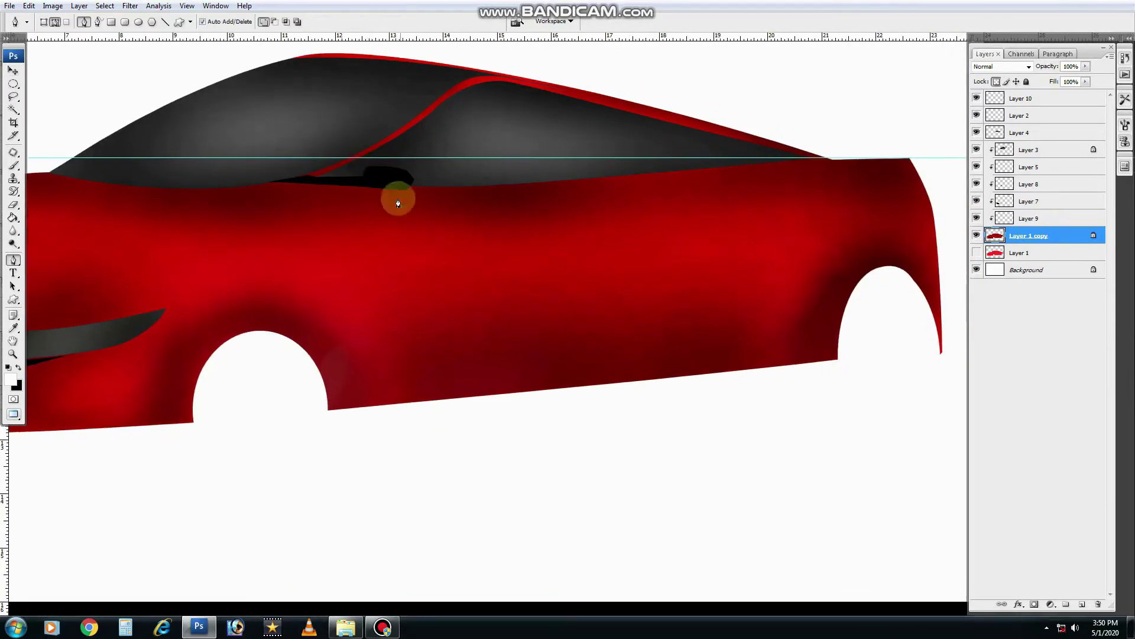
pyautogui.hotkey('ctrl', 'shift', 'alt', 'n')
pyautogui.press('o')
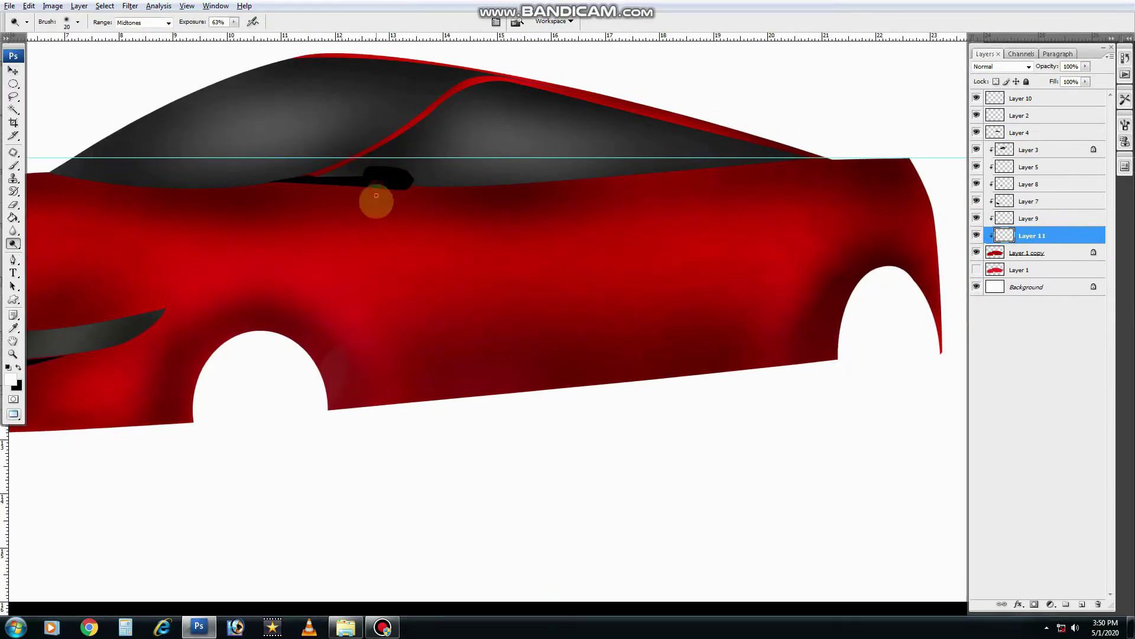
pyautogui.hotkey('alt', '[')
pyautogui.hotkey('alt', ']')
pyautogui.hotkey('alt', '[')
# Trace a closed door outline path with the Pen tool, curving its rear edge.
pyautogui.press('p')
pyautogui.click(345, 187)
pyautogui.click(352, 389)
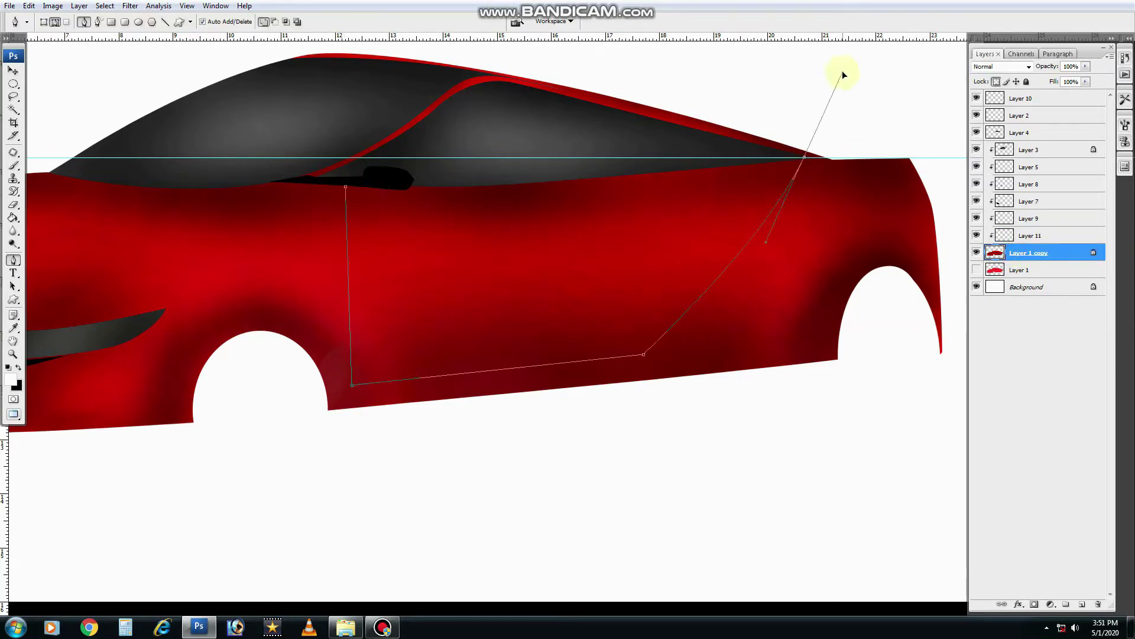
pyautogui.moveTo(843, 74); pyautogui.dragTo(783, 348)
pyautogui.click(345, 187)
# Stroke the door path white on a new layer and fade it to 20% opacity.
pyautogui.press('a')
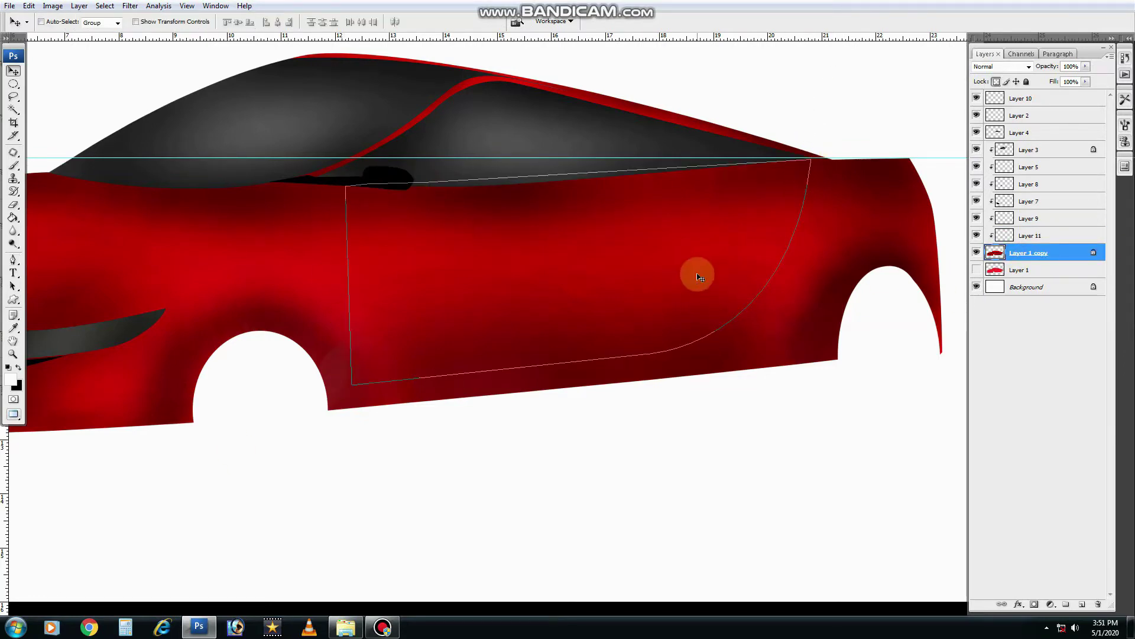
pyautogui.hotkey('ctrl', 'shift', 'alt', 'n')
pyautogui.press('b')
pyautogui.press('Return')
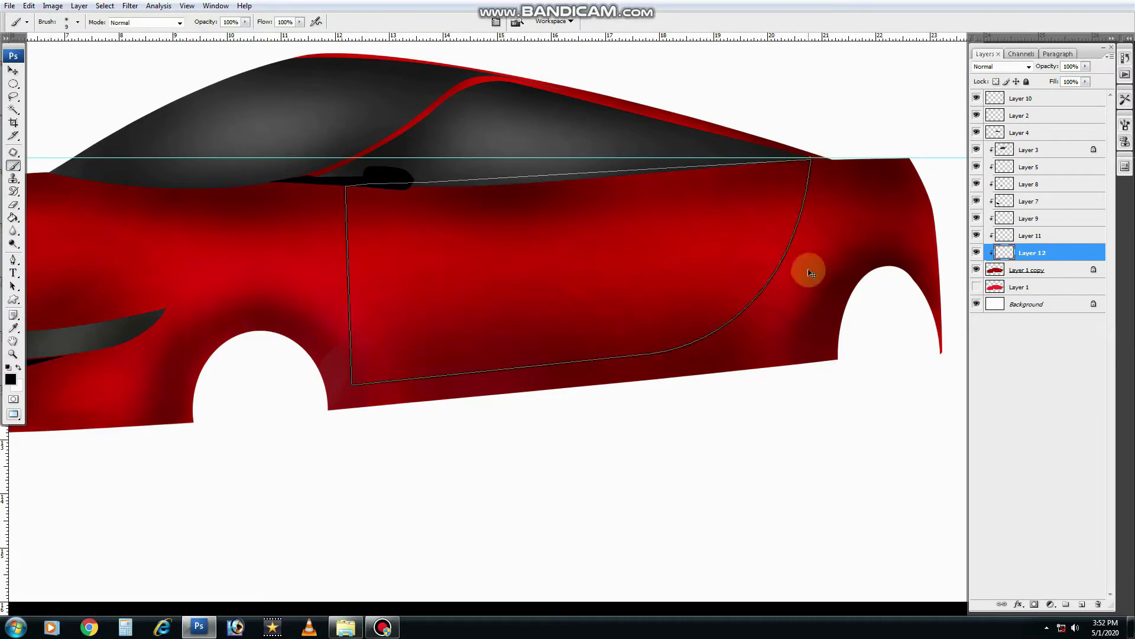
pyautogui.press('v')
pyautogui.press('2')
# Select the door handle layer.
pyautogui.scroll(-5, 520, 316)
pyautogui.scroll(5, 618, 216)
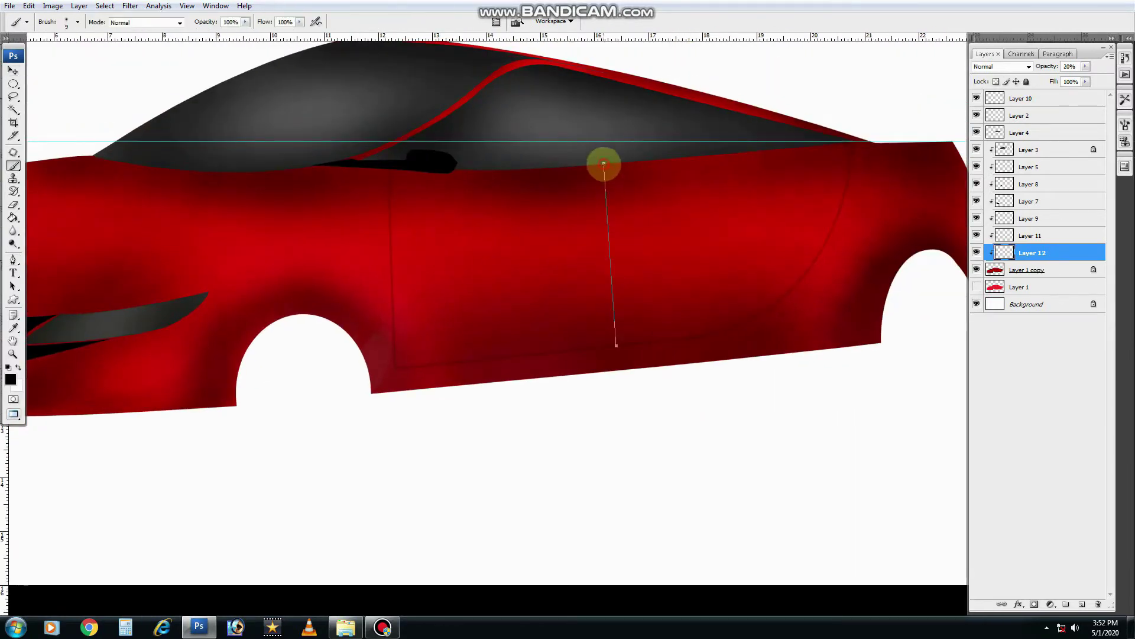
pyautogui.scroll(-3, 641, 337)
pyautogui.scroll(2, 639, 374)
pyautogui.keyDown('ctrl'); pyautogui.click(441, 241); pyautogui.keyUp('ctrl')
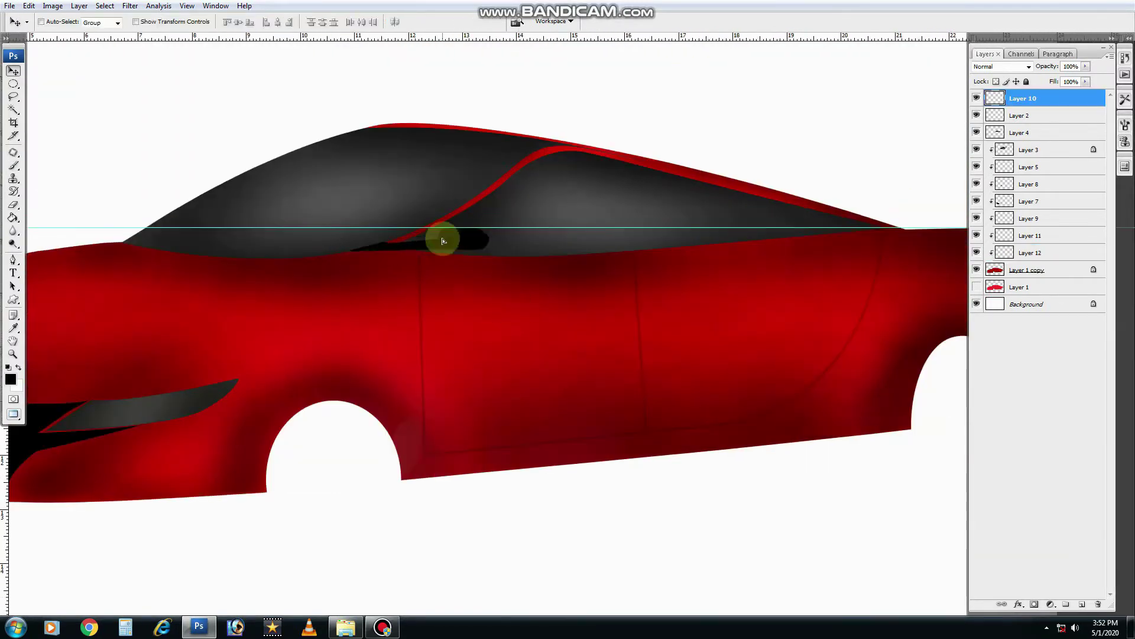
pyautogui.scroll(3, 520, 228)
pyautogui.scroll(-3, 703, 365)
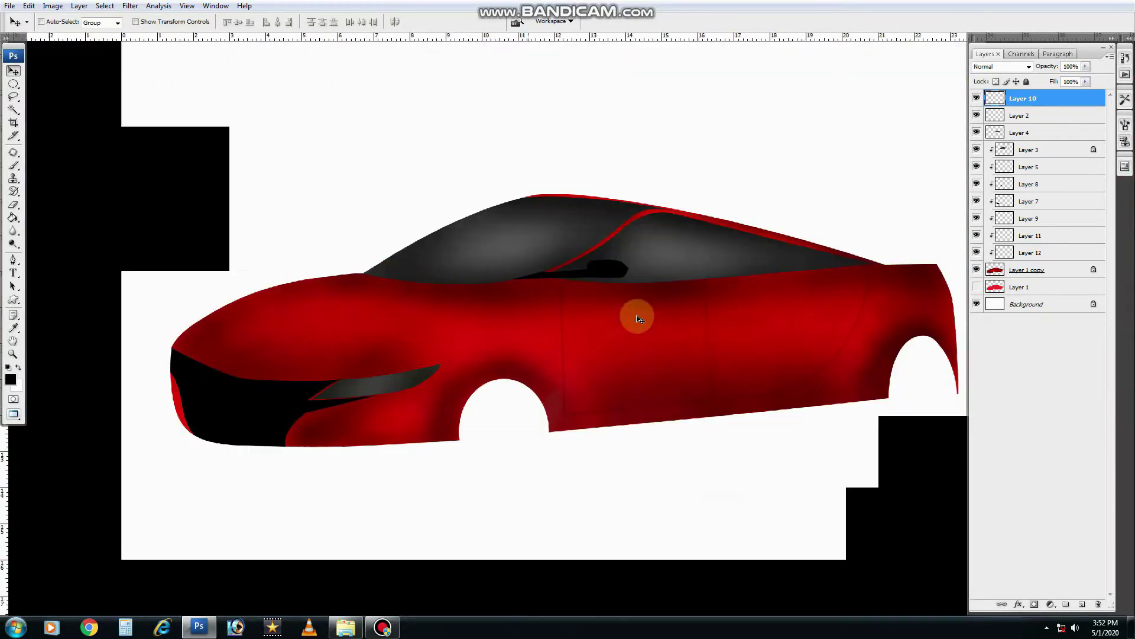
pyautogui.scroll(3, 637, 314)
# Paint a white spot on the door on a new clipped layer.
pyautogui.keyDown('ctrl'); pyautogui.click(465, 307); pyautogui.keyUp('ctrl')
pyautogui.hotkey('ctrl', 'shift', 'alt', 'n')
pyautogui.press('b')
pyautogui.press('x')
pyautogui.click(512, 303)
# Stretch the white spot into a horizontal highlight streak.
pyautogui.hotkey('ctrl', 't')
pyautogui.scroll(-3, 573, 332)
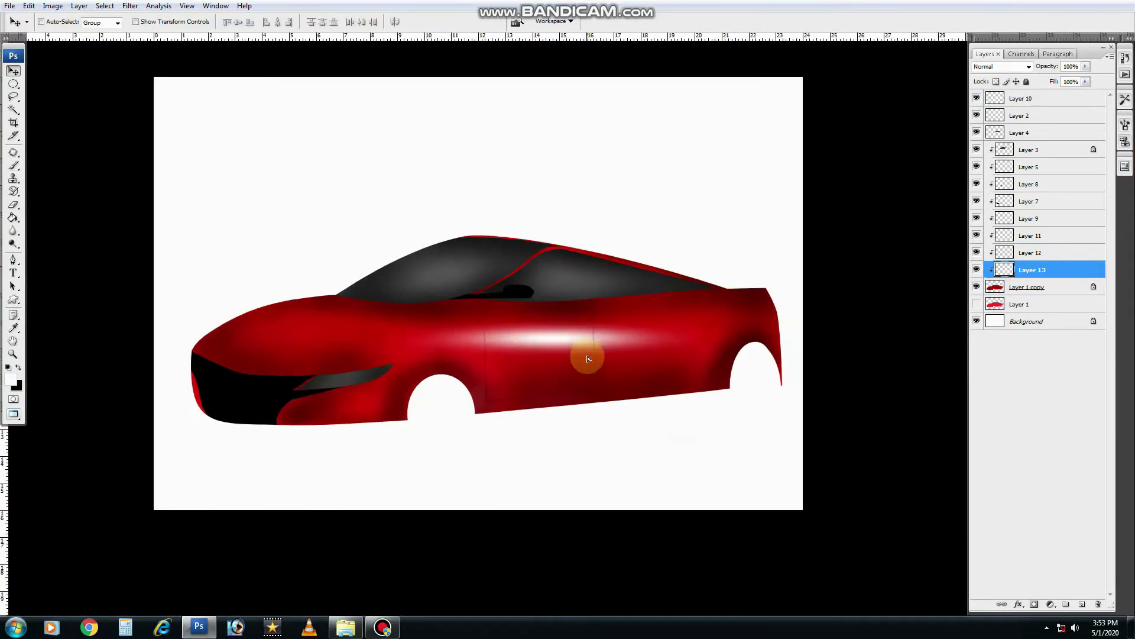
pyautogui.moveTo(945, 323); pyautogui.dragTo(886, 322)
pyautogui.press('Return')
pyautogui.scroll(2, 613, 355)
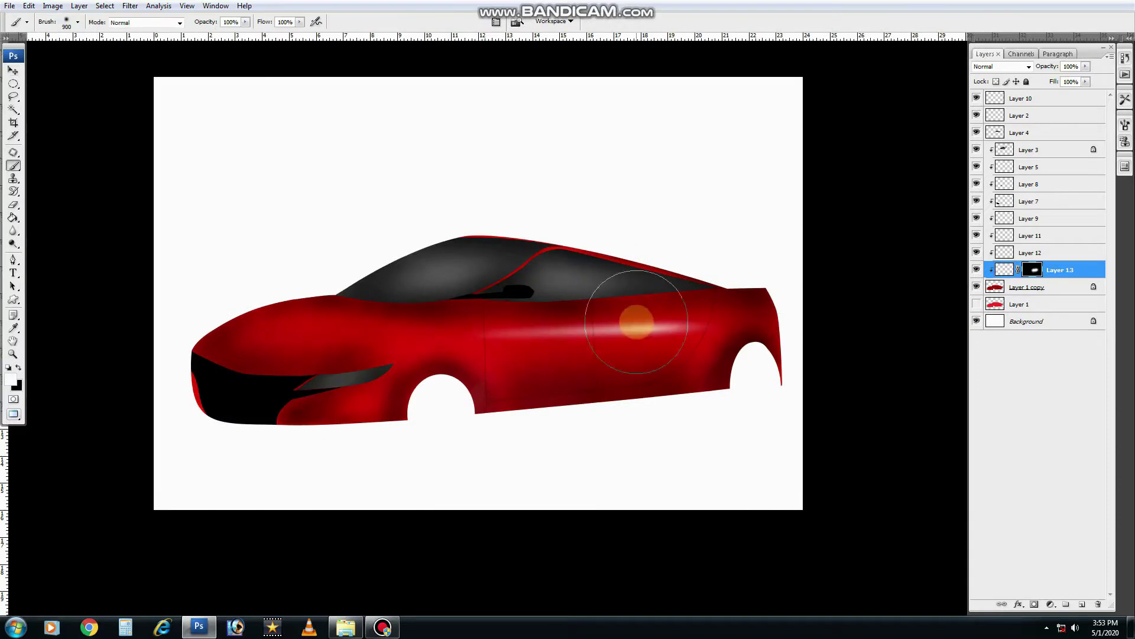
# Duplicate the highlight layer and transform the copy, with black as the paint colour.
pyautogui.hotkey('ctrl', 'j')
pyautogui.hotkey('ctrl', 't')
pyautogui.rightClick(601, 350)
pyautogui.press('Return')
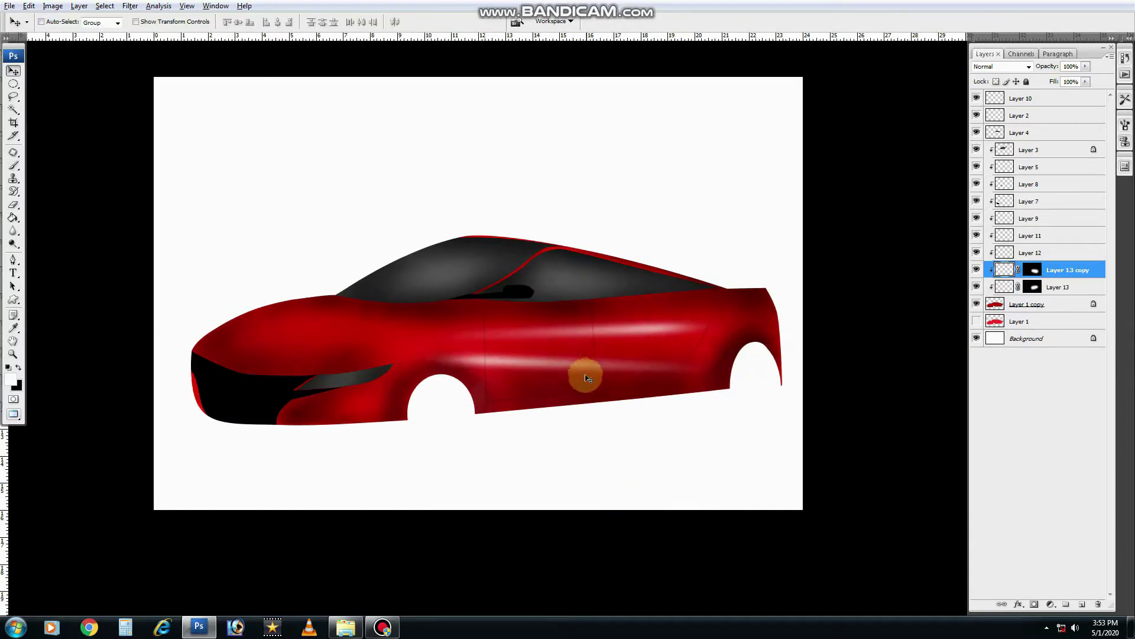
pyautogui.press('x')
pyautogui.press('v')
# Add a third highlight copy, transform it, and ready an enlarged lightening brush.
pyautogui.scroll(2, 562, 363)
pyautogui.hotkey('ctrl', 'j')
pyautogui.hotkey('ctrl', 't')
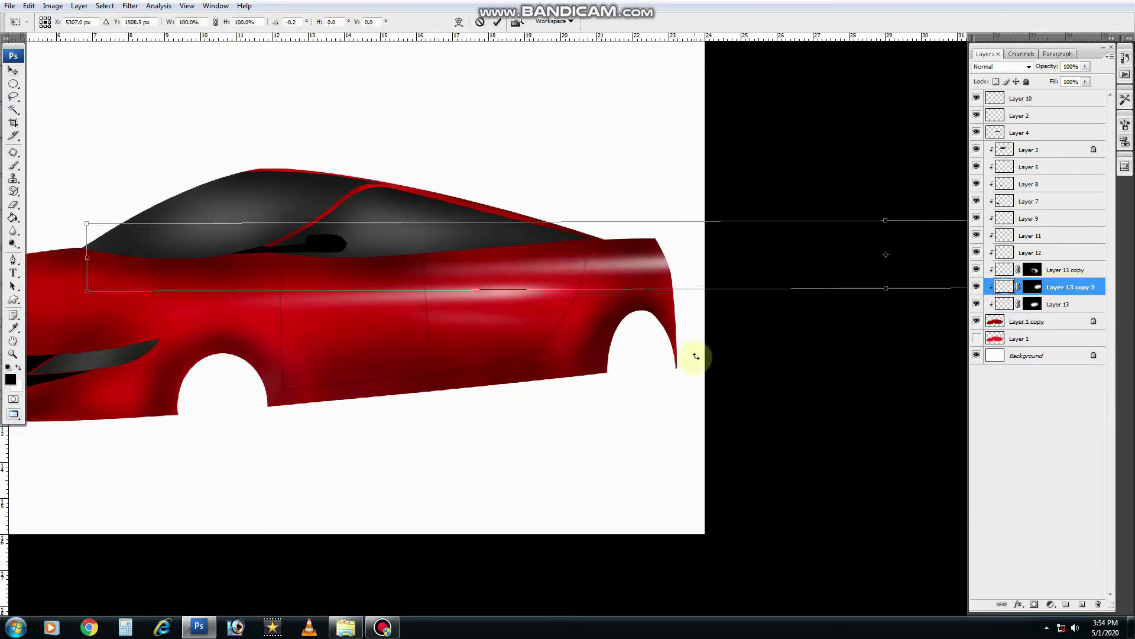
pyautogui.scroll(-2, 612, 327)
pyautogui.press('Return')
pyautogui.press('x')
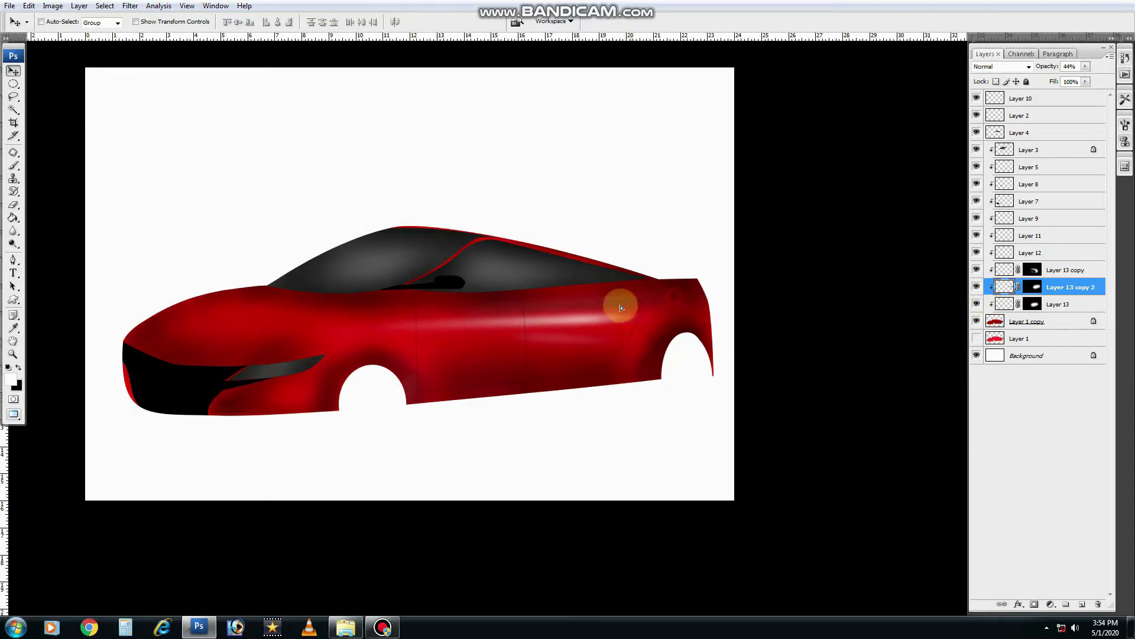
pyautogui.scroll(1, 616, 304)
pyautogui.hotkey('alt', '[')
pyautogui.hotkey('alt', '[')
pyautogui.press('o')
pyautogui.press(']')
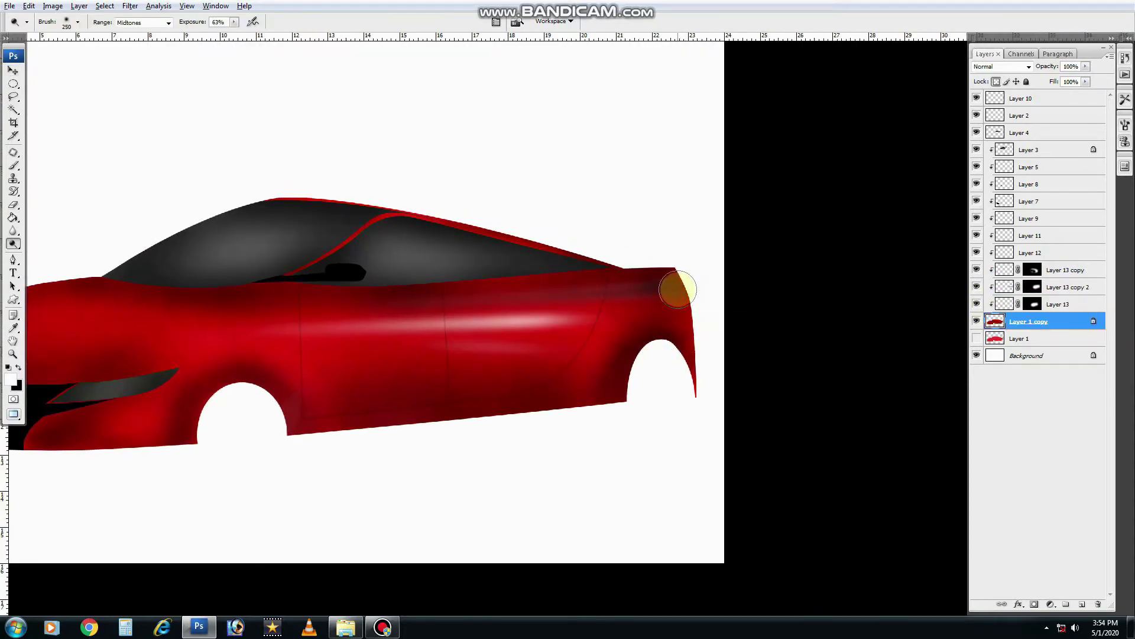
# Free Transform the door handle layer to stretch the handle leftward.
pyautogui.scroll(-2, 542, 362)
pyautogui.scroll(2, 751, 314)
pyautogui.press('v')
pyautogui.rightClick(436, 304)
pyautogui.click(464, 308)
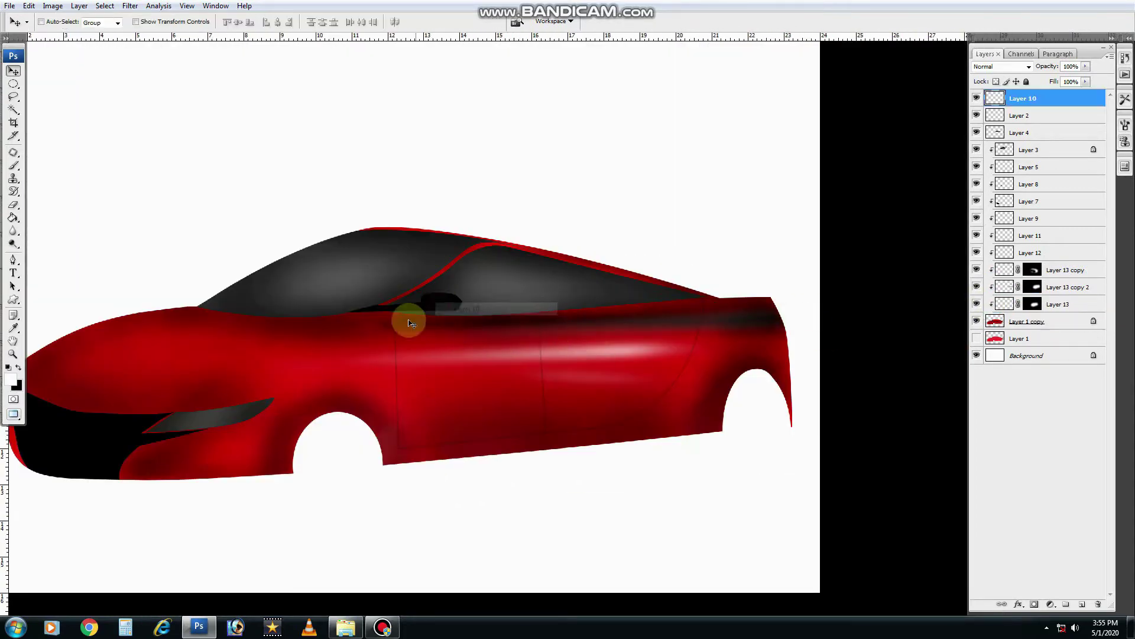
pyautogui.scroll(1, 413, 323)
pyautogui.hotkey('ctrl', 't')
pyautogui.moveTo(422, 300); pyautogui.dragTo(332, 286)
pyautogui.press('Return')
pyautogui.scroll(1, 467, 332)
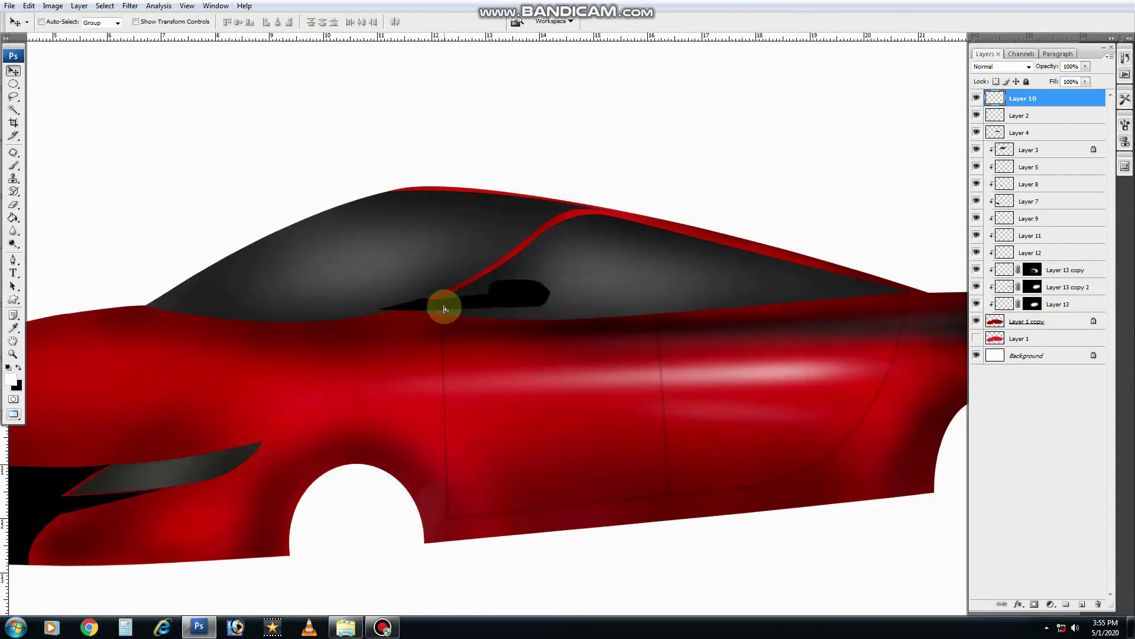
pyautogui.scroll(-1, 510, 293)
# Recolour the door handle dark grey instead of white and burn its edges.
pyautogui.press('g')
pyautogui.click(510, 295)
pyautogui.press('v')
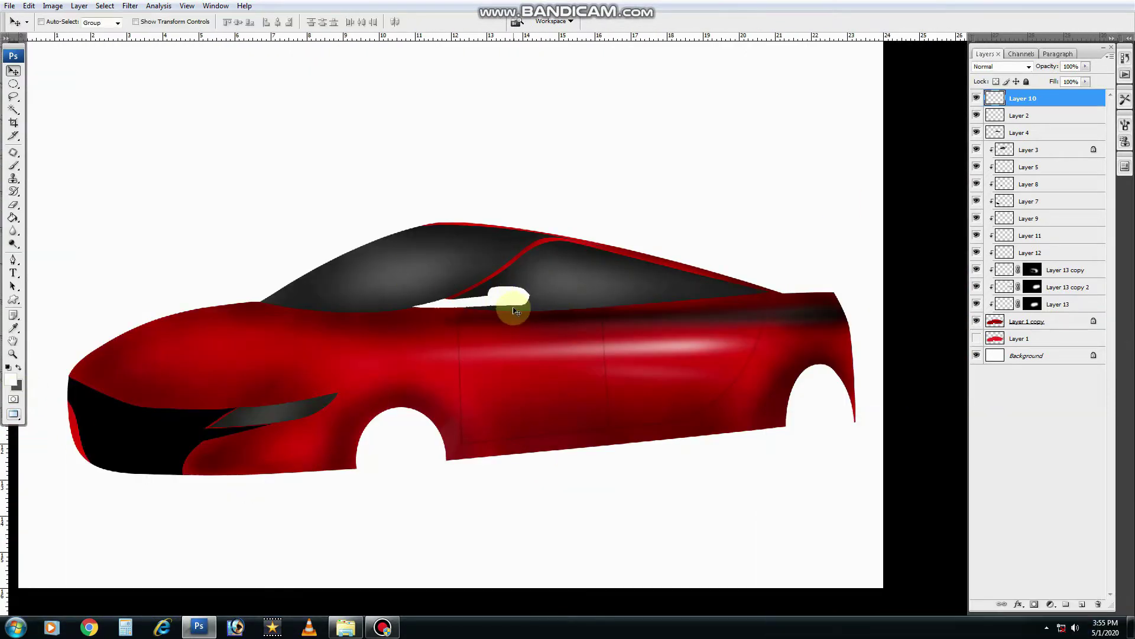
pyautogui.hotkey('ctrl', 'z')
pyautogui.press('o')
pyautogui.scroll(1, 503, 328)
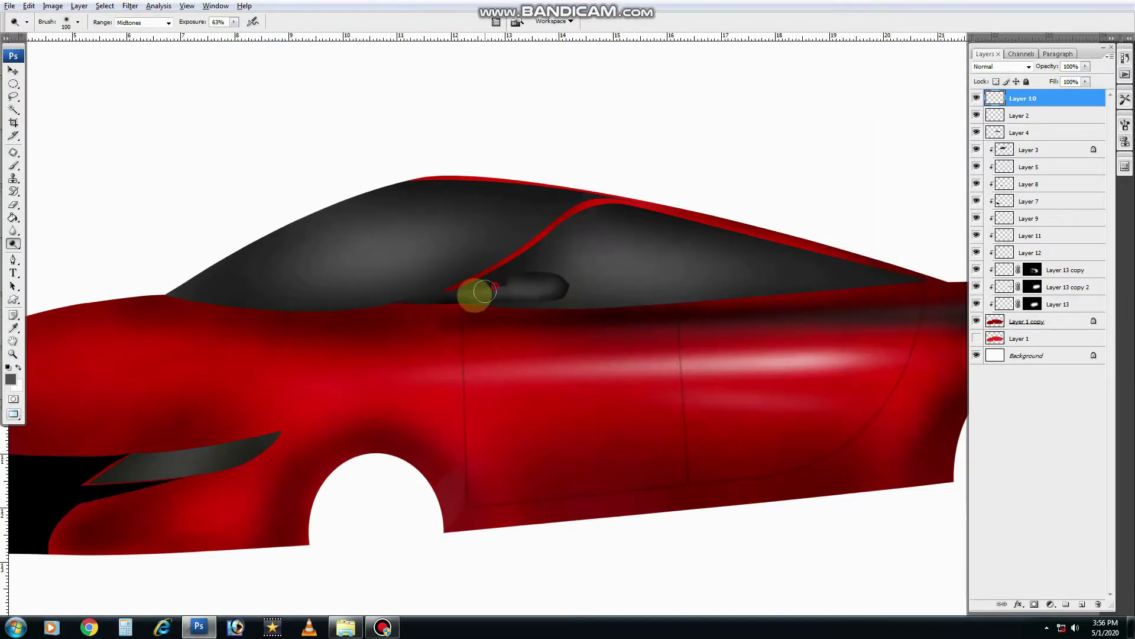
pyautogui.scroll(-1, 459, 297)
pyautogui.scroll(1, 443, 315)
pyautogui.press('v')
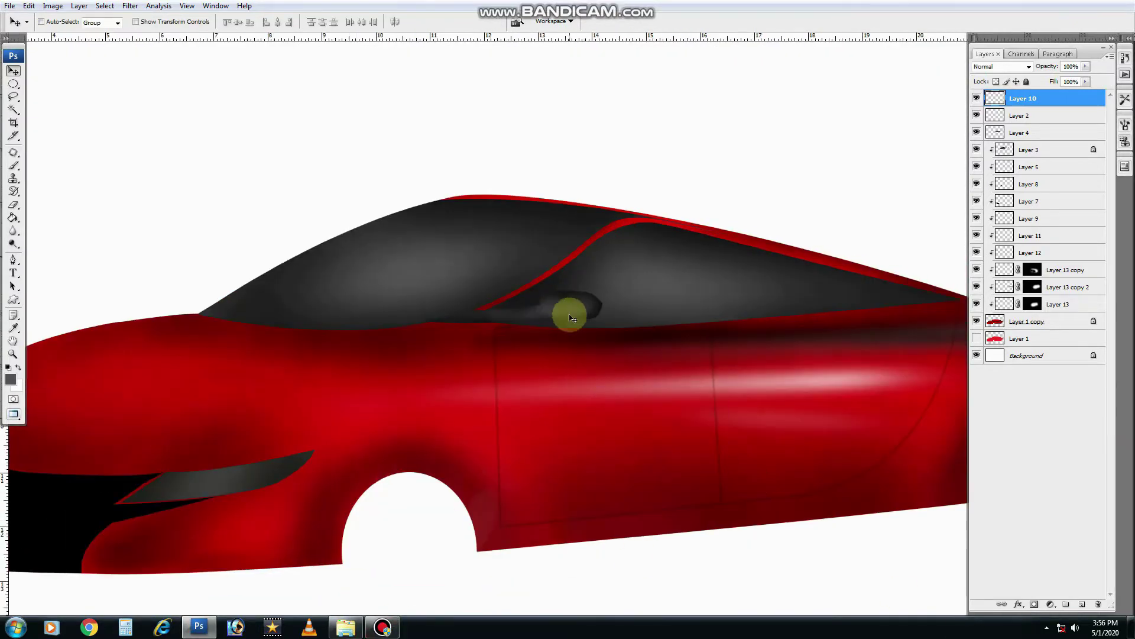
pyautogui.scroll(-1, 545, 310)
pyautogui.scroll(-1, 545, 310)
# Bring the car's rear into view and start a Pen outline behind the rear window.
pyautogui.scroll(2, 828, 393)
pyautogui.keyDown('ctrl'); pyautogui.click(828, 392); pyautogui.keyUp('ctrl')
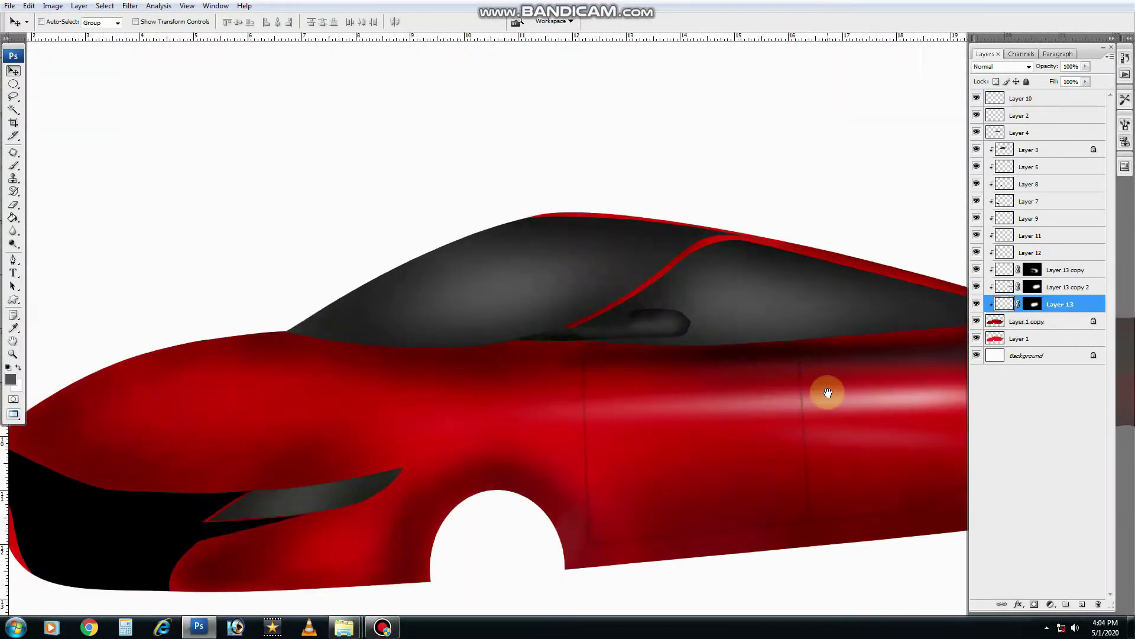
pyautogui.moveTo(828, 393); pyautogui.dragTo(378, 363)
pyautogui.keyDown('ctrl'); pyautogui.click(552, 350); pyautogui.keyUp('ctrl')
pyautogui.press('p')
pyautogui.click(553, 295)
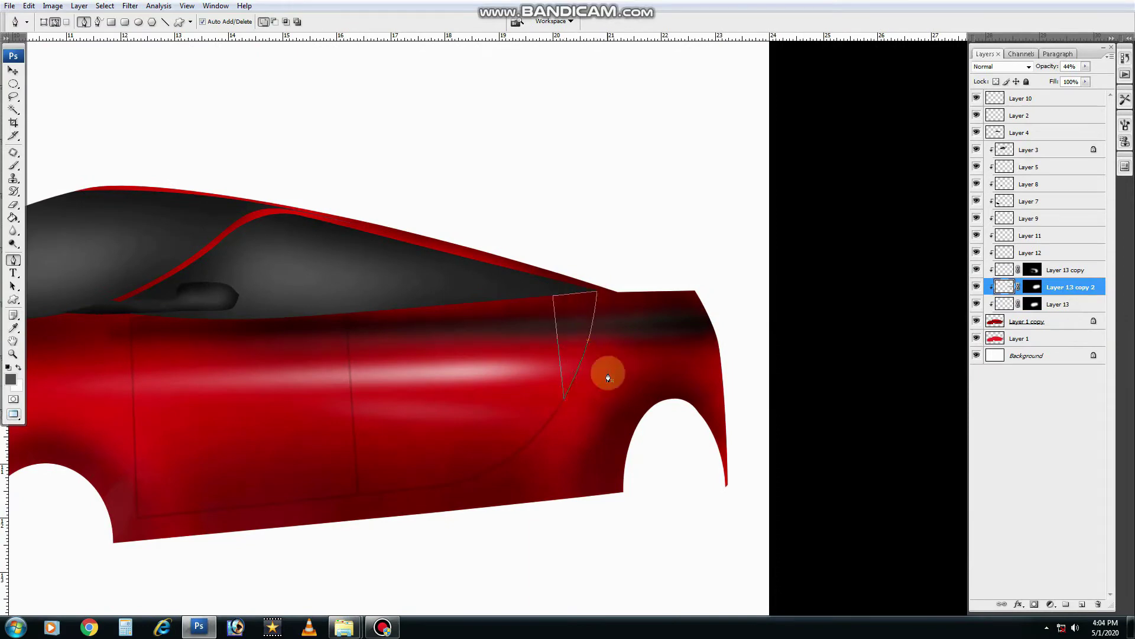
# Fill the outline dark grey on a new layer and discard the path.
pyautogui.hotkey('ctrl', 'shift', 'alt', 'n')
pyautogui.hotkey('ctrl', 'Return')
pyautogui.hotkey('alt', 'BackSpace')
pyautogui.hotkey('ctrl', 'd')
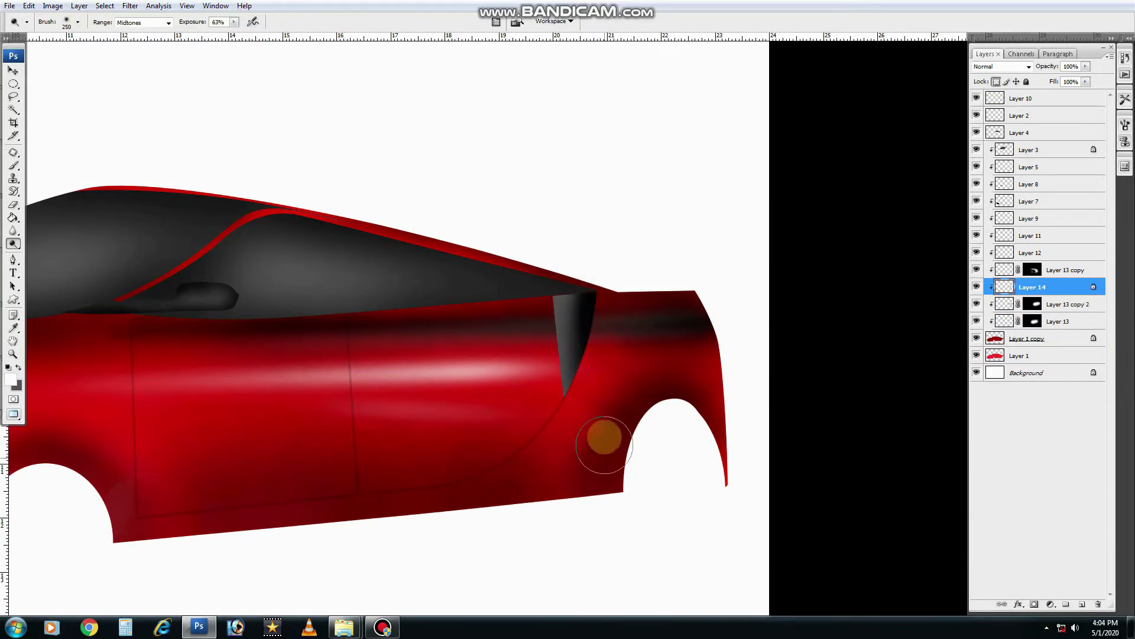
pyautogui.press('v')
# Darken the shadow shape with Hue/Saturation, erase its lower part, and set 77% opacity.
pyautogui.hotkey('ctrl', 'u')
pyautogui.press('Return')
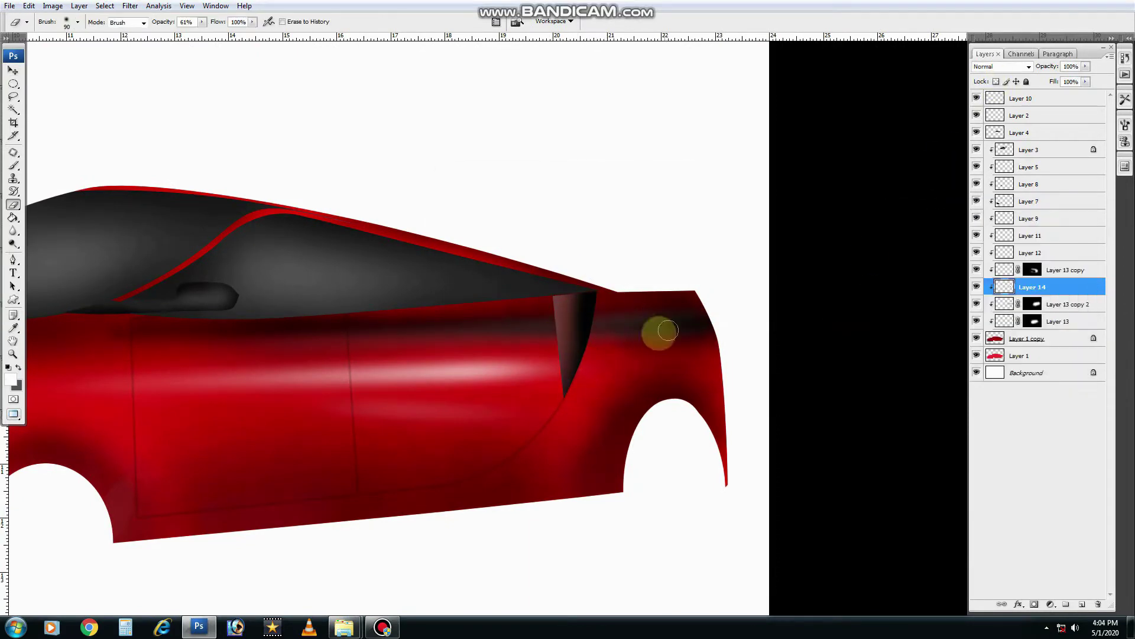
pyautogui.press('e')
pyautogui.moveTo(554, 308)
pyautogui.mouseDown()
pyautogui.moveTo(545, 393)
pyautogui.moveTo(545, 355)
pyautogui.mouseUp()
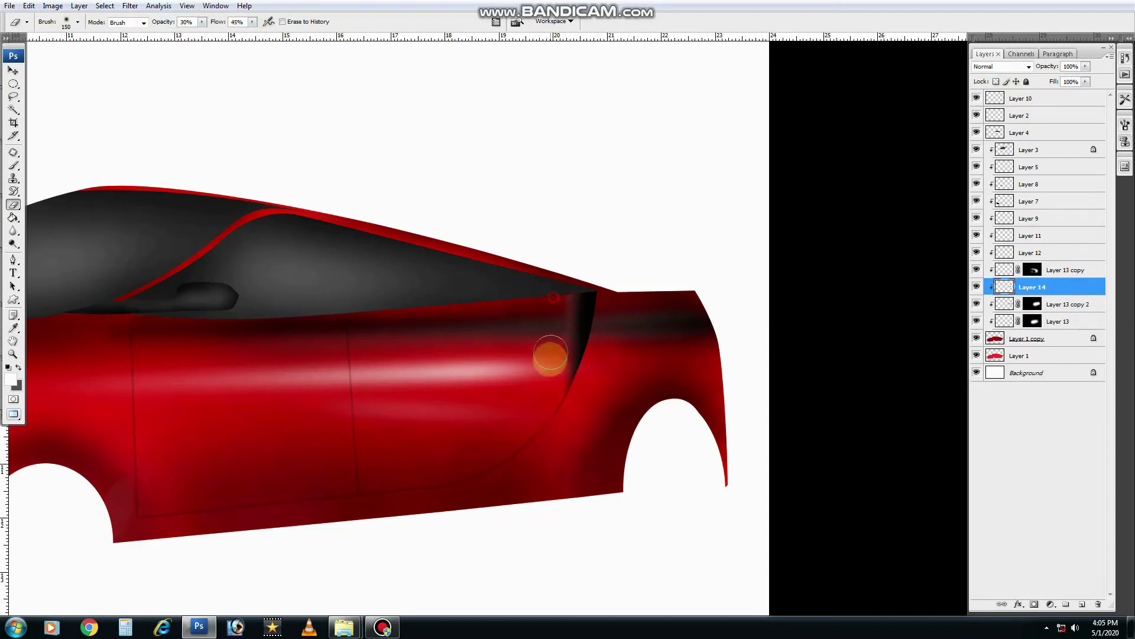
pyautogui.press('v')
pyautogui.press('7')
pyautogui.press('7')
# Set up an enlarged Burn brush on Layer 1 copy with the whole car in view.
pyautogui.keyDown('ctrl'); pyautogui.click(661, 336); pyautogui.keyUp('ctrl')
pyautogui.press('o')
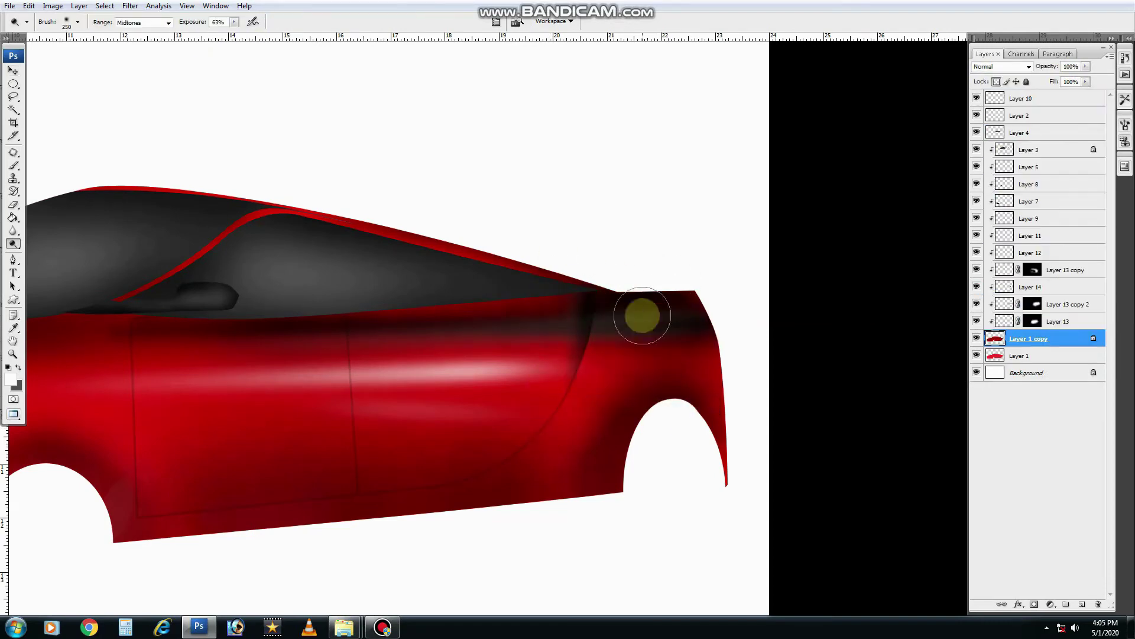
pyautogui.hotkey('ctrl', '-')
pyautogui.press(']')
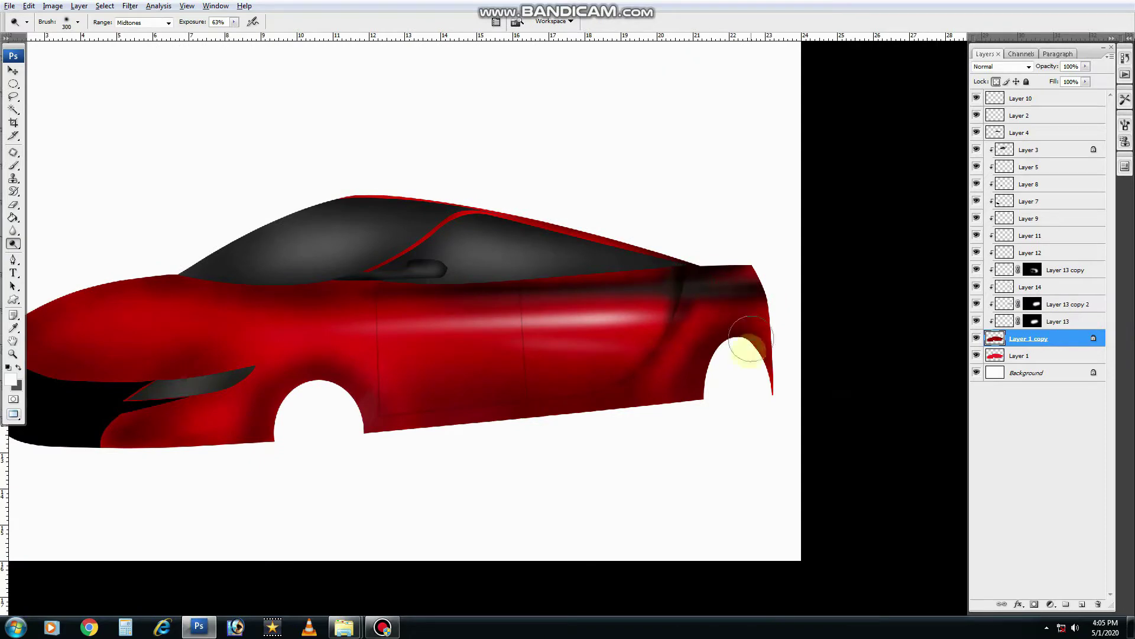
pyautogui.press('v')
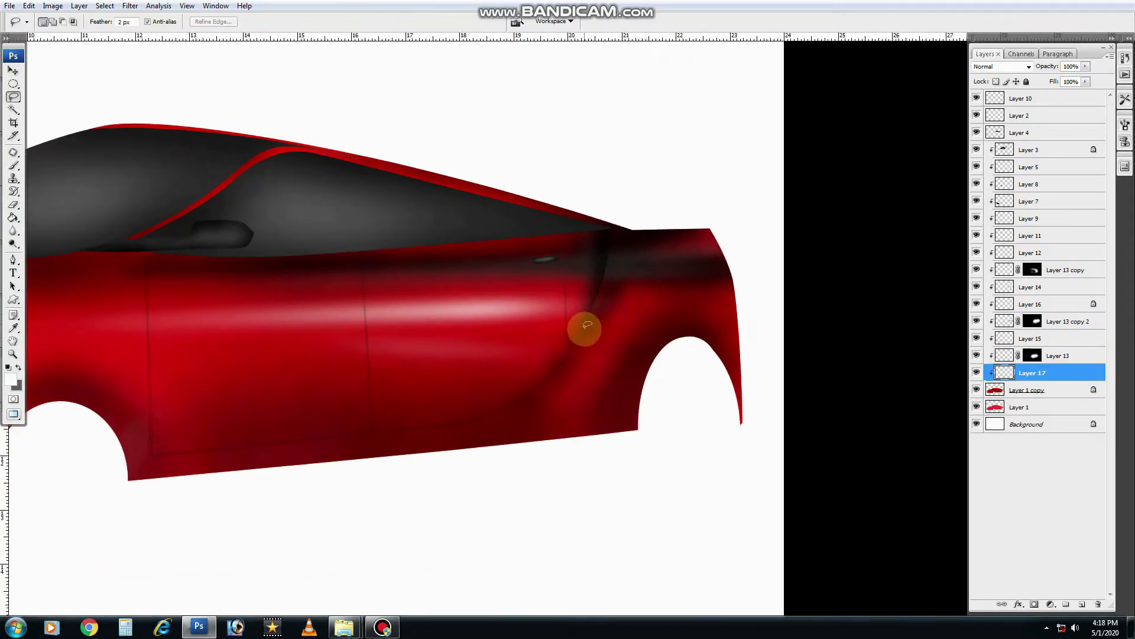
pyautogui.moveTo(593, 309); pyautogui.dragTo(620, 351)
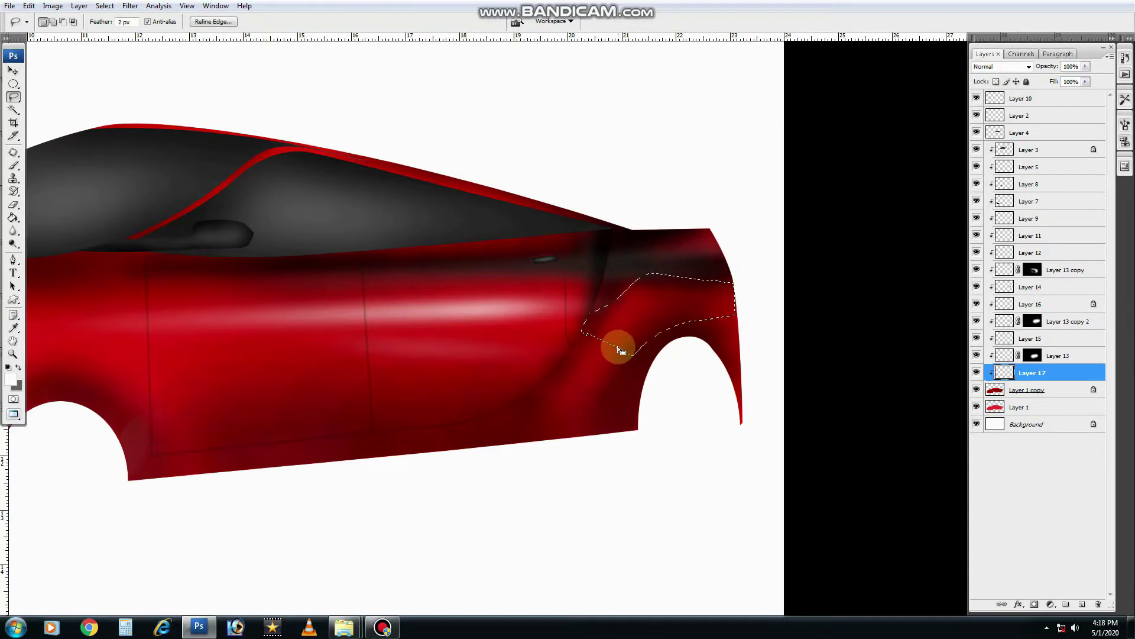
pyautogui.click(13, 217)
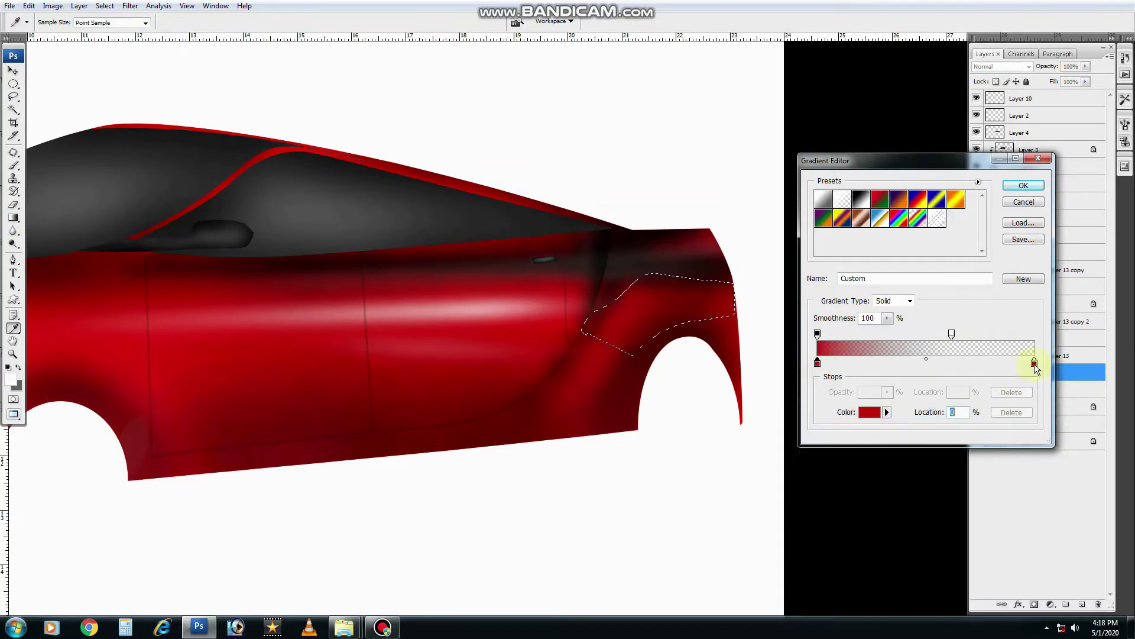
pyautogui.moveTo(675, 290); pyautogui.dragTo(611, 353)
pyautogui.press('v')
pyautogui.press('2')
pyautogui.press('5')
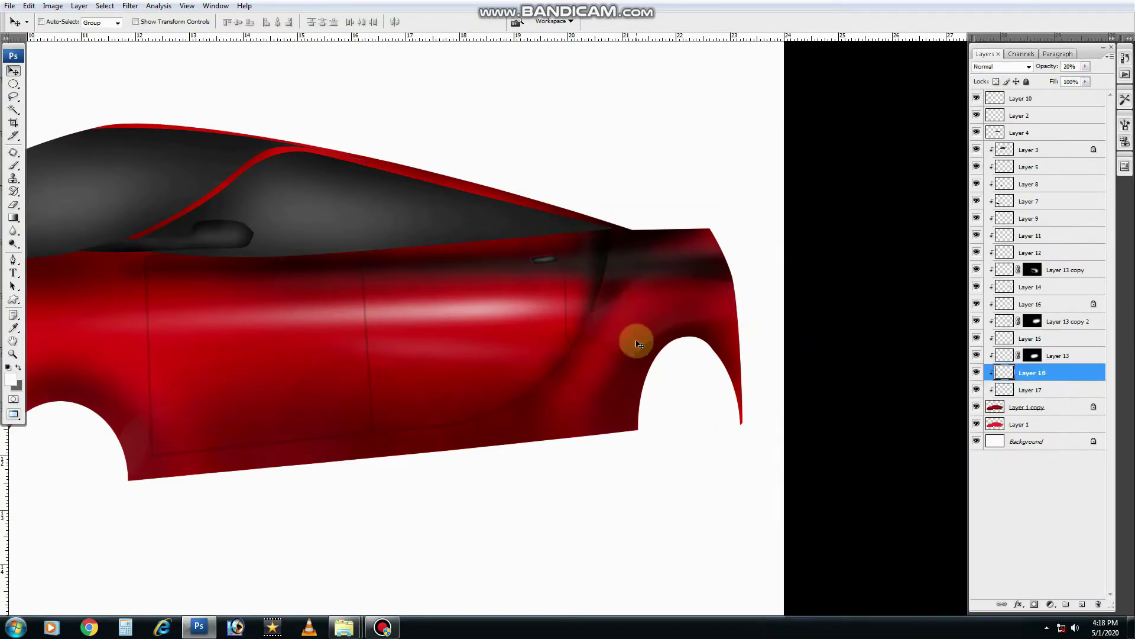
pyautogui.press('0')
pyautogui.press('o')
pyautogui.press('/')
pyautogui.moveTo(705, 259)
pyautogui.mouseDown()
pyautogui.moveTo(819, 251)
pyautogui.moveTo(718, 321)
pyautogui.mouseUp()
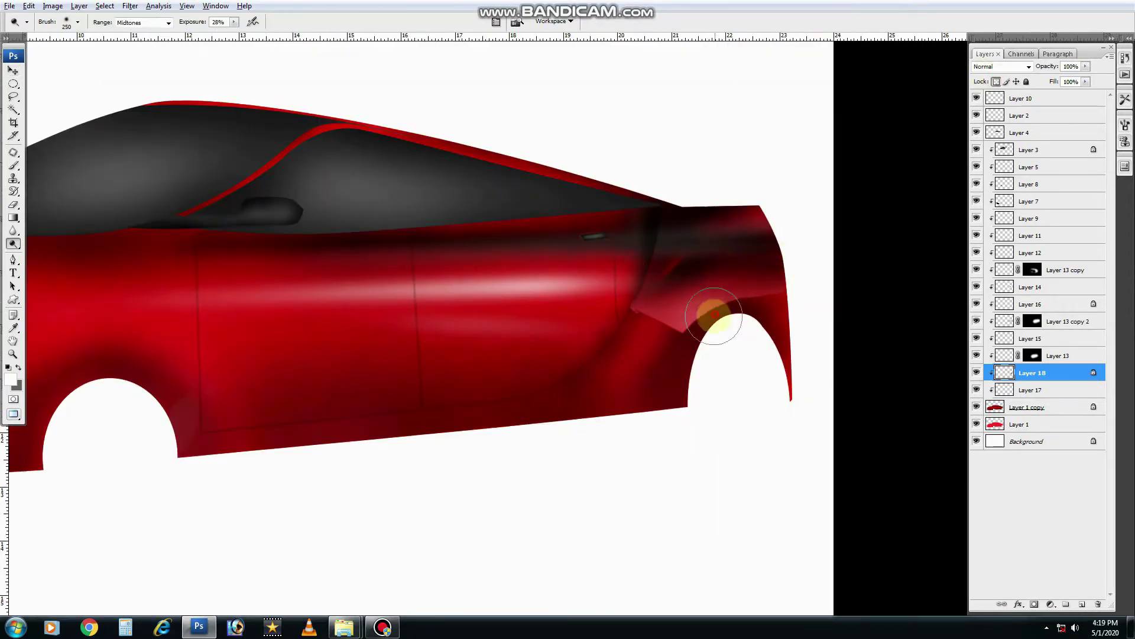
pyautogui.press('b')
pyautogui.moveTo(300, 22); pyautogui.dragTo(273, 38)
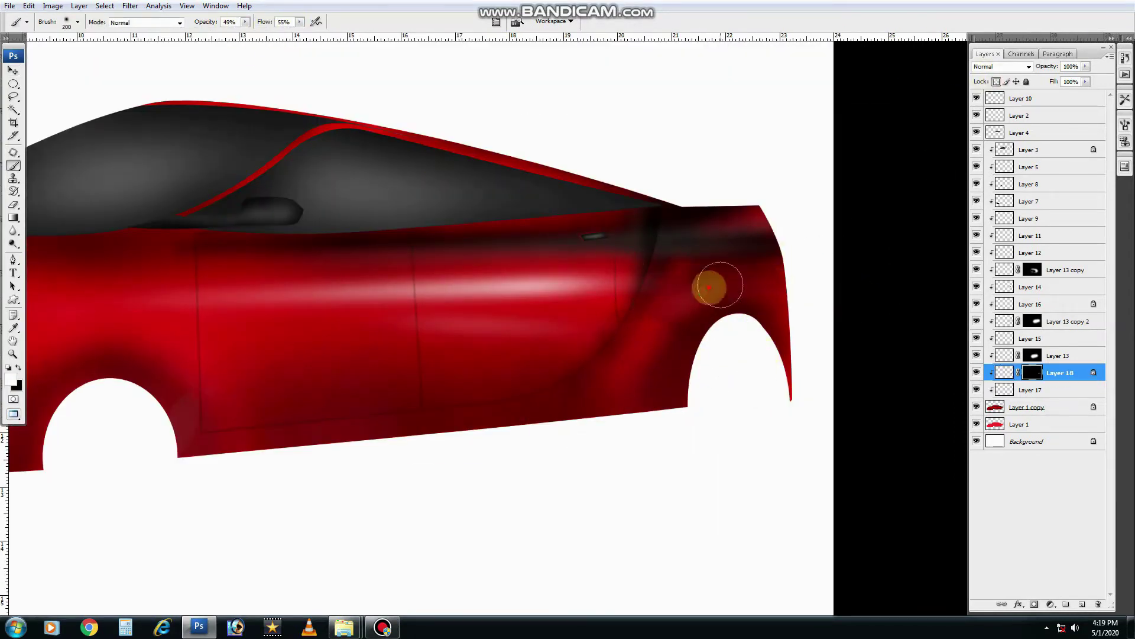
pyautogui.moveTo(355, 392); pyautogui.dragTo(520, 385)
# Outline the rear-door scoop with the Pen tool and load it as a selection on Layer 1 copy.
pyautogui.press('Delete')
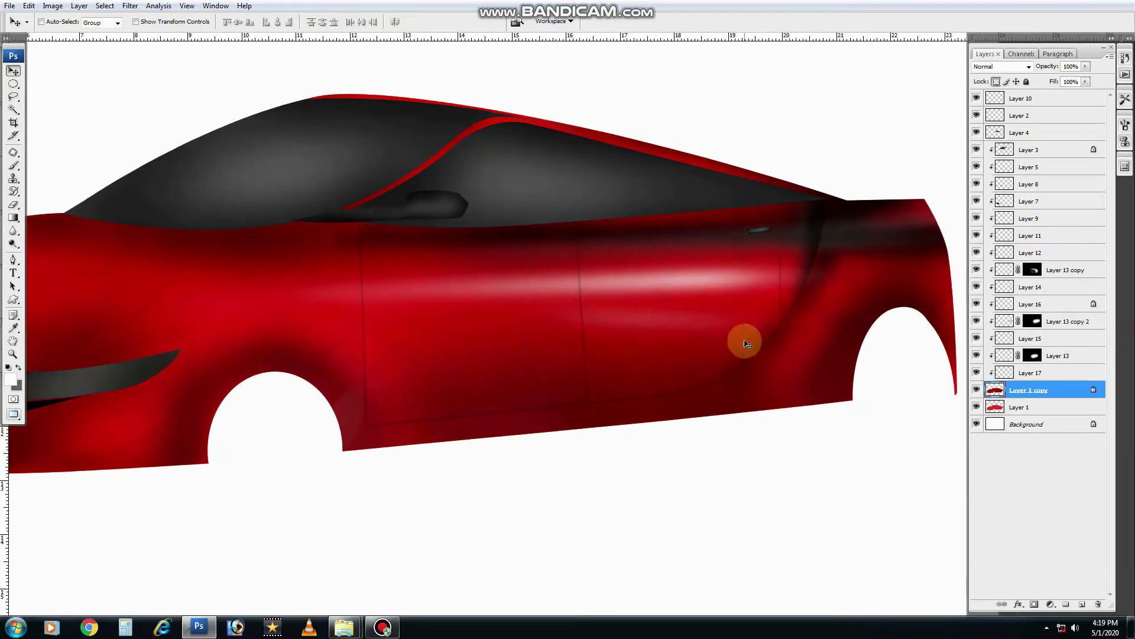
pyautogui.press('p')
pyautogui.click(361, 292)
pyautogui.click(533, 210)
pyautogui.click(785, 317)
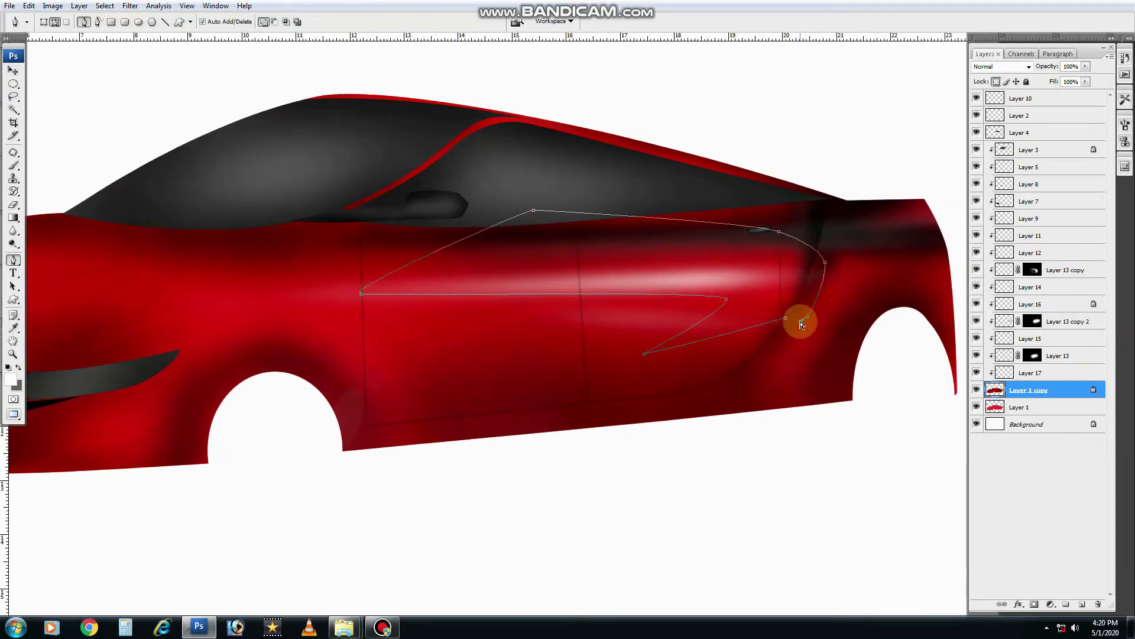
pyautogui.hotkey('ctrl', 'Return')
pyautogui.hotkey('ctrl', 'shift', 'alt', 'n')
pyautogui.hotkey('ctrl', 'alt', 'g')
pyautogui.click(1029, 406)
# Dodge the door inside the scoop selection to brighten it, shrinking the brush to 200.
pyautogui.press('o')
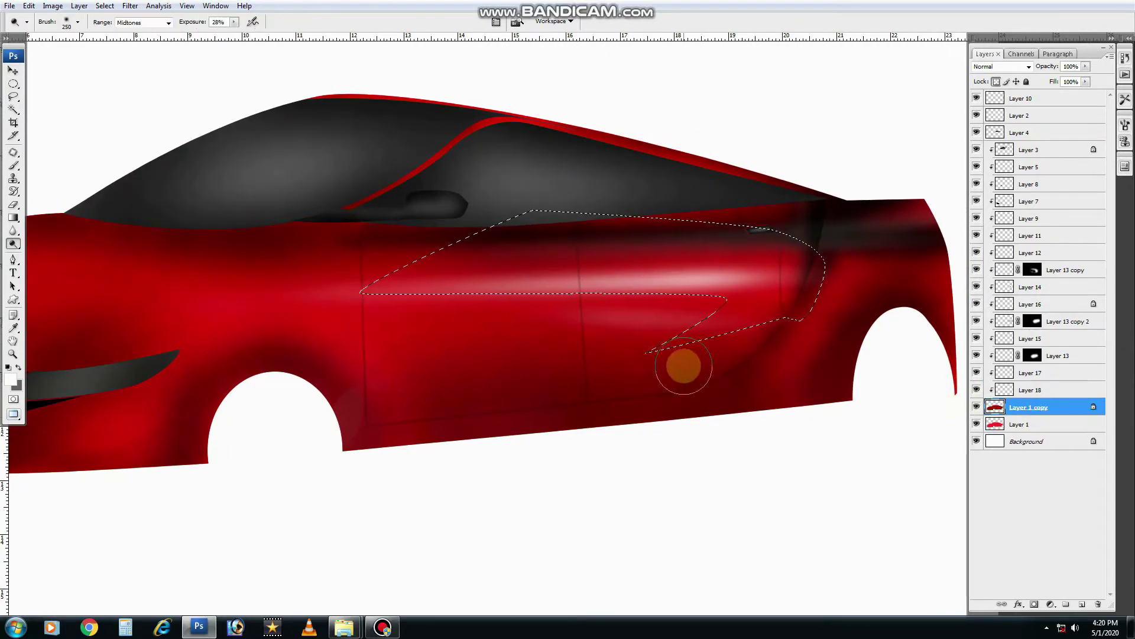
pyautogui.moveTo(680, 365); pyautogui.dragTo(760, 325)
pyautogui.press('[')
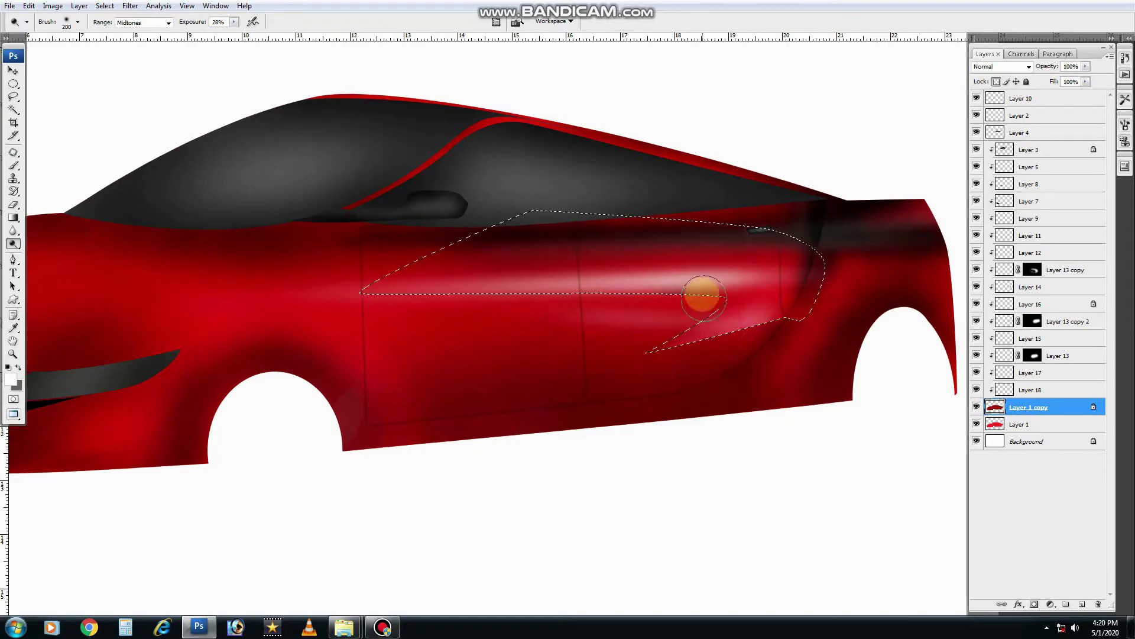
pyautogui.moveTo(660, 373); pyautogui.dragTo(745, 385)
pyautogui.hotkey('ctrl', '+')
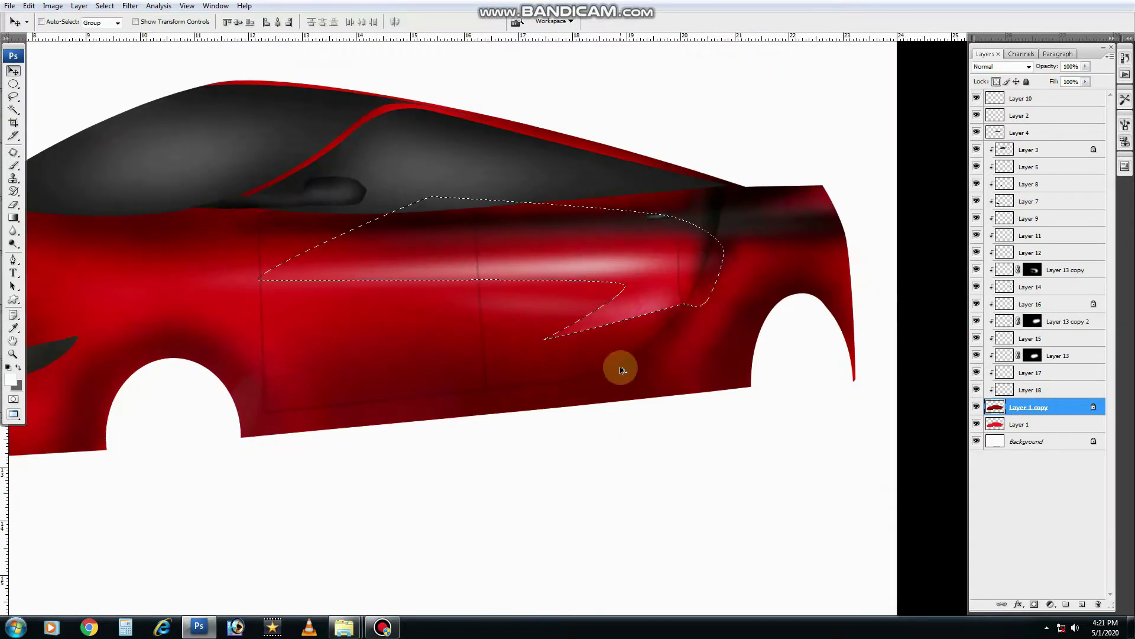
# Burn a dark shadow streak along the scoop and darken the lower door beneath it.
pyautogui.hotkey('ctrl', 'd')
pyautogui.press('o')
pyautogui.moveTo(615, 297); pyautogui.dragTo(550, 296)
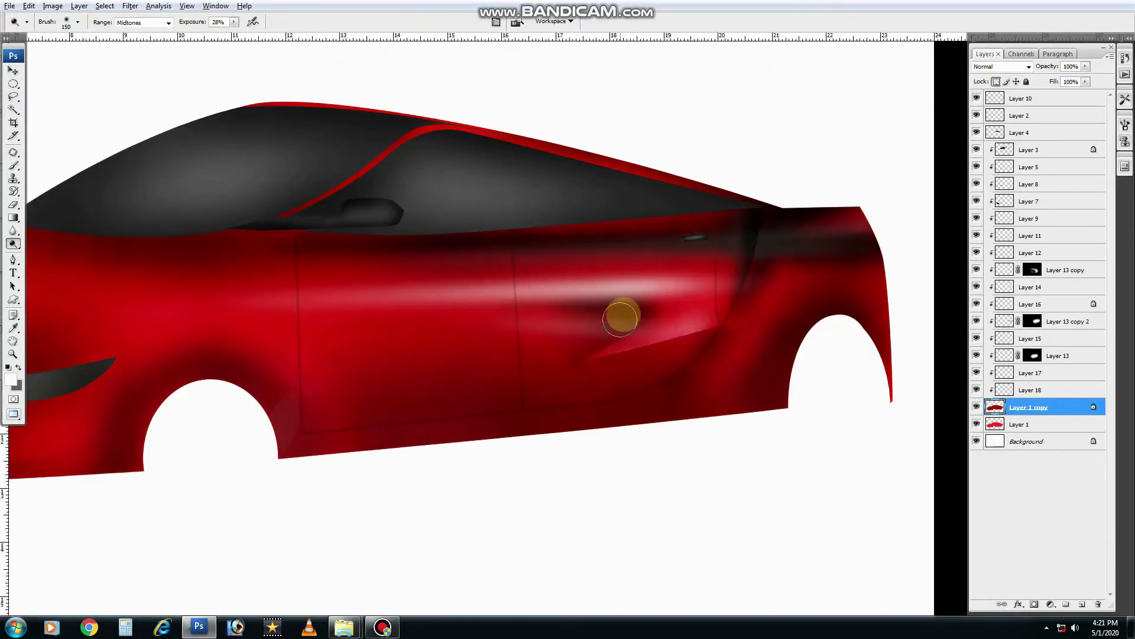
pyautogui.moveTo(615, 354); pyautogui.dragTo(700, 300)
pyautogui.hotkey('ctrl', '-')
pyautogui.hotkey('ctrl', '+')
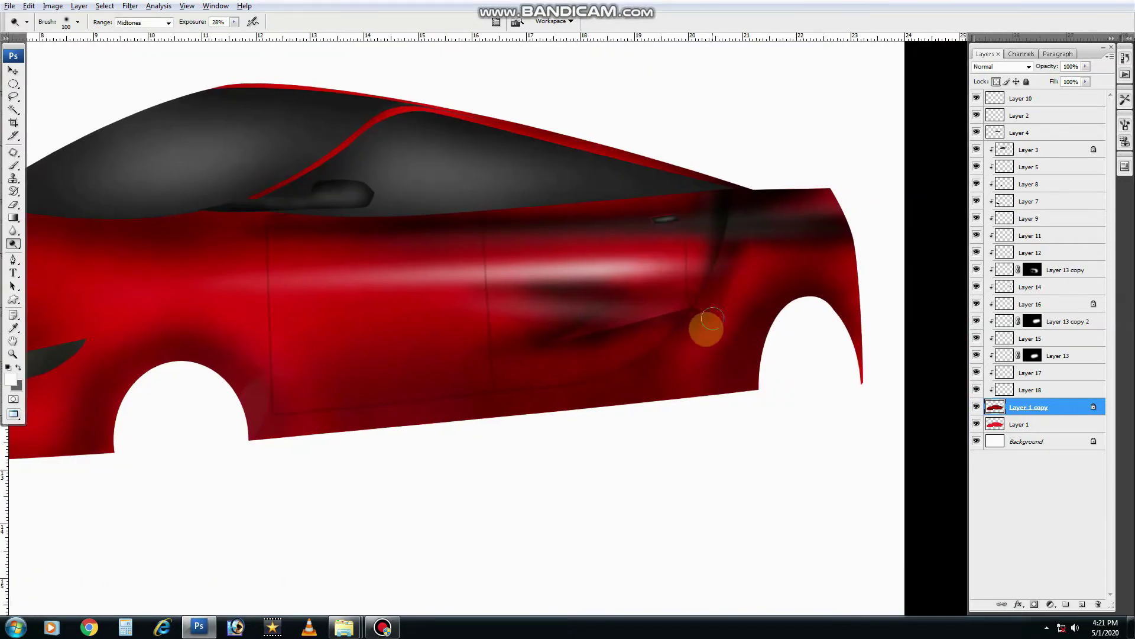
# Set up the Clone Stamp with a resized brush to tidy the door paint.
pyautogui.press('s')
pyautogui.scroll(1, 711, 306)
pyautogui.press('[')
pyautogui.press('[')
pyautogui.press('[')
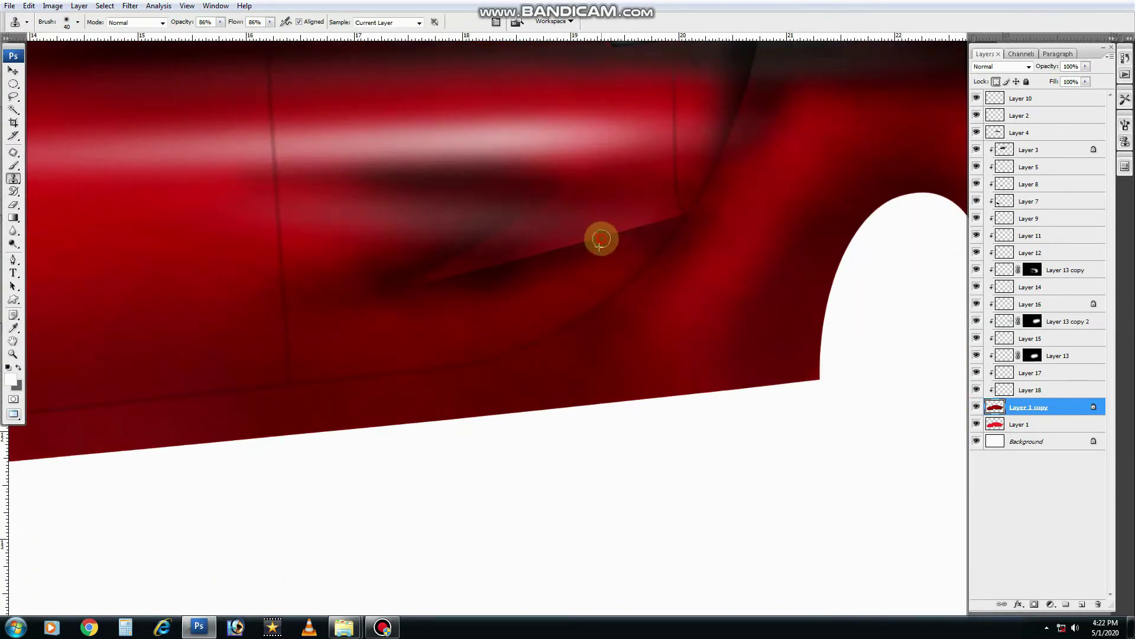
pyautogui.press(']')
pyautogui.hscroll(-2, 638, 249)
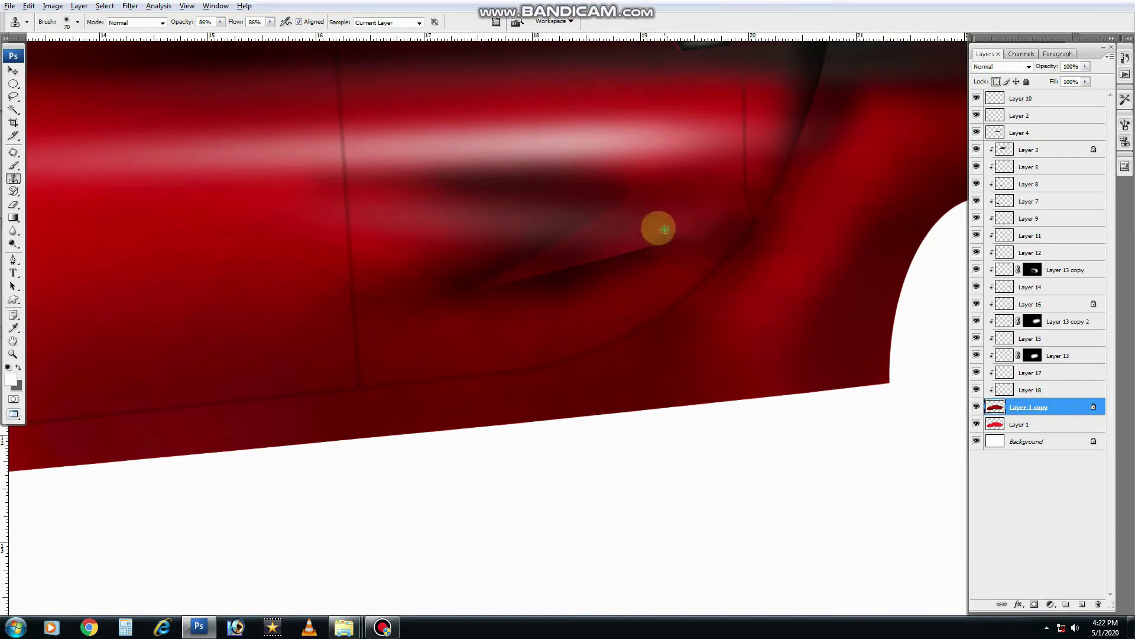
# Fit the whole car back in view and target Layer 13.
pyautogui.press('v')
pyautogui.hotkey('ctrl', '-')
pyautogui.hotkey('ctrl', '-')
pyautogui.moveTo(736, 380); pyautogui.dragTo(633, 336)
pyautogui.hotkey('ctrl', '-')
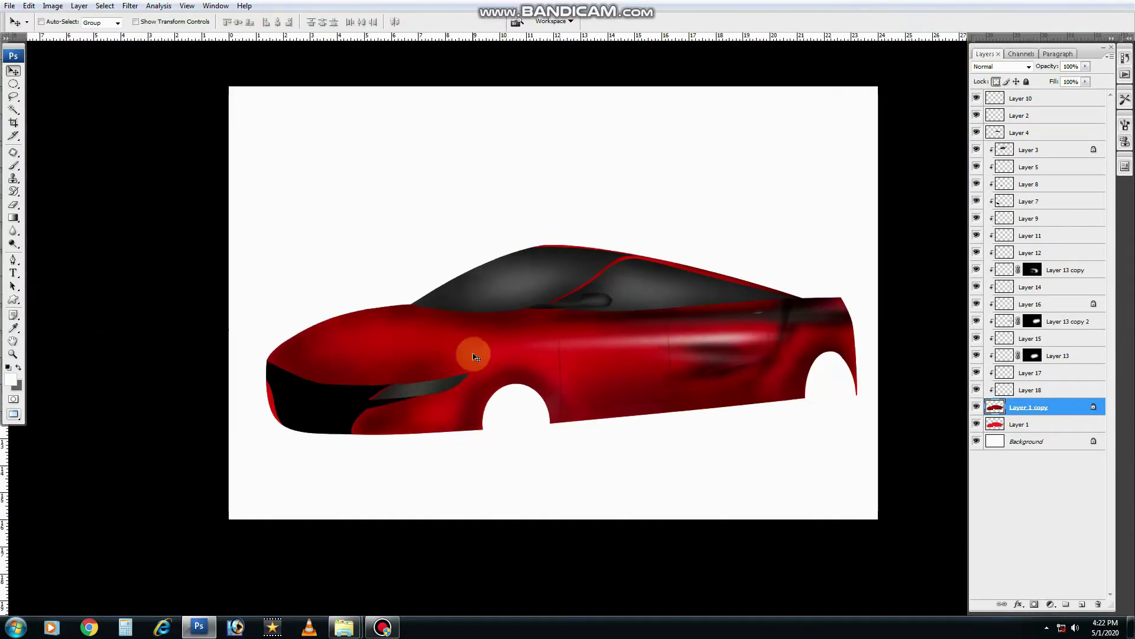
pyautogui.keyDown('ctrl'); pyautogui.click(666, 337); pyautogui.keyUp('ctrl')
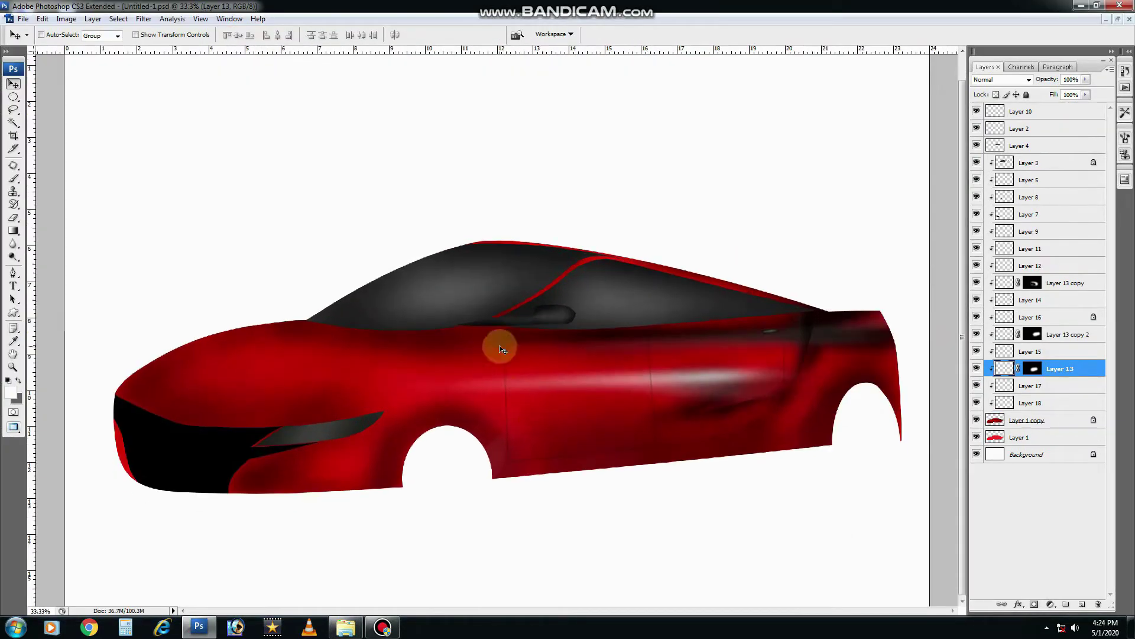
# Pen-draw a window pillar on a new layer above Layer 4 and fill it grey.
pyautogui.keyDown('ctrl'); pyautogui.click(616, 297); pyautogui.keyUp('ctrl')
pyautogui.hotkey('ctrl', 'shift', 'alt', 'n')
pyautogui.press('m')
pyautogui.press('p')
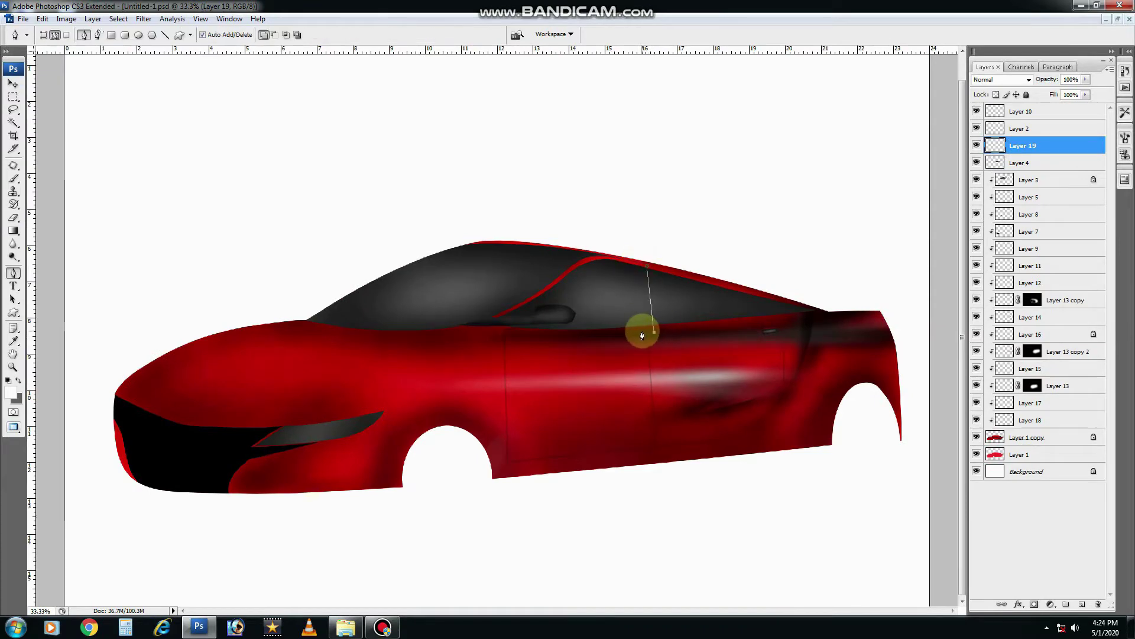
pyautogui.hotkey('ctrl', 'Return')
pyautogui.hotkey('alt', 'BackSpace')
pyautogui.hotkey('ctrl', 'd')
pyautogui.press('v')
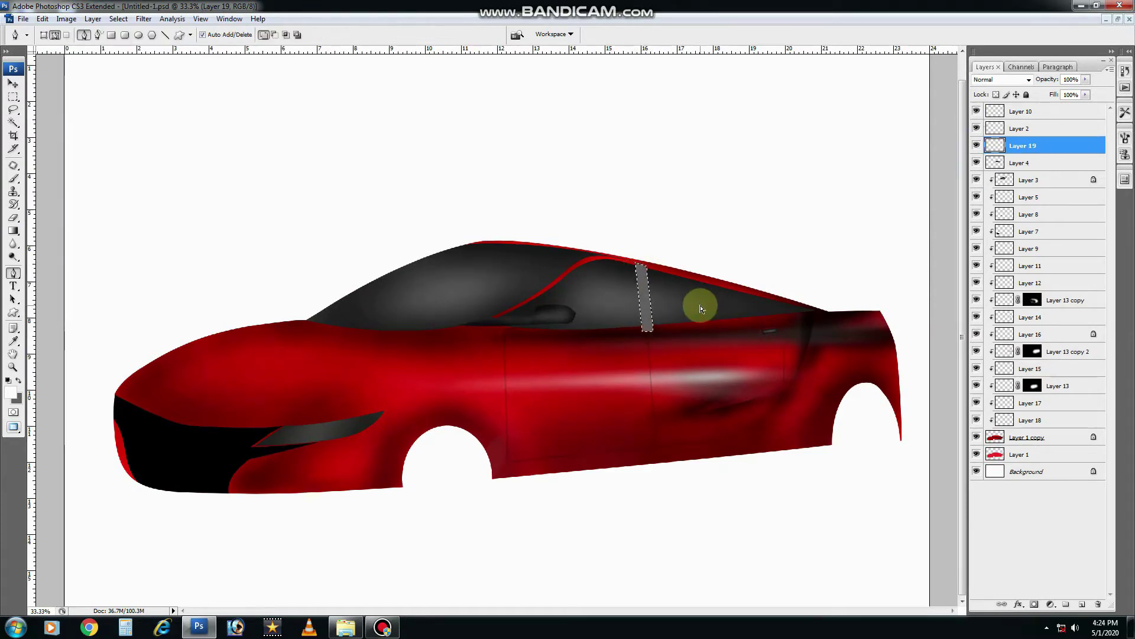
# Lock the pillar layer's transparency and burn the pillar darker.
pyautogui.hotkey('ctrl', 'shift', 'alt', 'n')
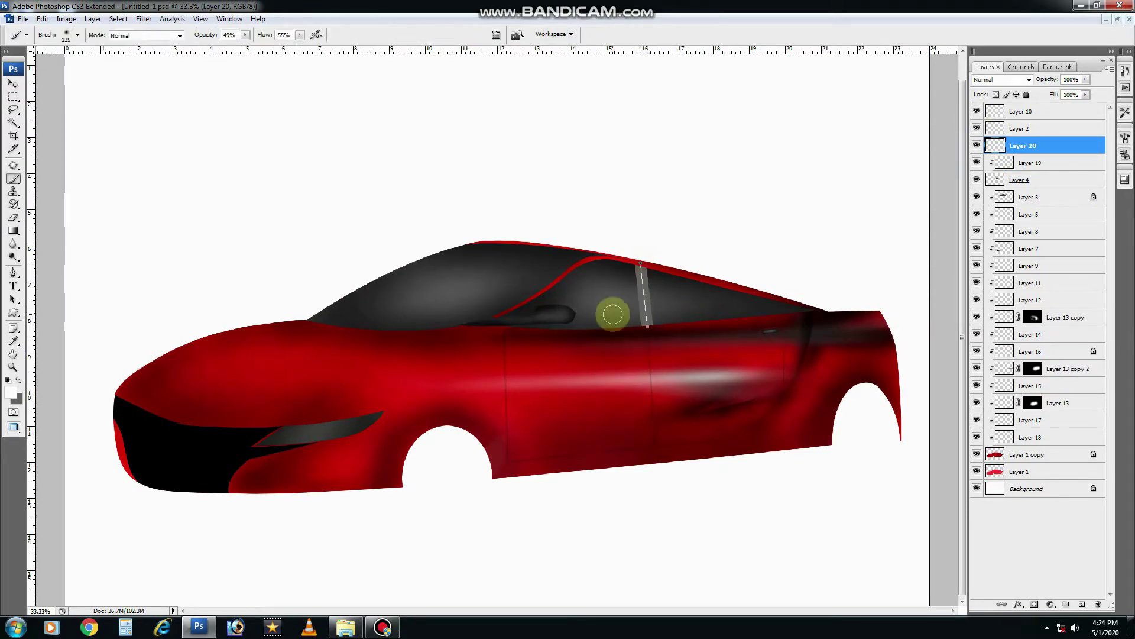
pyautogui.press('d')
pyautogui.hotkey('ctrl', '+')
pyautogui.hotkey('ctrl', '+')
pyautogui.hotkey('alt', '[')
pyautogui.press('/')
pyautogui.press('o')
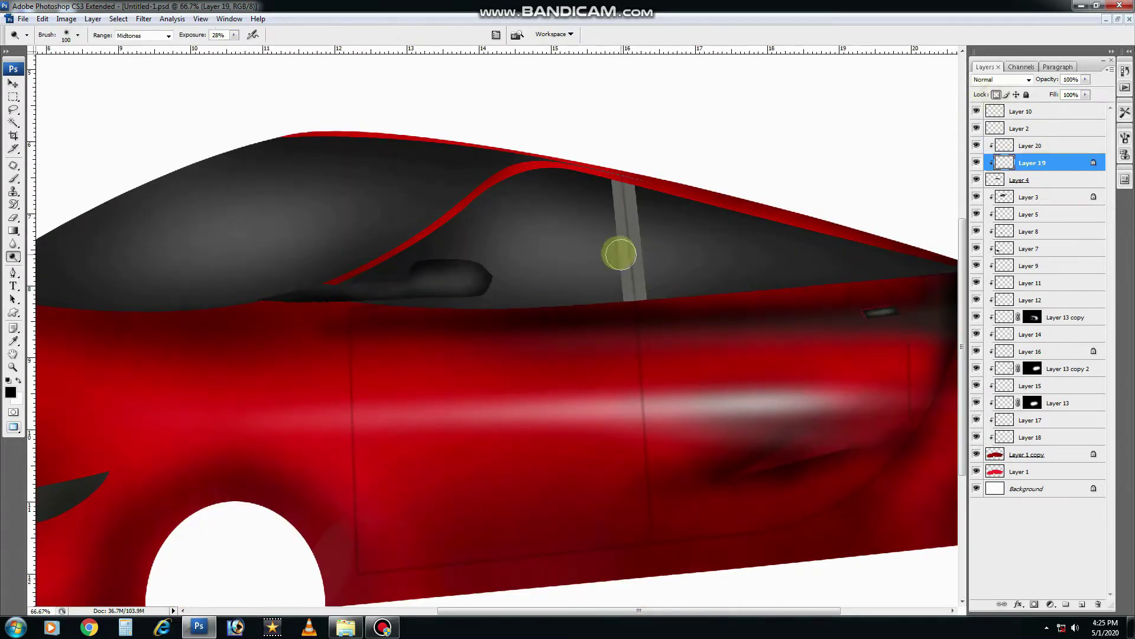
pyautogui.moveTo(621, 254)
pyautogui.mouseDown()
pyautogui.moveTo(649, 279)
pyautogui.moveTo(802, 312)
pyautogui.mouseUp()
# Duplicate the pillar layer and give it a yellowish Color Overlay effect.
pyautogui.hotkey('alt', ']')
pyautogui.hotkey('ctrl', 'j')
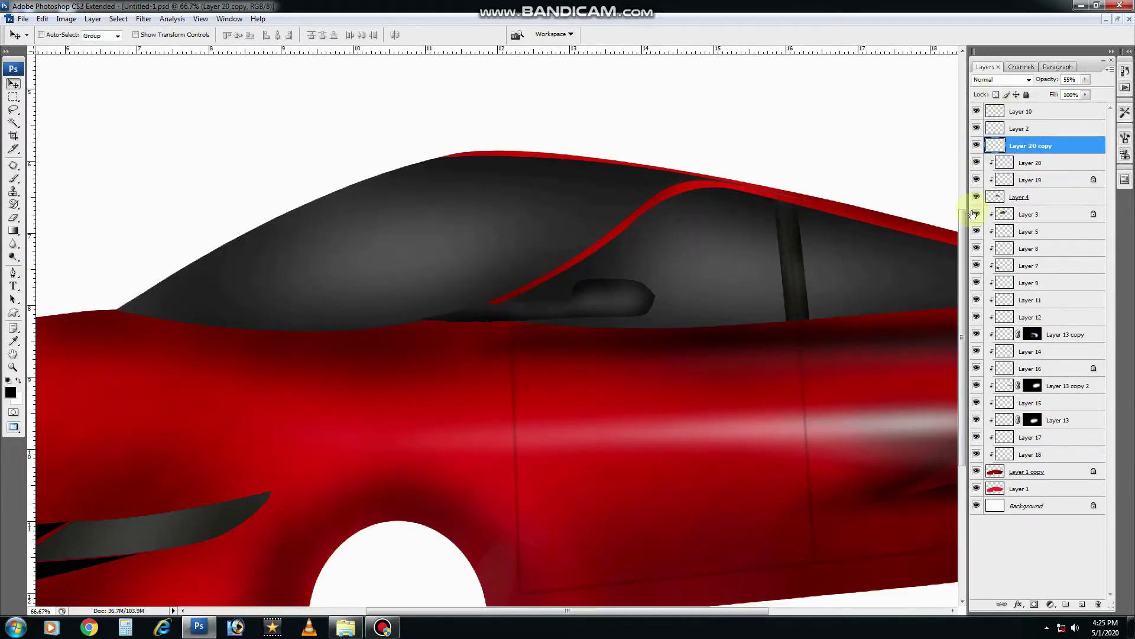
pyautogui.doubleClick(1077, 146)
pyautogui.click(857, 464)
pyautogui.click(1054, 351)
pyautogui.click(840, 474)
pyautogui.press('Return')
pyautogui.press('Return')
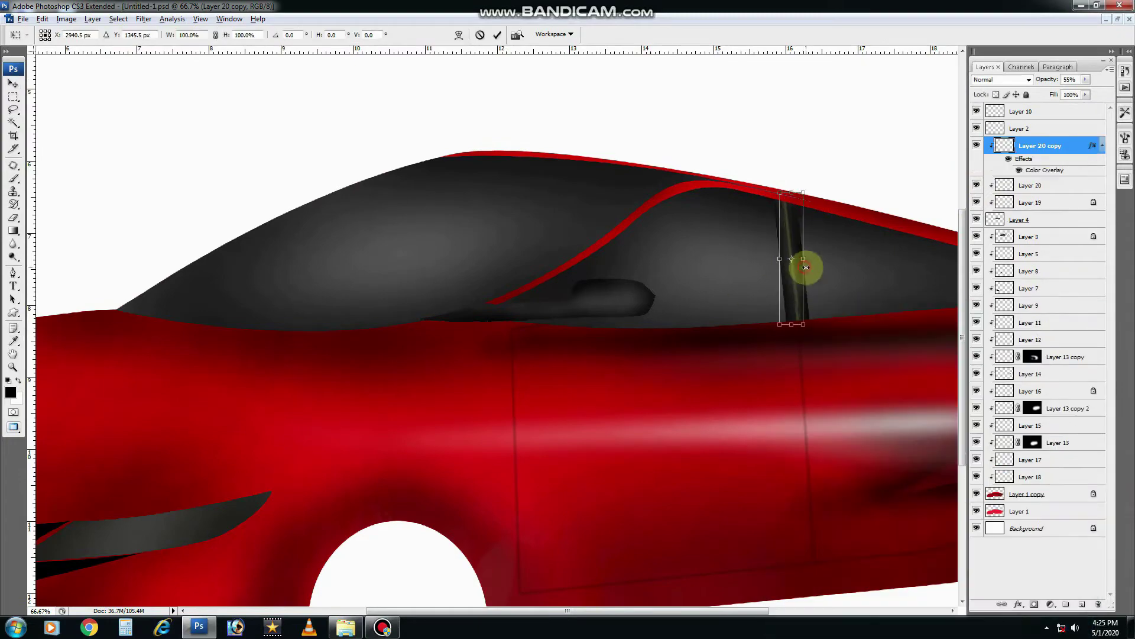
pyautogui.hotkey('ctrl', '[')
# Copy the pillar and Free Transform it narrower into the rear window.
pyautogui.press('v')
pyautogui.hotkey('ctrl', '+')
pyautogui.hotkey('alt', '[')
pyautogui.hotkey('ctrl', 'j')
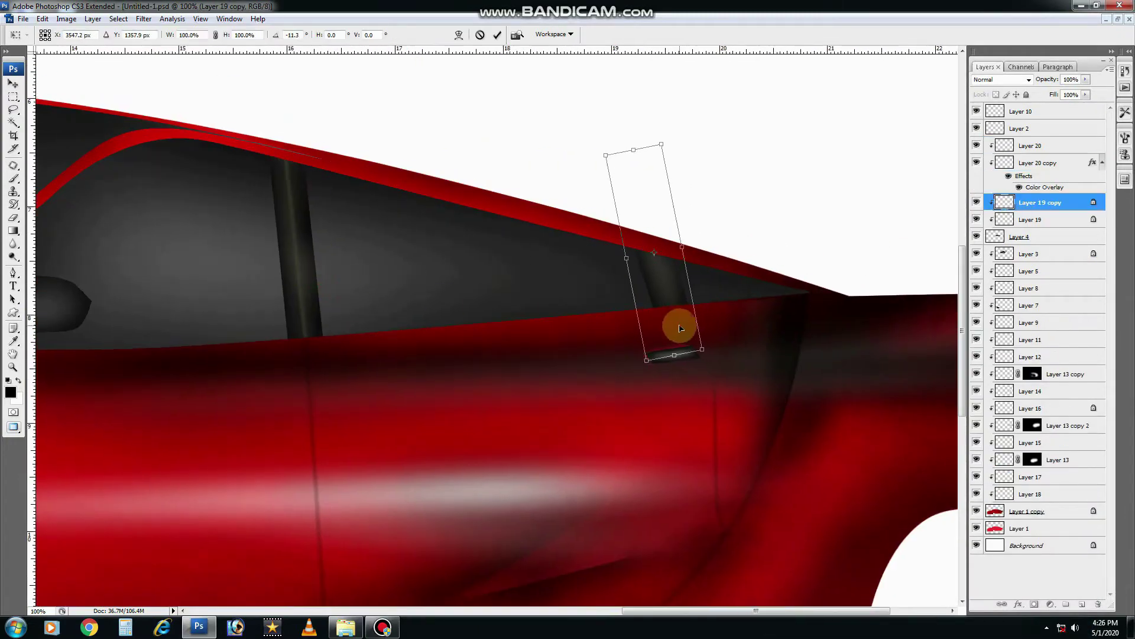
pyautogui.hotkey('alt', ']')
pyautogui.hotkey('alt', ']')
pyautogui.hotkey('ctrl', 'j')
pyautogui.hotkey('ctrl', 't')
pyautogui.press('Return')
pyautogui.press('5')
pyautogui.press('5')
pyautogui.hotkey('ctrl', 't')
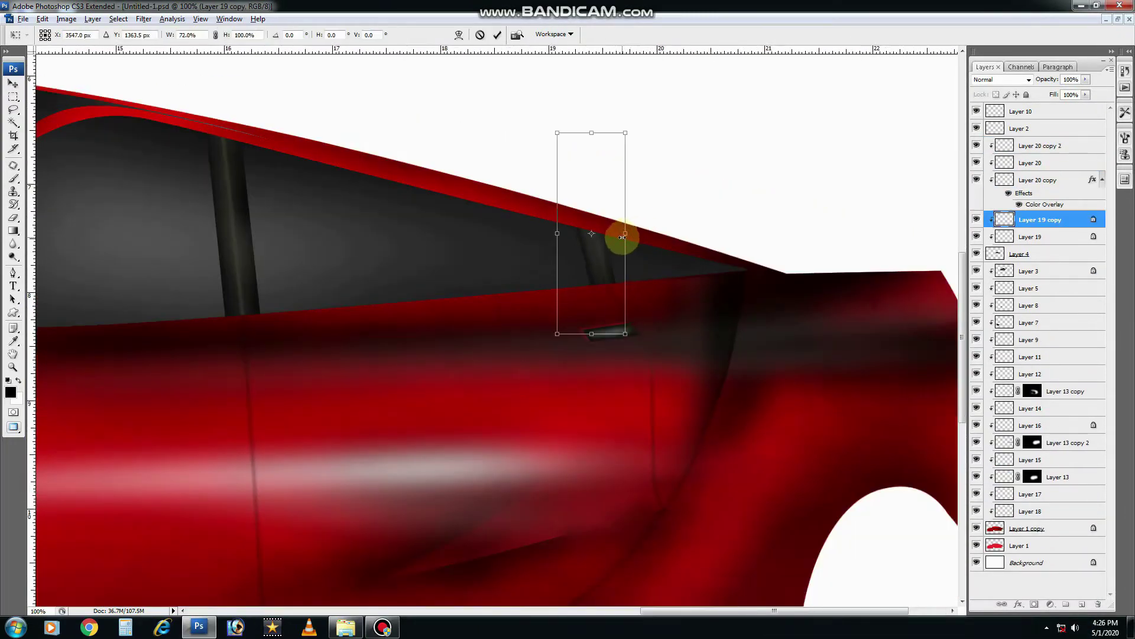
# Zoom out to full-screen view of the car and target the Layer 1 copy body layer.
pyautogui.press('Return')
pyautogui.hotkey('ctrl', '-')
pyautogui.hotkey('ctrl', '-')
pyautogui.hotkey('ctrl', '-')
pyautogui.press('f')
pyautogui.keyDown('ctrl'); pyautogui.click(545, 424); pyautogui.keyUp('ctrl')
# Pen-draw the headlight shape on a new clipped layer and fill it grey.
pyautogui.hscroll(-6, 545, 424)
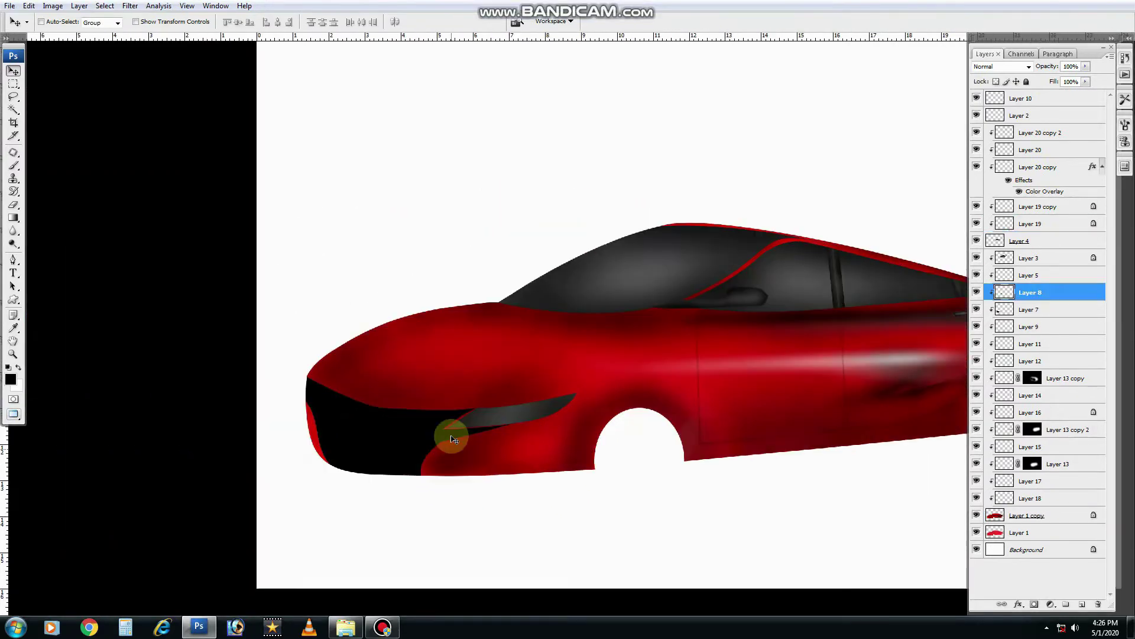
pyautogui.hotkey('ctrl', 'alt', 'shift', 'n')
pyautogui.press('p')
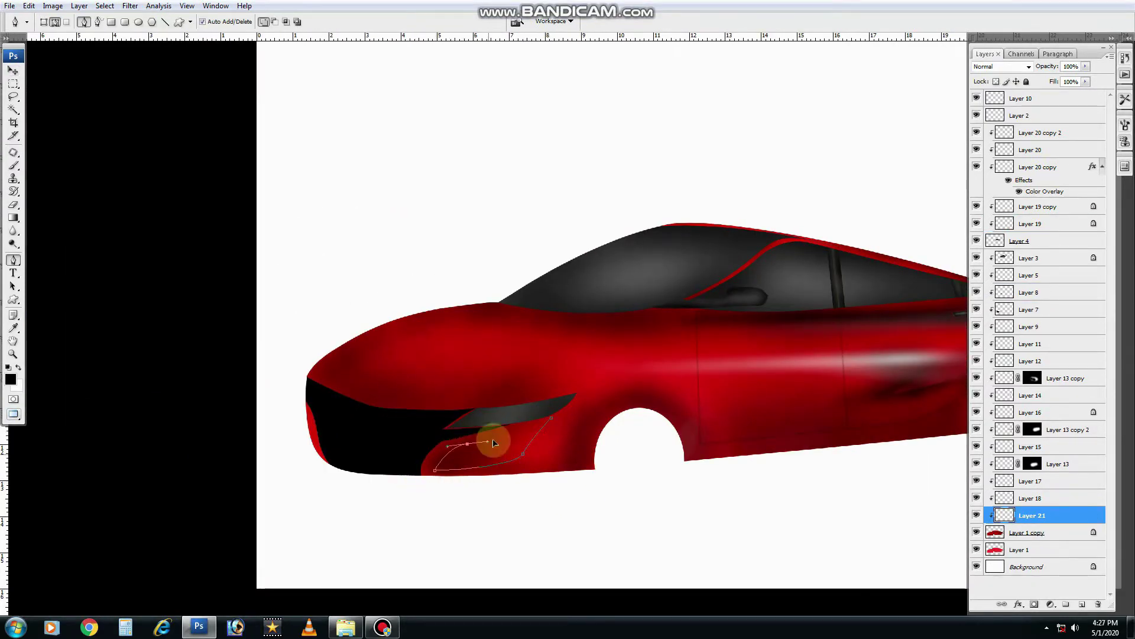
pyautogui.hotkey('ctrl', 'shift', 'alt', 'n')
pyautogui.hotkey('alt', 'BackSpace')
pyautogui.hotkey('ctrl', 'd')
pyautogui.press('/')
pyautogui.press('o')
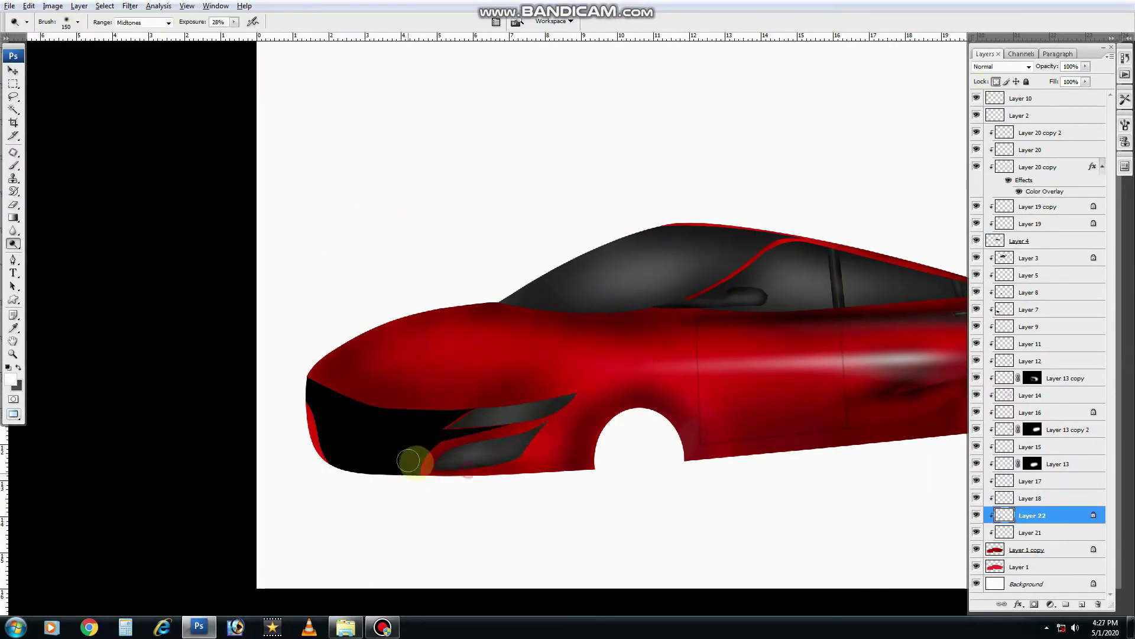
# Select the front intake's layer, recolour it dark grey and burn deeper shadows into it.
pyautogui.keyDown('ctrl'); pyautogui.rightClick(390, 429); pyautogui.keyUp('ctrl')
pyautogui.click(412, 436)
pyautogui.hotkey('shift', 'g')
pyautogui.press('x')
pyautogui.press('o')
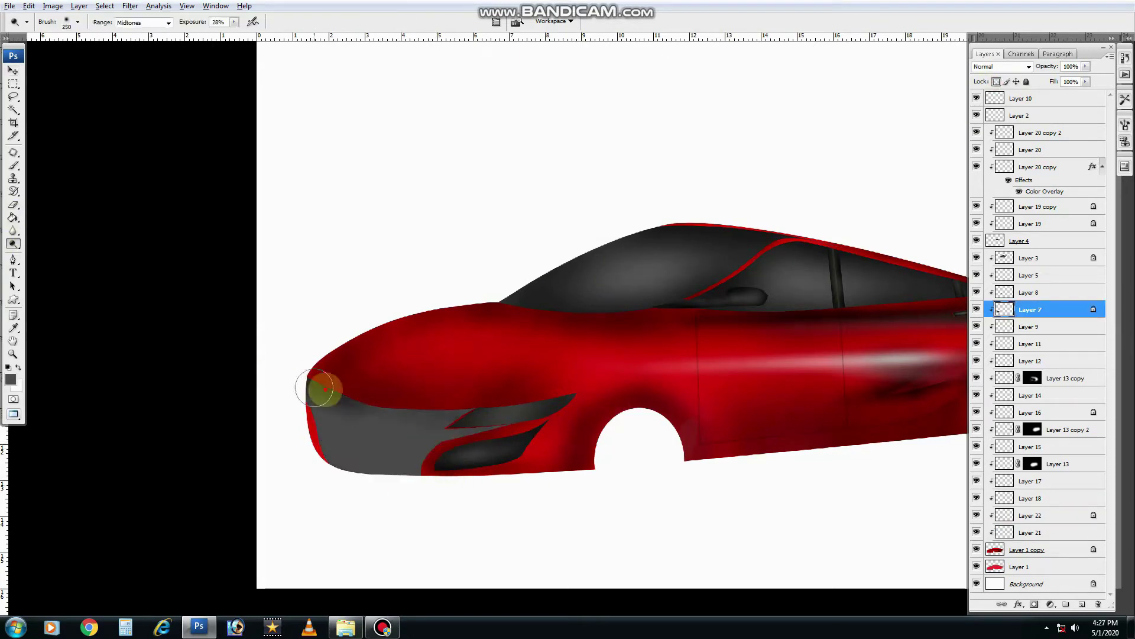
pyautogui.moveTo(320, 389)
pyautogui.mouseDown()
pyautogui.moveTo(381, 471)
pyautogui.moveTo(331, 414)
pyautogui.mouseUp()
# Reshape the front intake with Free Transform, using Distort and then Warp.
pyautogui.hscroll(2, 320, 408)
pyautogui.hotkey('ctrl', 't')
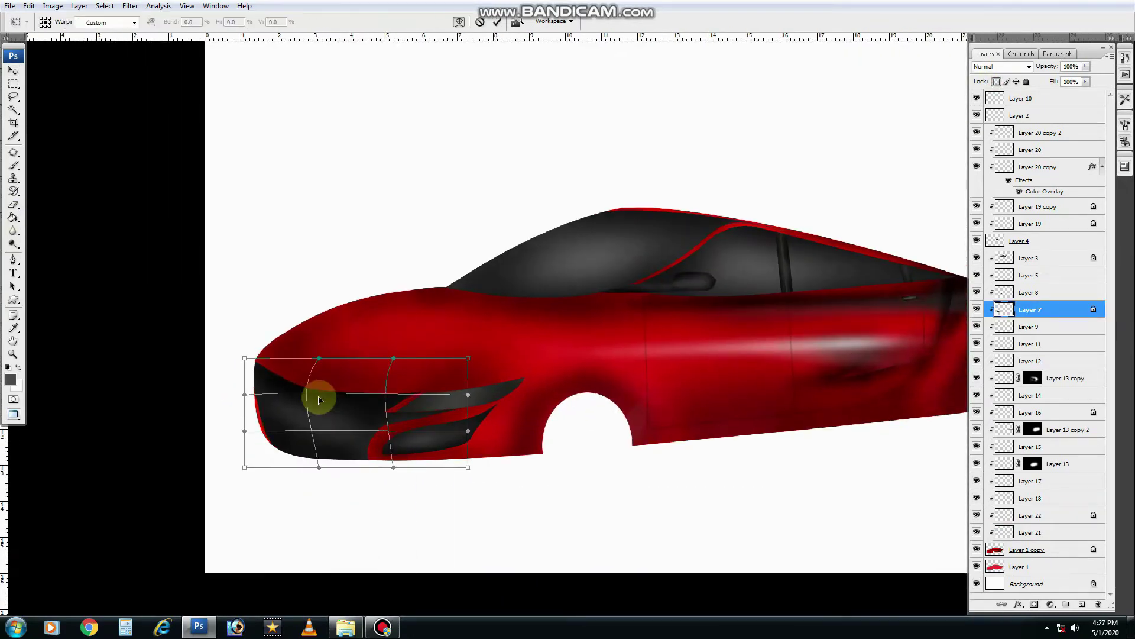
pyautogui.hscroll(1, 320, 400)
pyautogui.rightClick(320, 400)
pyautogui.click(307, 488)
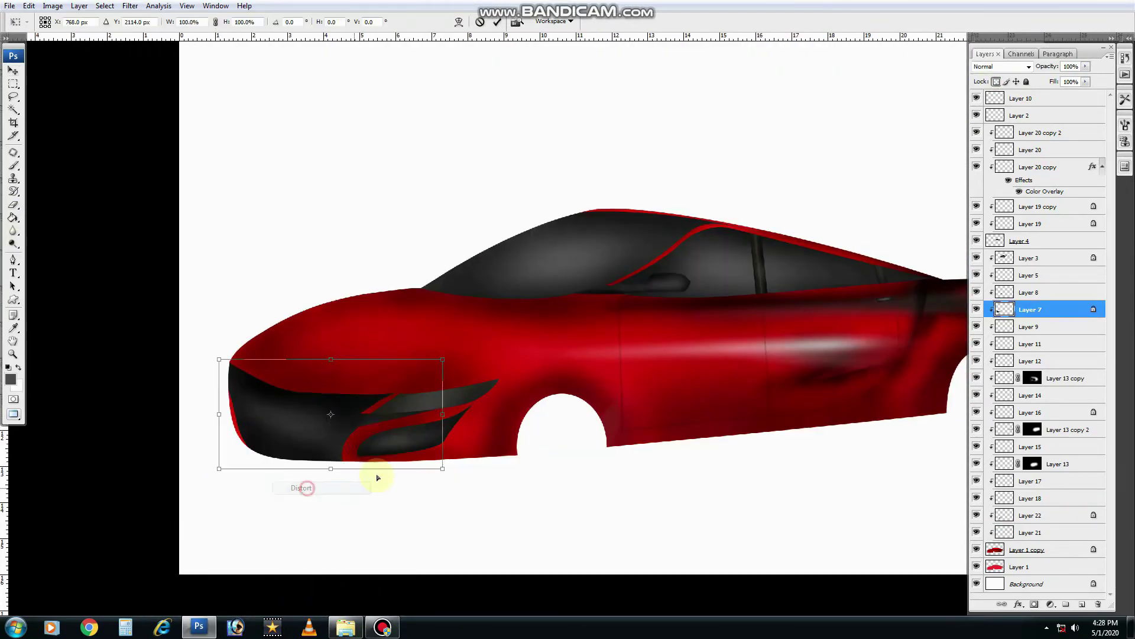
pyautogui.rightClick(246, 411)
pyautogui.click(260, 524)
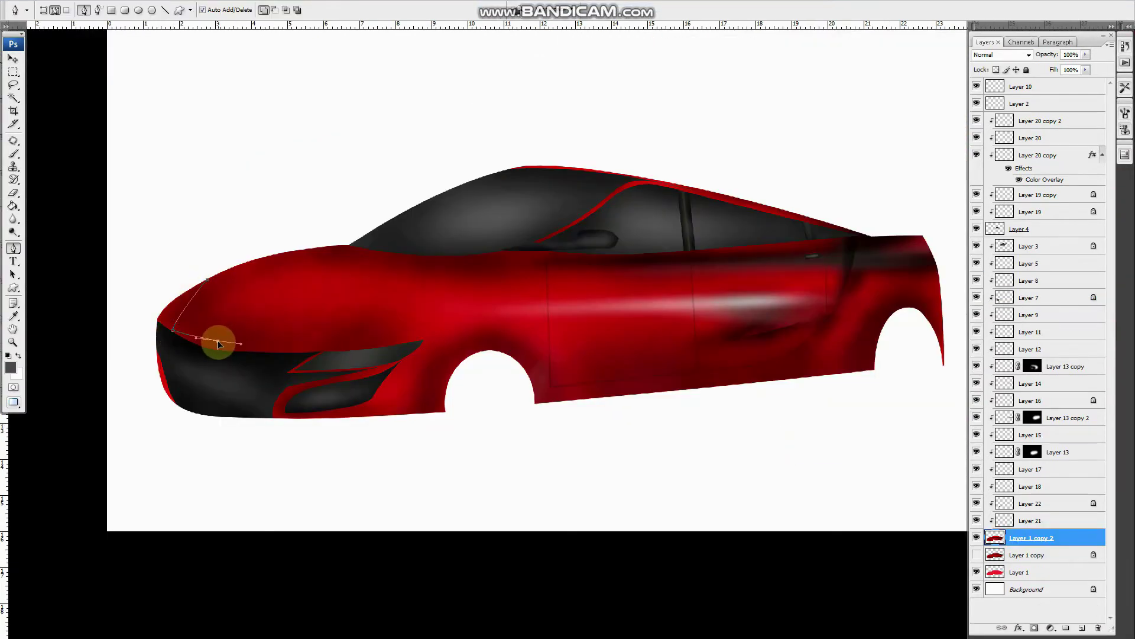
pyautogui.hscroll(2, 348, 353)
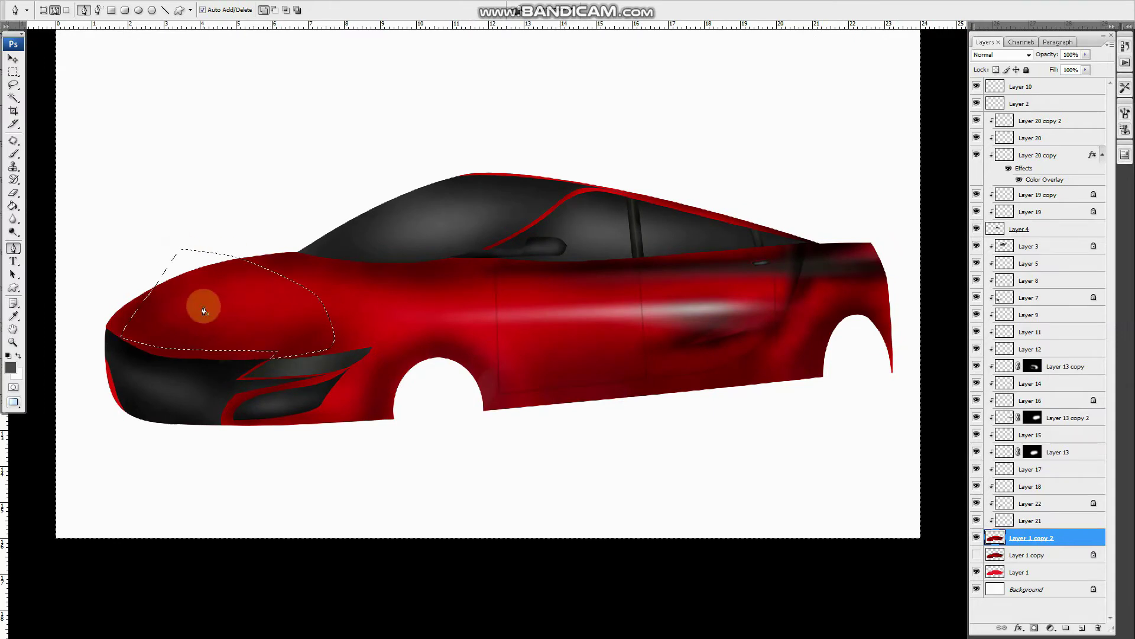
# Burn the lower hood darker.
pyautogui.press('o')
pyautogui.moveTo(144, 342); pyautogui.dragTo(249, 347)
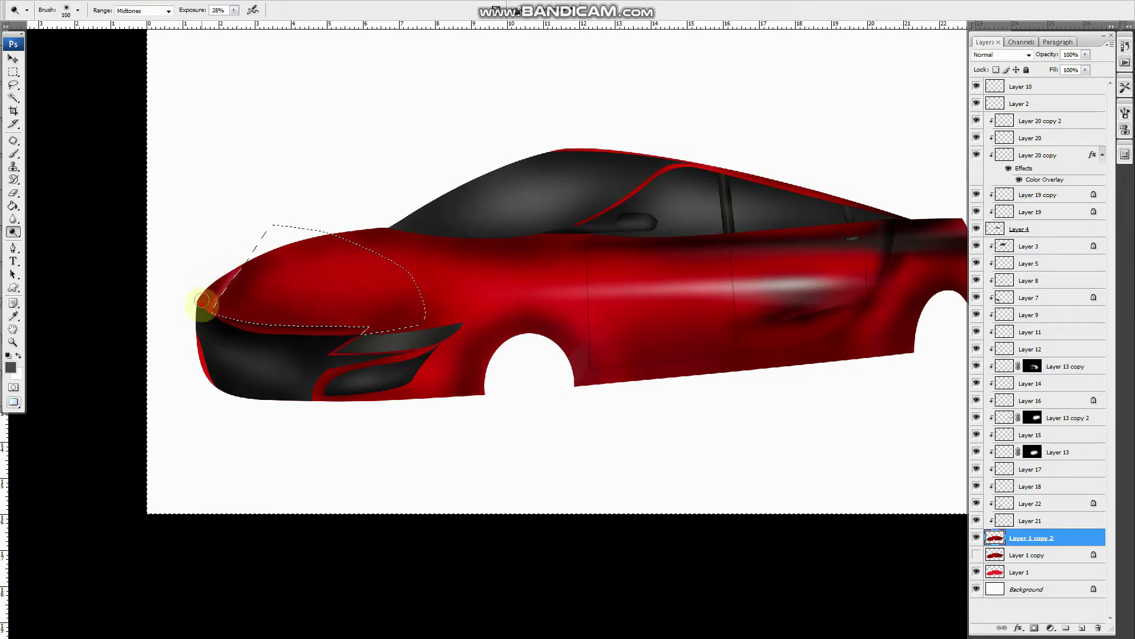
pyautogui.scroll(1, 201, 302)
pyautogui.scroll(1, 223, 241)
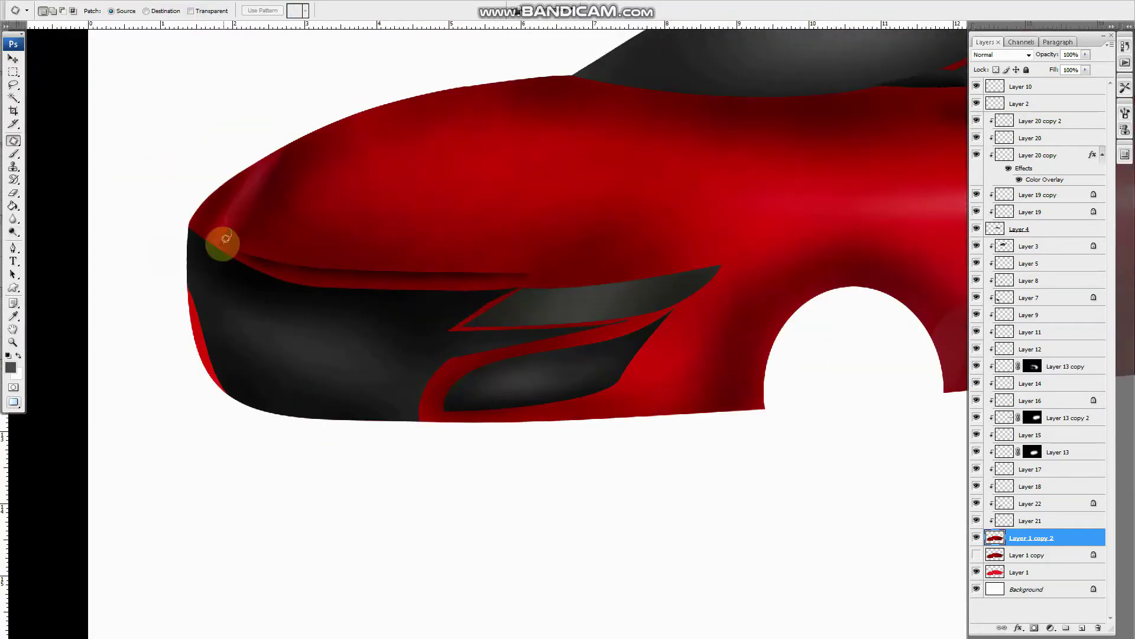
pyautogui.scroll(-1, 182, 312)
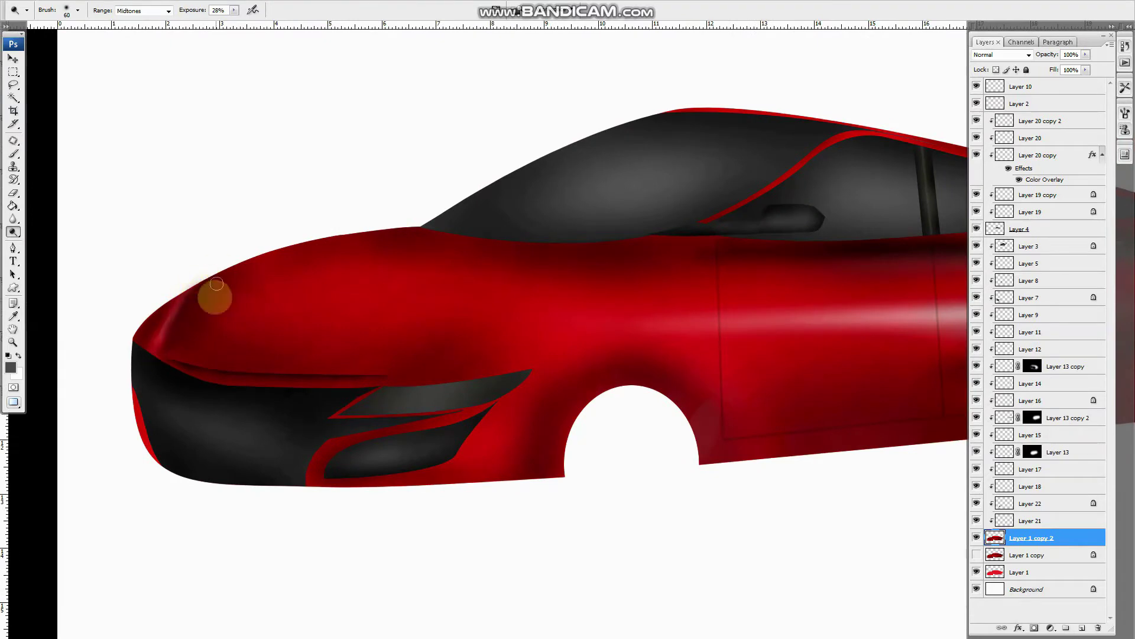
# Add a clipped highlight layer and paint a white spot on the hood.
pyautogui.hotkey('ctrl', 'shift', 'alt', 'n')
pyautogui.press('b')
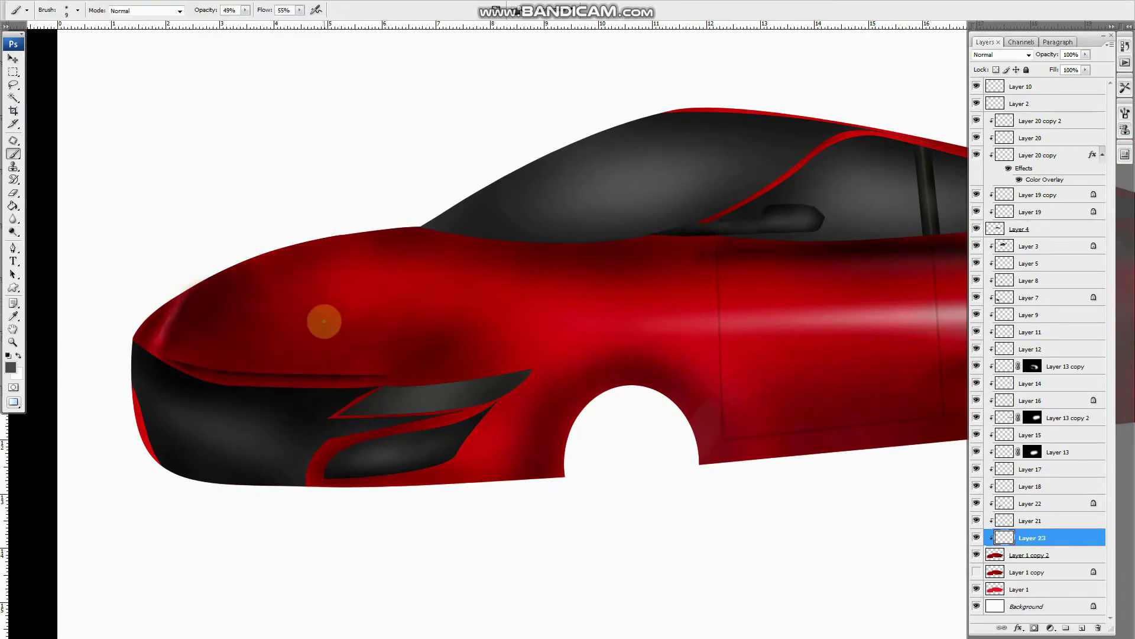
pyautogui.hotkey('ctrl', 'z')
pyautogui.press('o')
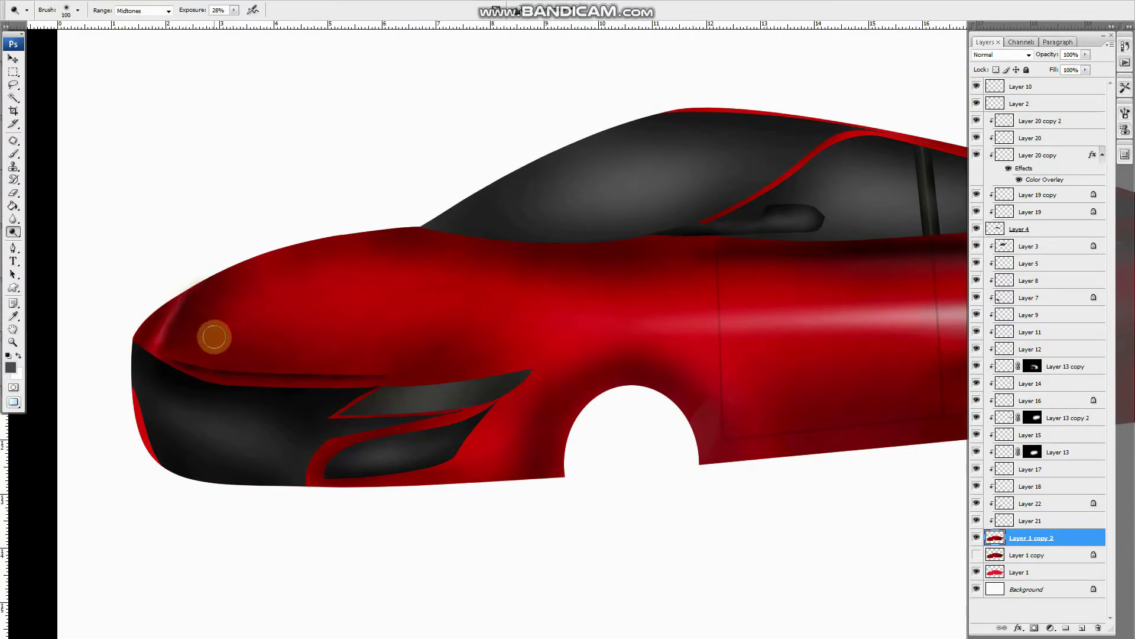
pyautogui.hotkey('ctrl', 'z')
pyautogui.press('b')
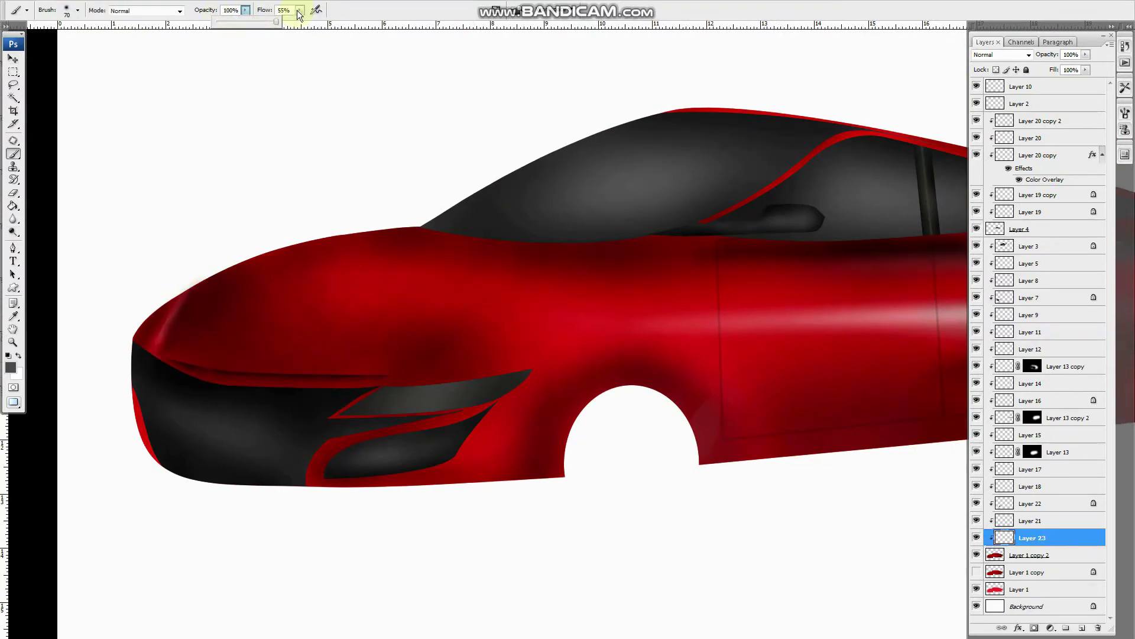
pyautogui.press('x')
pyautogui.click(329, 309)
# Stretch the white spot into a streak at 55% opacity and rotate it diagonally across the hood.
pyautogui.hotkey('ctrl', 'f')
pyautogui.hotkey('ctrl', '-')
pyautogui.press('5')
pyautogui.press('5')
pyautogui.hotkey('ctrl', 't')
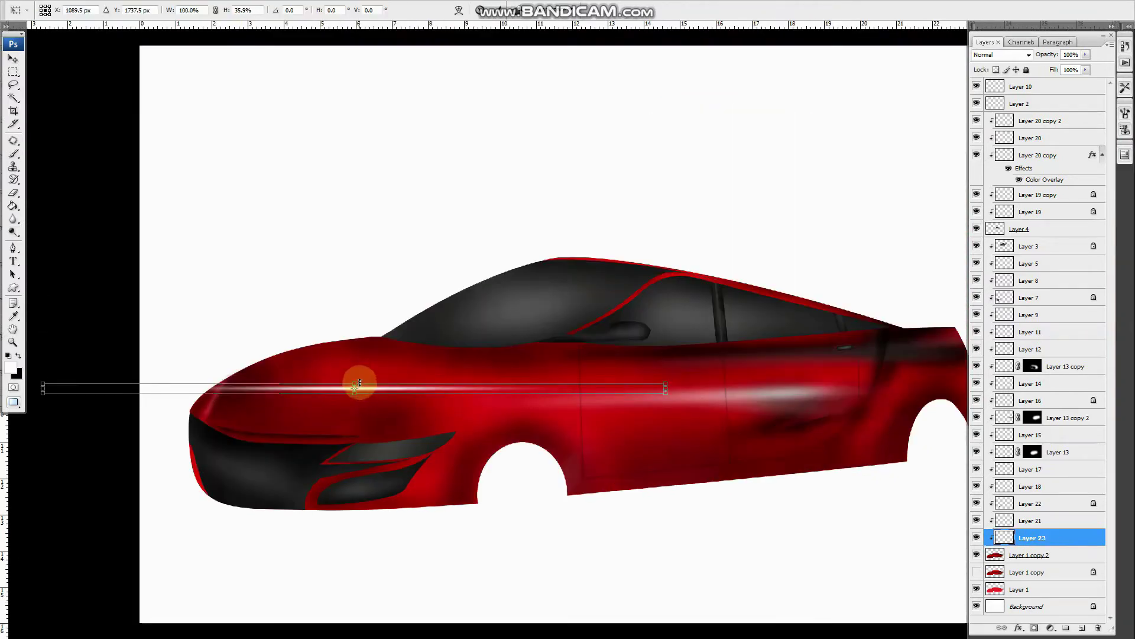
pyautogui.moveTo(342, 337); pyautogui.dragTo(494, 431)
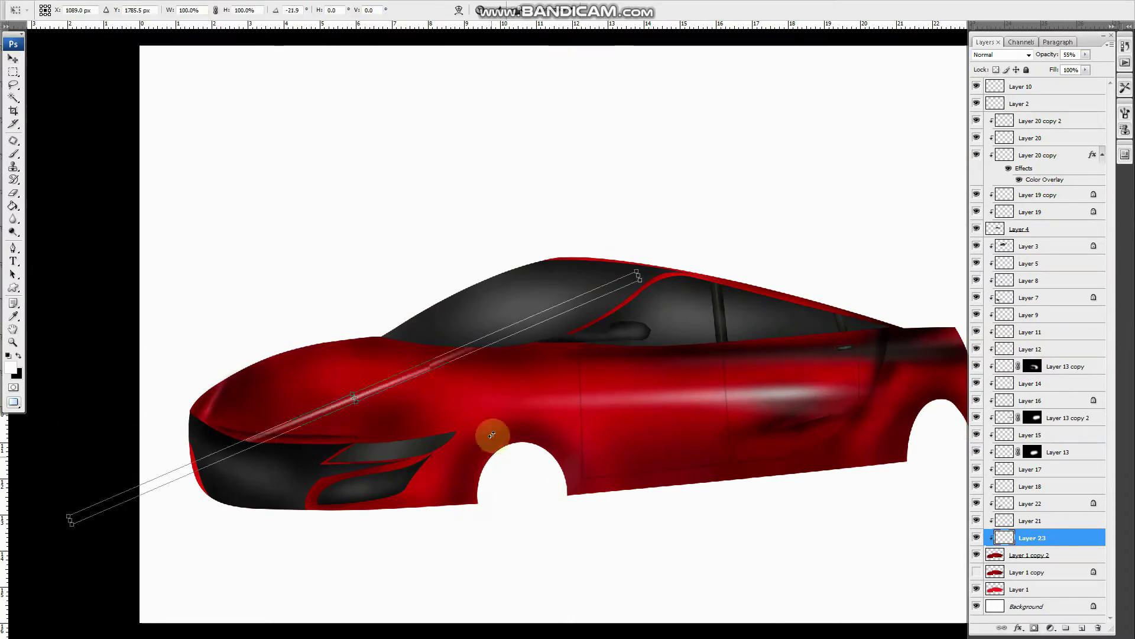
pyautogui.press('Return')
pyautogui.press('v')
# Warp the highlight streak so it curves along the hood's shape.
pyautogui.hotkey('ctrl', 't')
pyautogui.moveTo(304, 392)
pyautogui.mouseDown()
pyautogui.moveTo(244, 553)
pyautogui.moveTo(659, 305)
pyautogui.moveTo(310, 393)
pyautogui.moveTo(979, 431)
pyautogui.mouseUp()
pyautogui.hotkey('ctrl', '-')
pyautogui.moveTo(874, 393)
pyautogui.mouseDown()
pyautogui.moveTo(266, 432)
pyautogui.moveTo(290, 414)
pyautogui.mouseUp()
pyautogui.press('Return')
pyautogui.hotkey('ctrl', '+')
# Mask the highlight so only parts show, then pick the headlight layer for copying.
pyautogui.press('b')
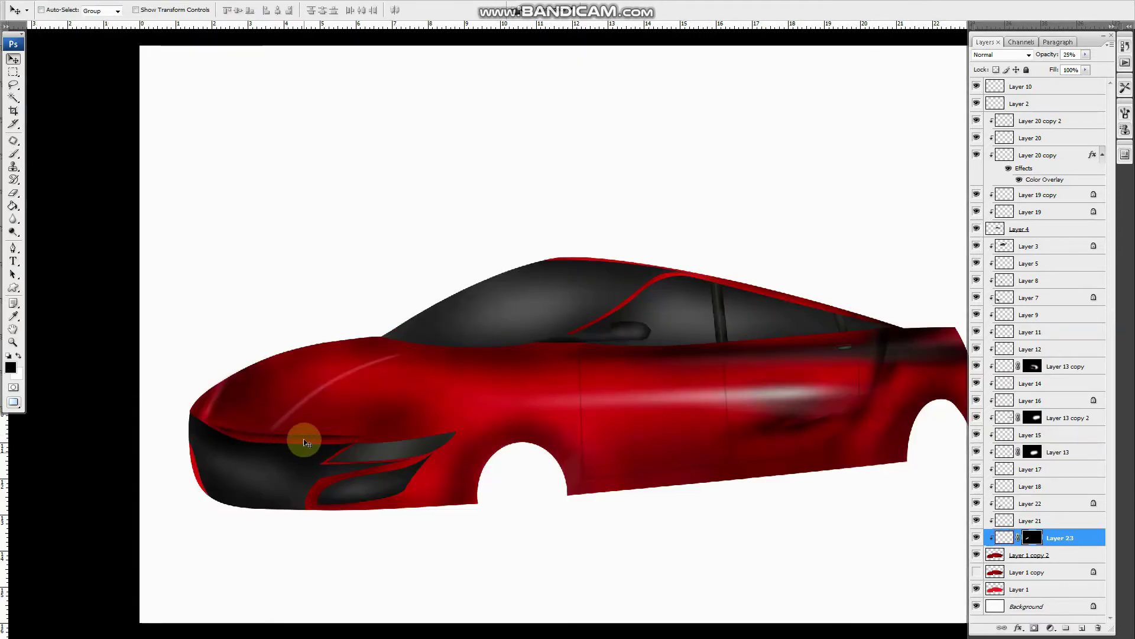
pyautogui.hotkey('ctrl', '-')
pyautogui.hotkey('ctrl', '+')
pyautogui.press('x')
pyautogui.press('v')
pyautogui.keyDown('ctrl'); pyautogui.click(289, 356); pyautogui.keyUp('ctrl')
# Add a grey-filled overlay layer over the headlight at 20% opacity.
pyautogui.hotkey('ctrl', '+')
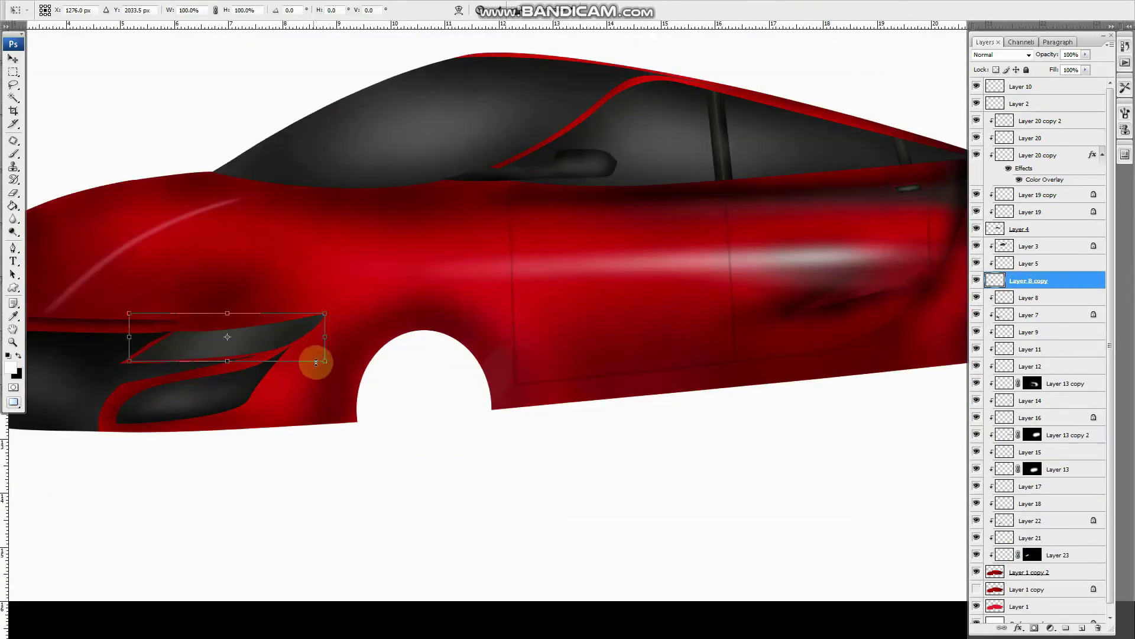
pyautogui.hotkey('ctrl', 'shift', 'alt', 'n')
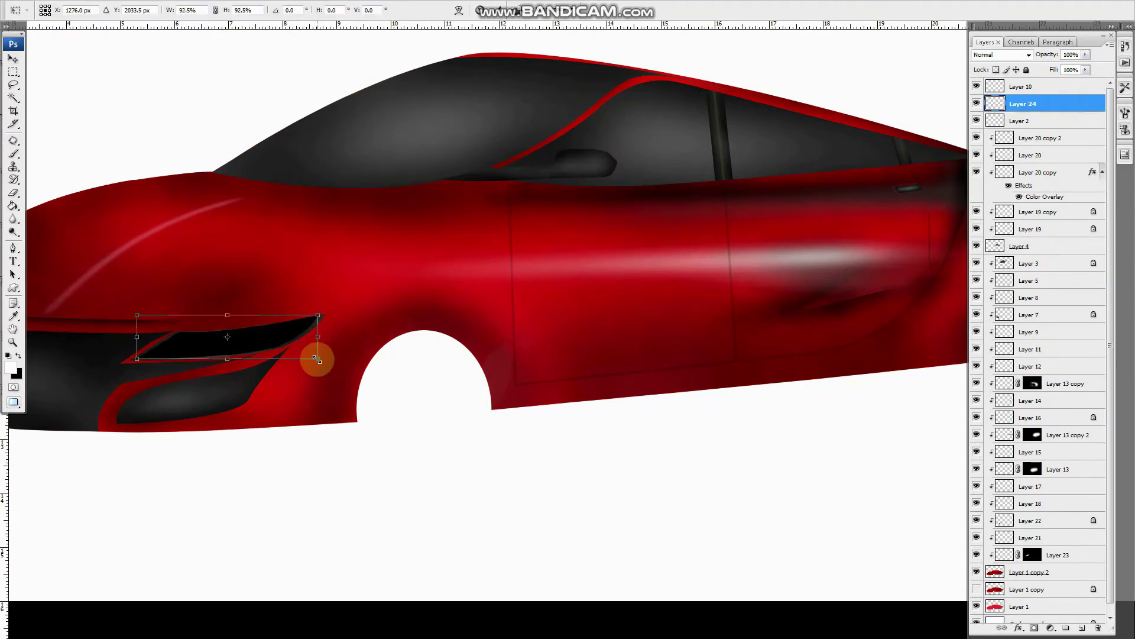
pyautogui.click(10, 367)
pyautogui.click(798, 532)
pyautogui.press('Return')
pyautogui.hotkey('alt', 'BackSpace')
pyautogui.hotkey('ctrl', 'd')
pyautogui.press('2')
# Try a warp transform on the grey overlay, cancel it, and hide the overlay.
pyautogui.hotkey('ctrl', 't')
pyautogui.rightClick(414, 299)
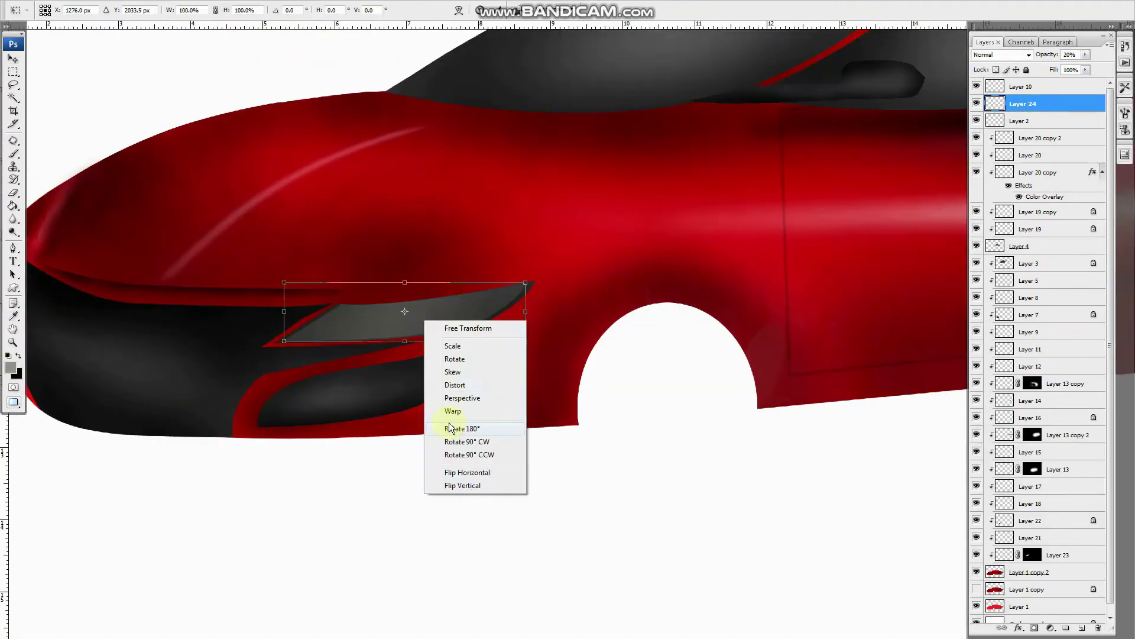
pyautogui.press('Escape')
pyautogui.hotkey('ctrl', 't')
pyautogui.press('Escape')
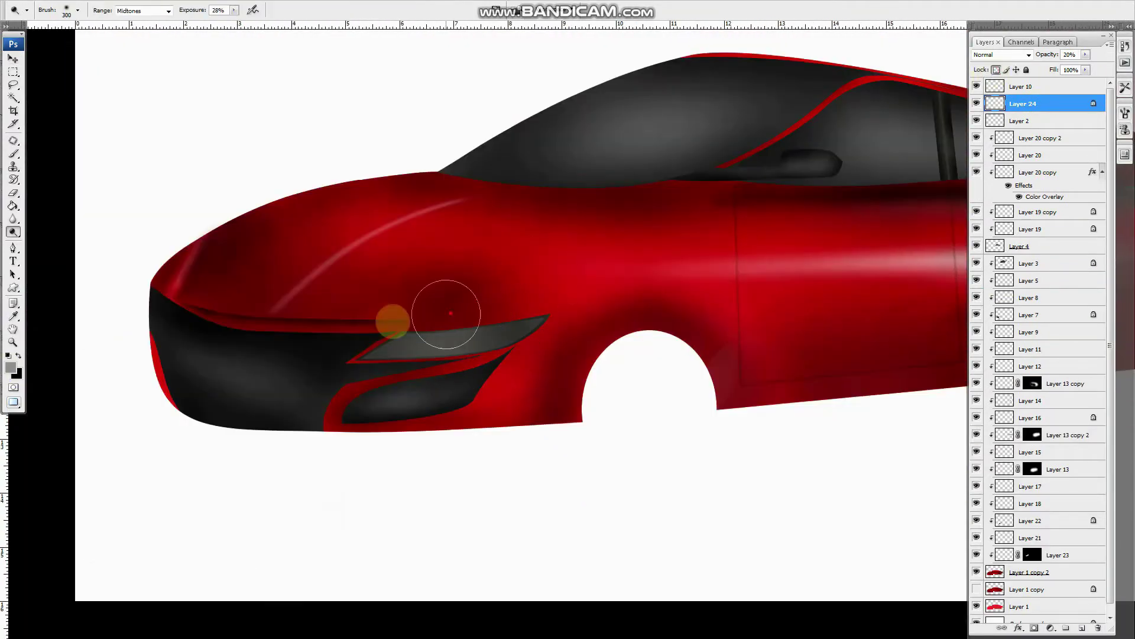
pyautogui.click(976, 103)
# Burn a row of soft spots along the headlight on its layer.
pyautogui.keyDown('ctrl'); pyautogui.click(483, 340); pyautogui.keyUp('ctrl')
pyautogui.press('o')
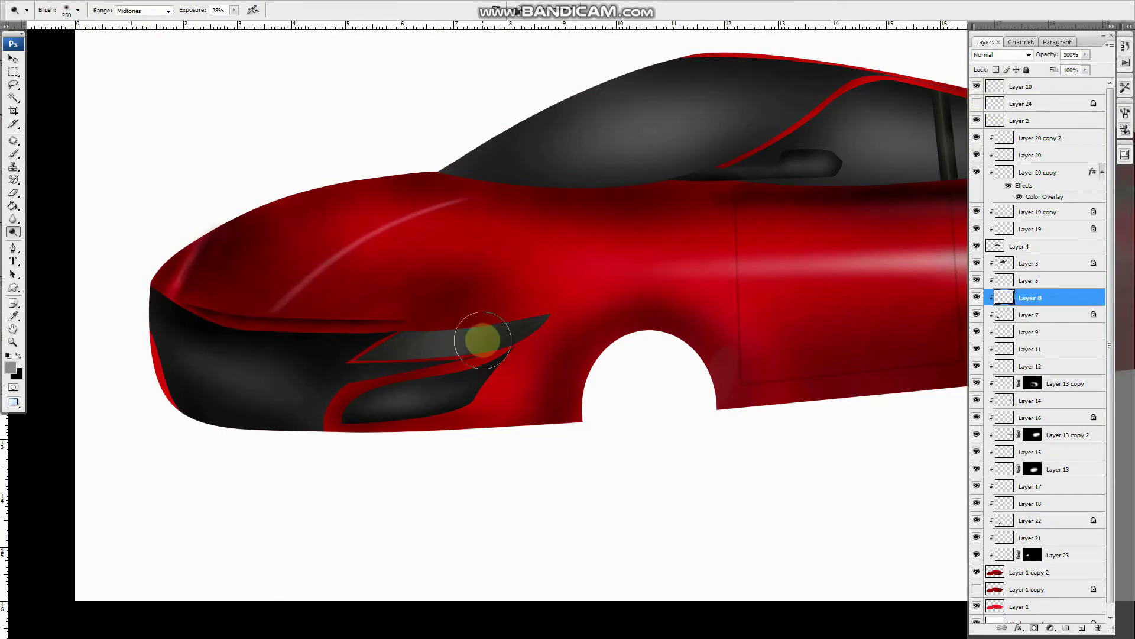
pyautogui.press('f')
pyautogui.press('f')
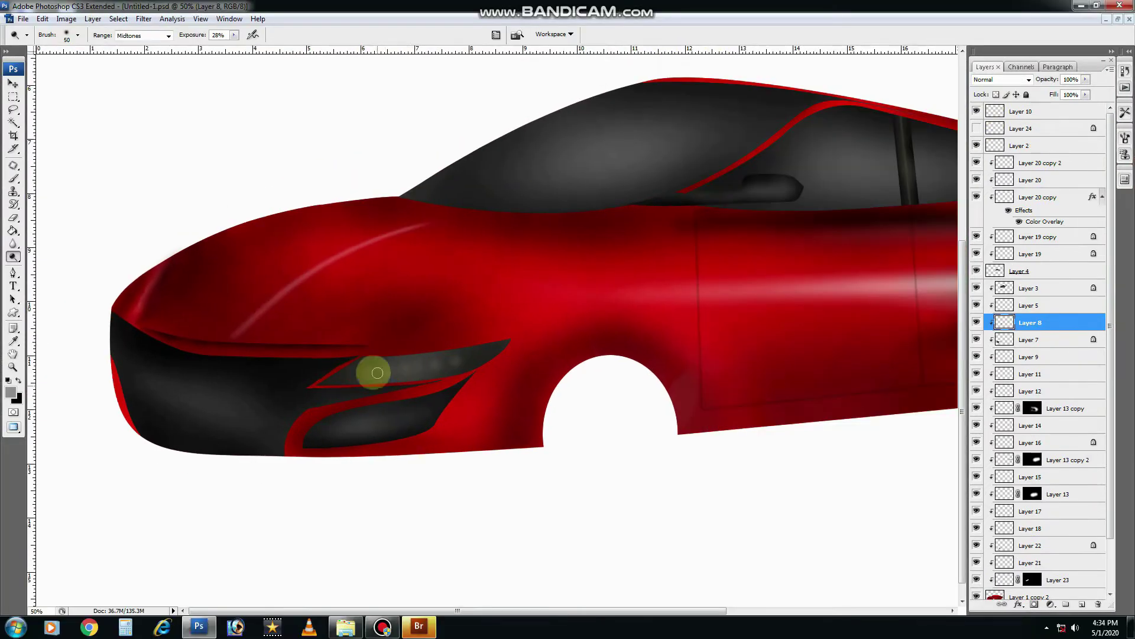
pyautogui.moveTo(452, 363); pyautogui.dragTo(405, 372)
# Lasso the headlight tip, fill it yellow and soften it with Gaussian Blur.
pyautogui.press('l')
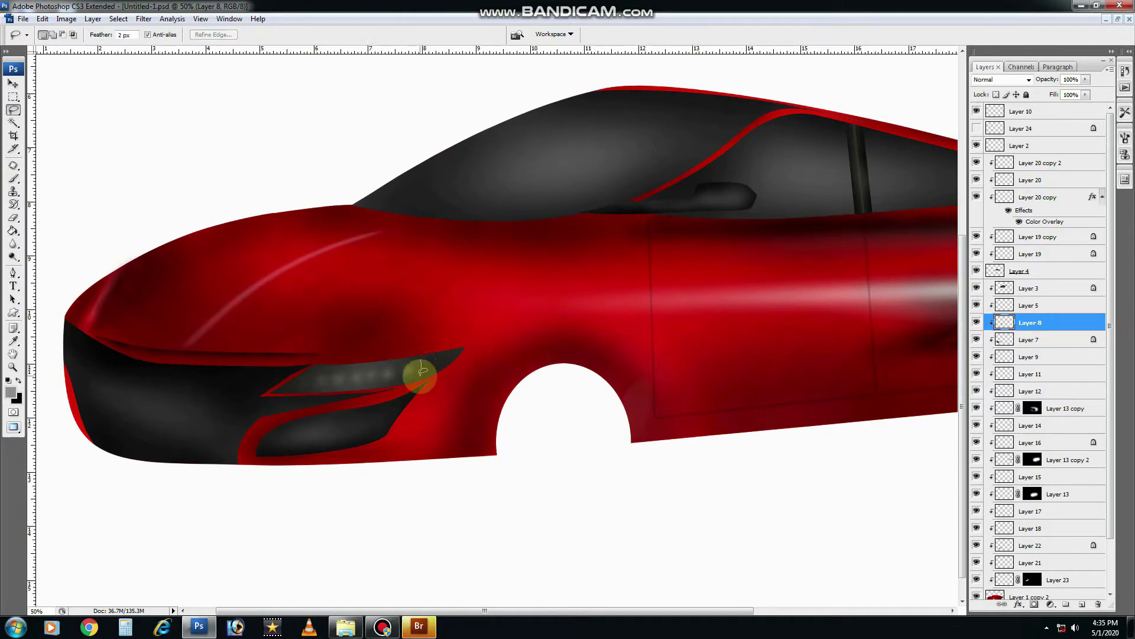
pyautogui.hotkey('ctrl', 'BackSpace')
pyautogui.hotkey('ctrl', 'd')
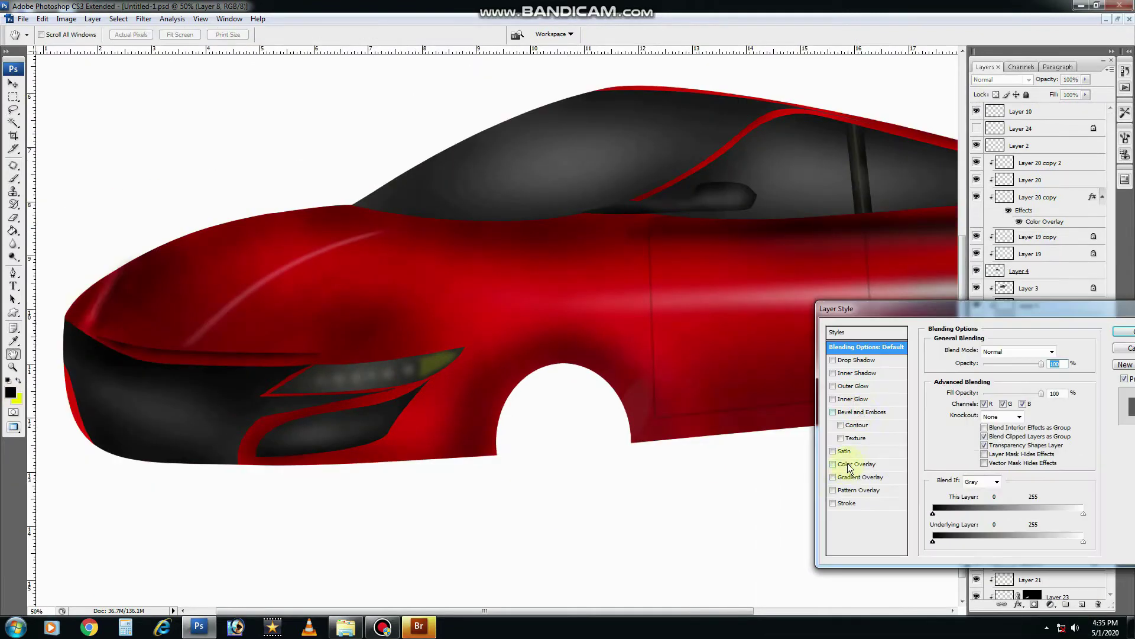
pyautogui.click(861, 412)
pyautogui.press('Return')
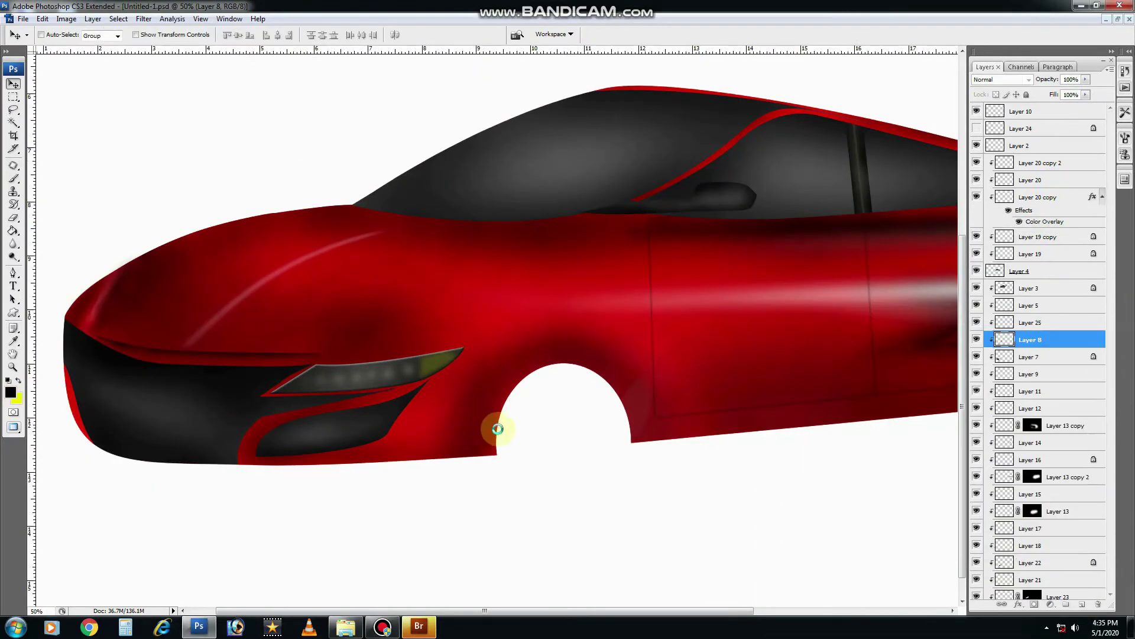
# Bring the car front into view in full-screen mode and select the front intake's layer.
pyautogui.moveTo(349, 440); pyautogui.dragTo(383, 442)
pyautogui.press('v')
pyautogui.press('f')
pyautogui.click(1044, 366)
# Draw the lower bumper panel as a Pen path, fill it grey on a new layer, and burn it near-black.
pyautogui.press('o')
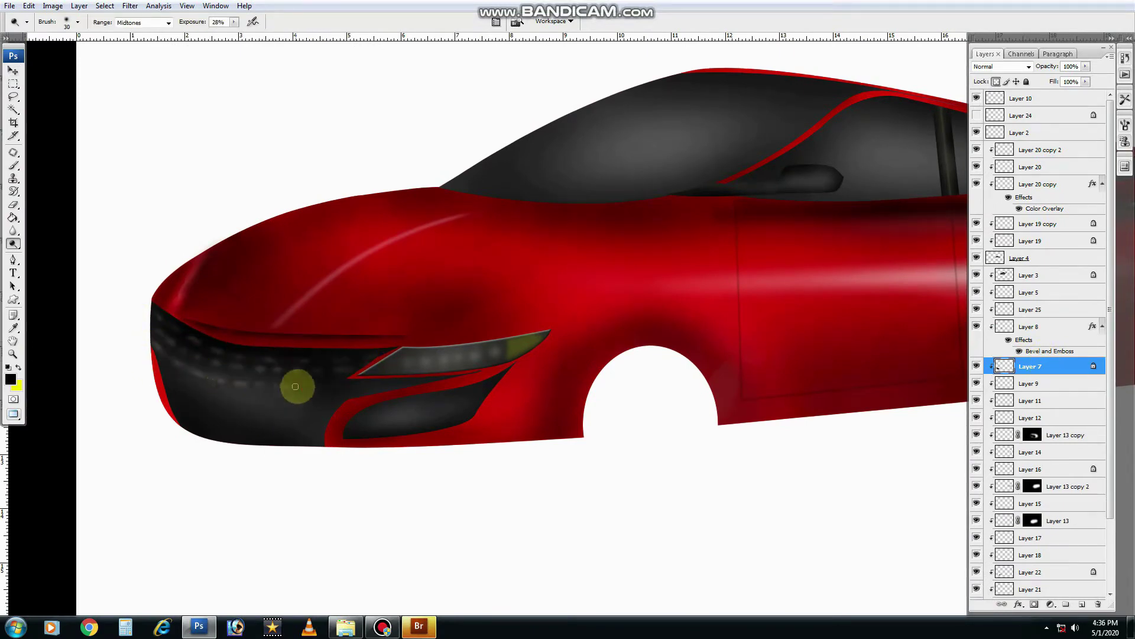
pyautogui.press('p')
pyautogui.hotkey('ctrl', 'shift', 'alt', 'n')
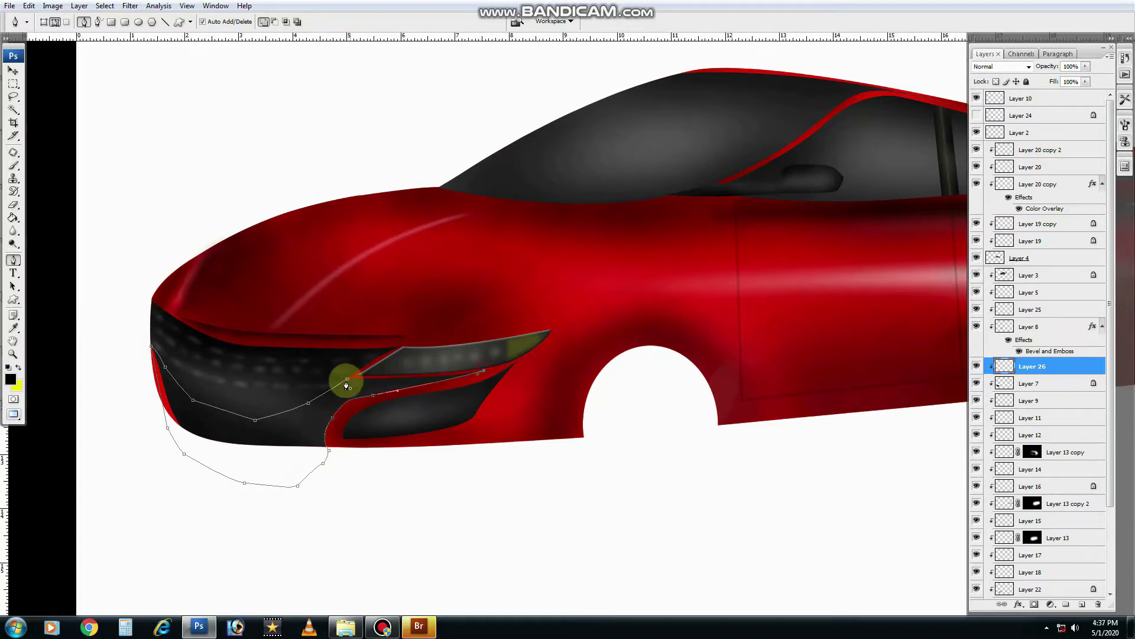
pyautogui.hotkey('ctrl', 'Return')
pyautogui.hotkey('ctrl', 'shift', 'alt', 'n')
pyautogui.hotkey('ctrl', 'BackSpace')
pyautogui.hotkey('ctrl', 'shift', 'u')
pyautogui.hotkey('ctrl', 'd')
pyautogui.press('o')
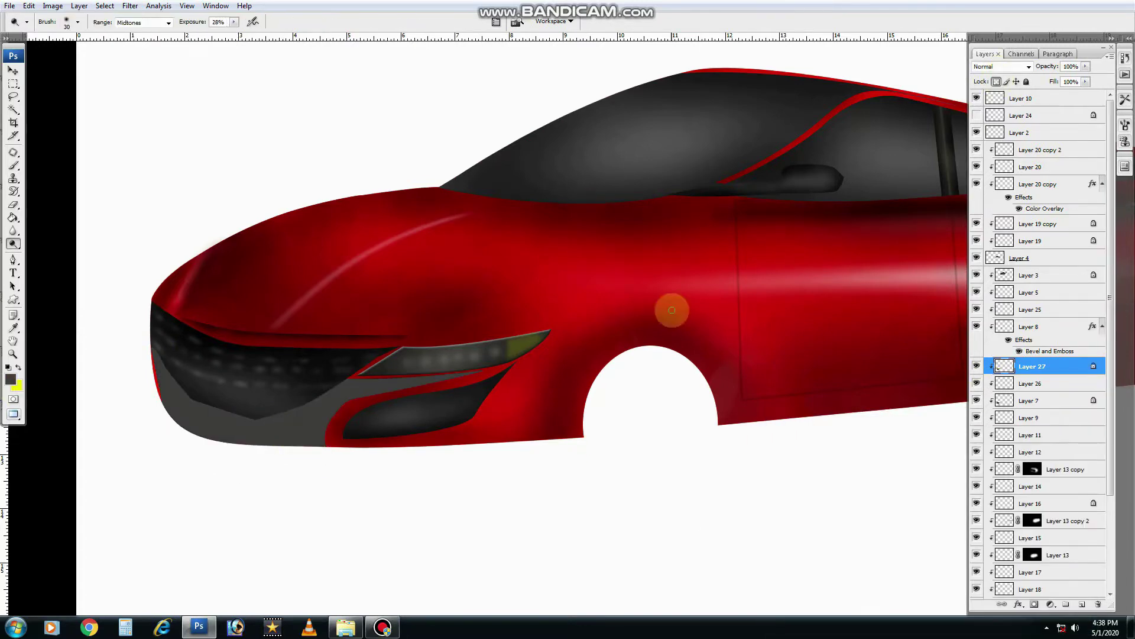
pyautogui.press(']')
pyautogui.press(']')
pyautogui.press(']')
pyautogui.moveTo(446, 373)
pyautogui.mouseDown()
pyautogui.moveTo(284, 432)
pyautogui.moveTo(165, 418)
pyautogui.moveTo(197, 417)
pyautogui.mouseUp()
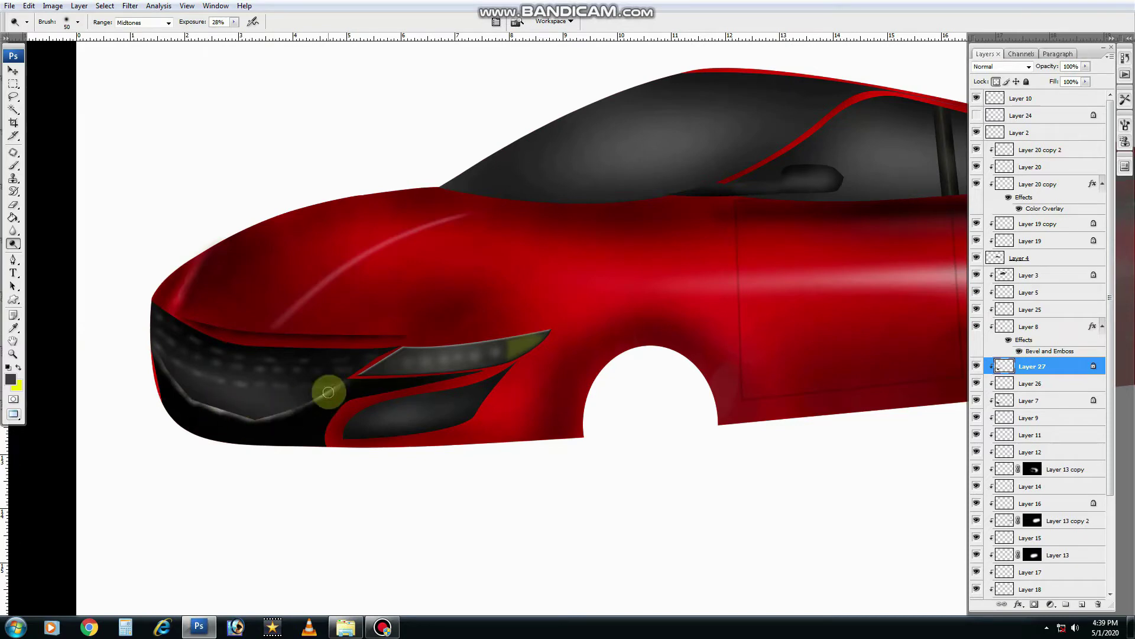
# Apply Bevel and Emboss to both the intake layer and the bumper panel.
pyautogui.doubleClick(1059, 400)
pyautogui.click(857, 410)
pyautogui.press('Return')
pyautogui.press('v')
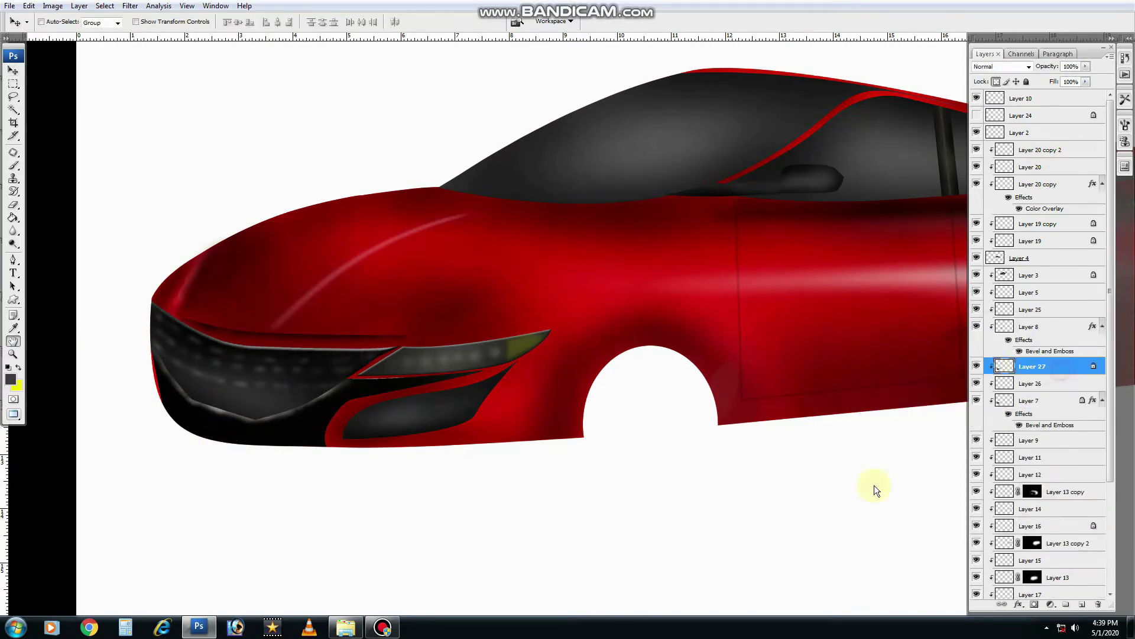
pyautogui.press('F2')
pyautogui.press('Return')
# Shrink the burn brush to 150 and set the bumper panel's opacity to 50%.
pyautogui.press('o')
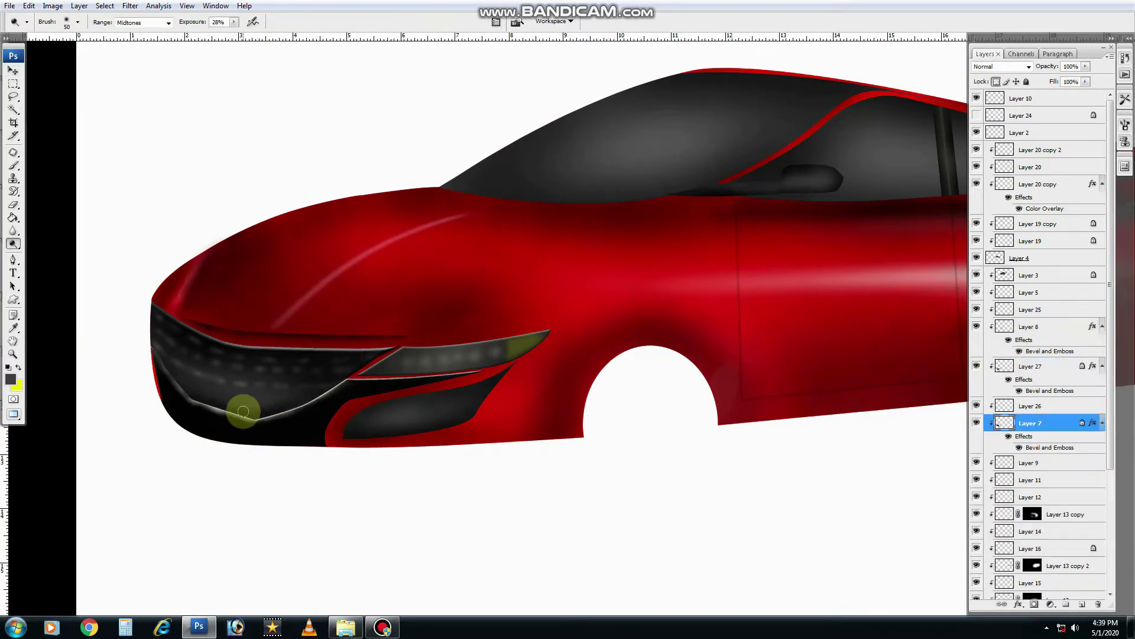
pyautogui.press('[')
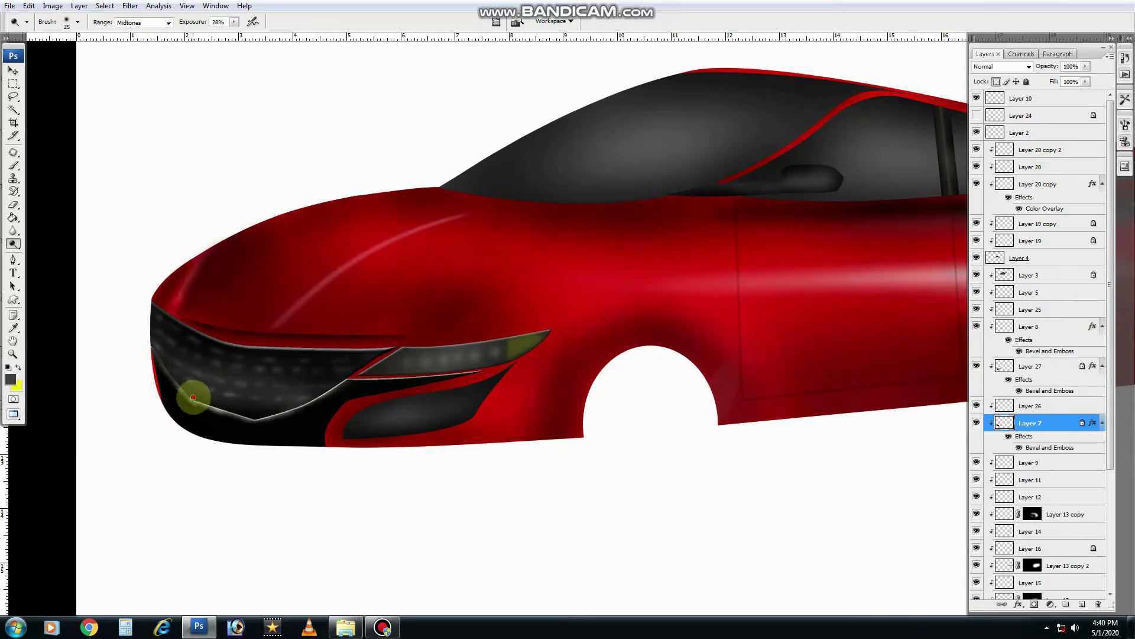
pyautogui.hotkey('ctrl', '-')
pyautogui.hotkey('ctrl', '+')
pyautogui.hotkey('alt', ']')
pyautogui.hotkey('alt', ']')
pyautogui.press('v')
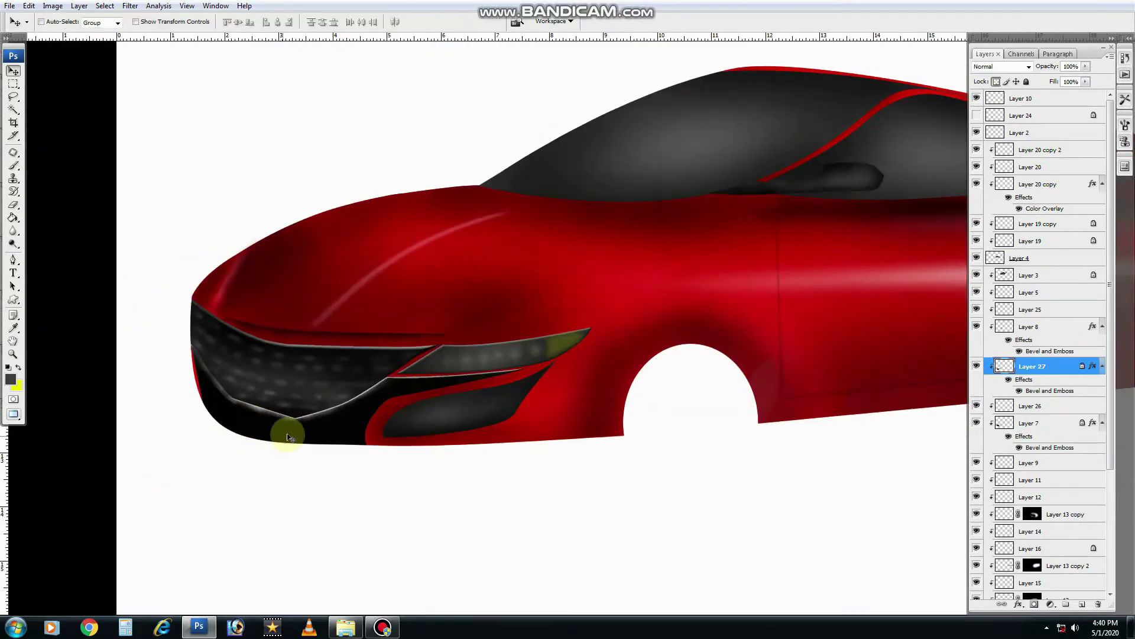
pyautogui.press('5')
# On a new layer above the Background, fill an elliptical front-wheel selection black and duplicate it.
pyautogui.hotkey('ctrl', '0')
pyautogui.hotkey('ctrl', '+')
pyautogui.hotkey('alt', 'shift', '[')
pyautogui.hotkey('ctrl', '+')
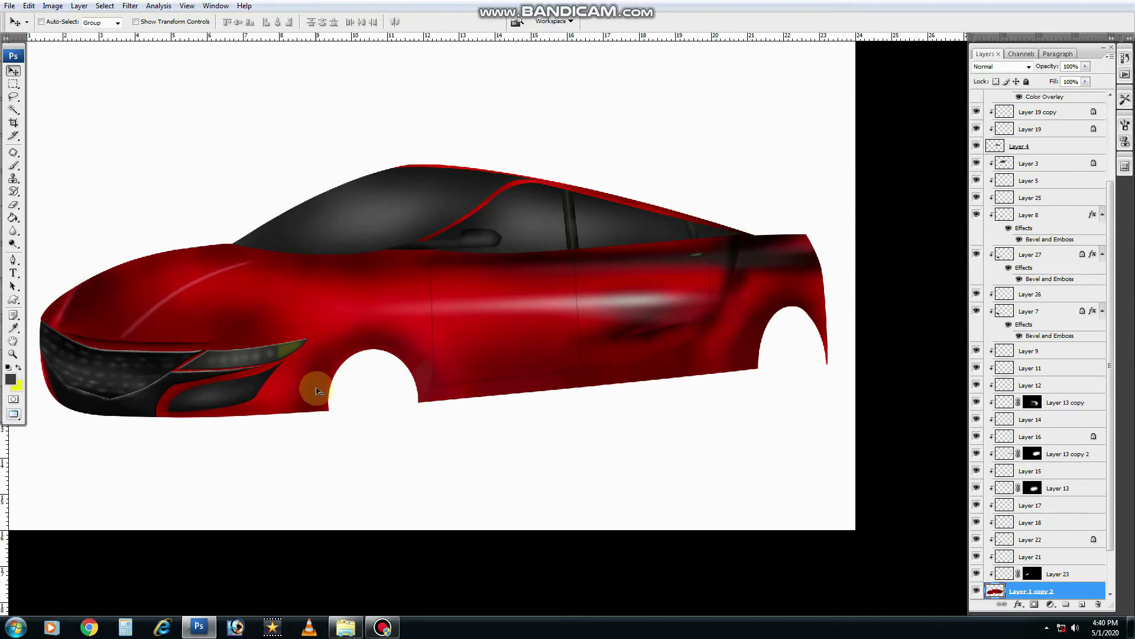
pyautogui.press('m')
pyautogui.hotkey('ctrl', 'shift', 'alt', 'n')
pyautogui.moveTo(349, 379)
pyautogui.mouseDown()
pyautogui.moveTo(387, 417)
pyautogui.moveTo(773, 372)
pyautogui.mouseUp()
pyautogui.hotkey('alt', 'BackSpace')
pyautogui.hotkey('ctrl', 'j')
pyautogui.rightClick(342, 391)
# Shrink the black wheel circle to about 87% and make a smaller copy for the inner rim.
pyautogui.hotkey('alt', '[')
pyautogui.hotkey('ctrl', 't')
pyautogui.moveTo(380, 426); pyautogui.dragTo(368, 396)
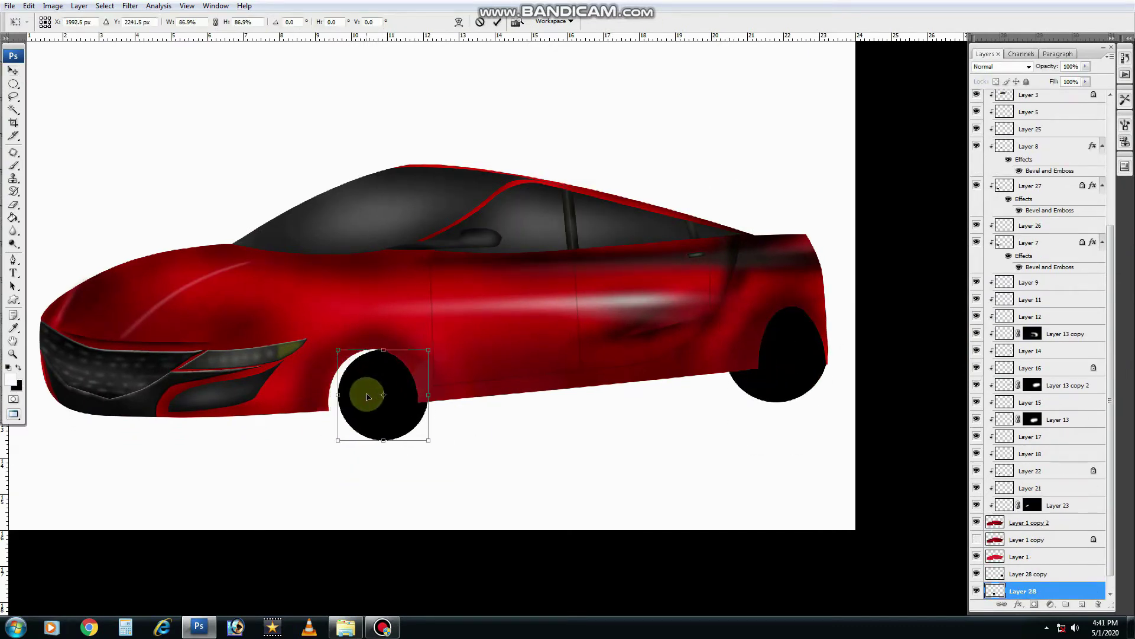
pyautogui.press('Return')
pyautogui.hotkey('ctrl', 'j')
pyautogui.hotkey('ctrl', 't')
pyautogui.moveTo(417, 431); pyautogui.dragTo(406, 424)
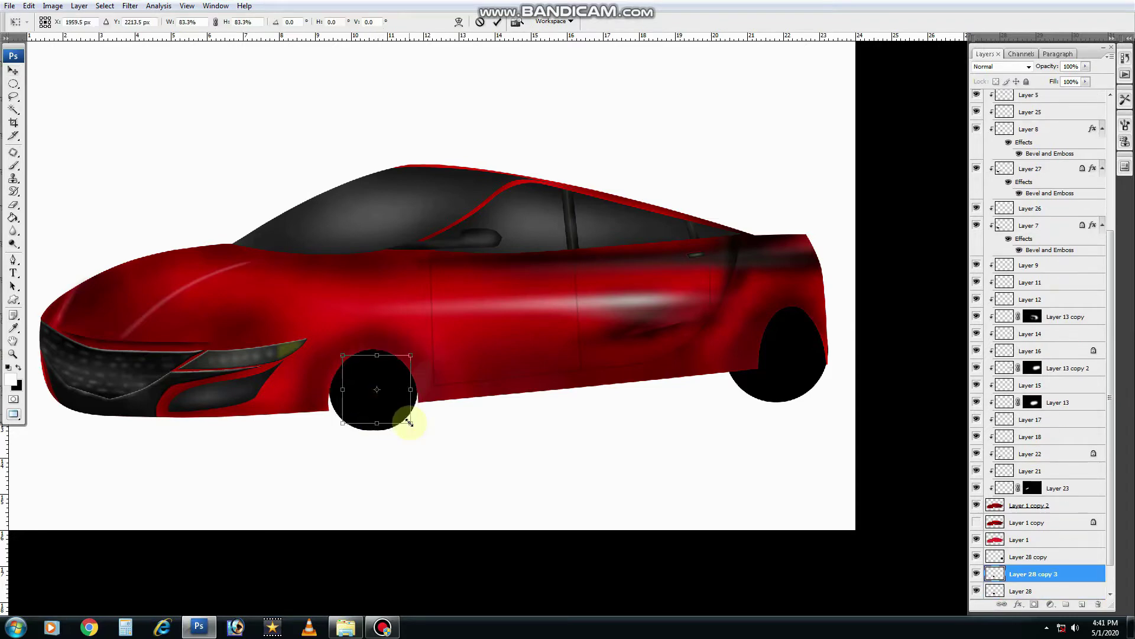
# Fill the inner rim circle white and add a small black hub copy in the centre.
pyautogui.press('g')
pyautogui.click(393, 417)
pyautogui.hotkey('ctrl', '+')
pyautogui.hotkey('ctrl', 'j')
pyautogui.hotkey('ctrl', 't')
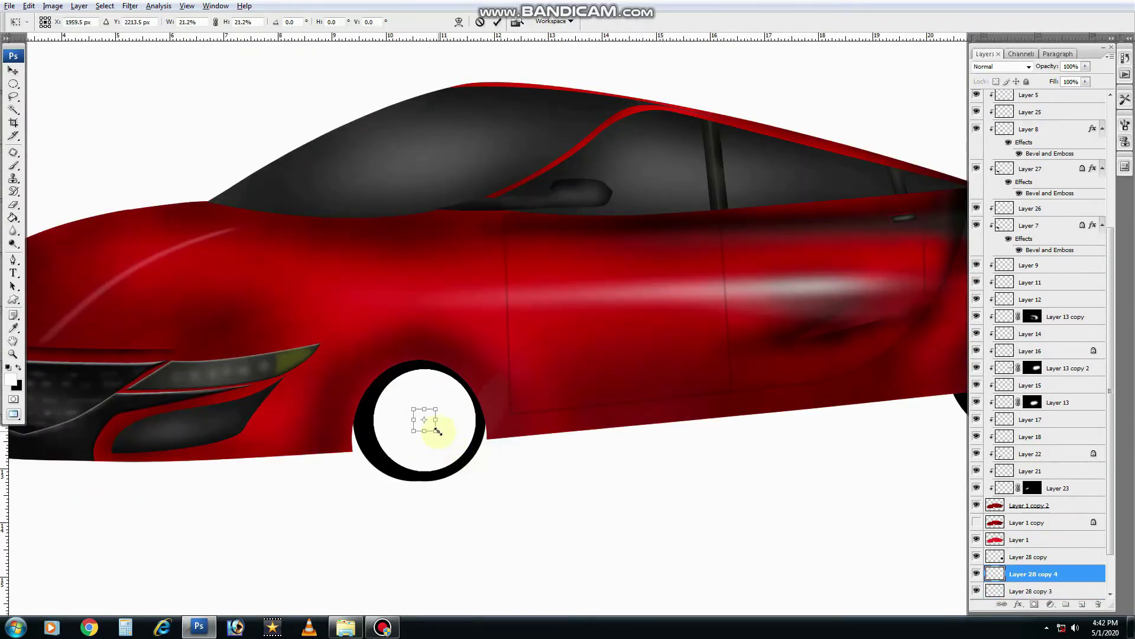
pyautogui.press('Return')
# Draw radiating spoke paths on the rim layer, fill them, and select all three wheel layers.
pyautogui.press('p')
pyautogui.hotkey('alt', '[')
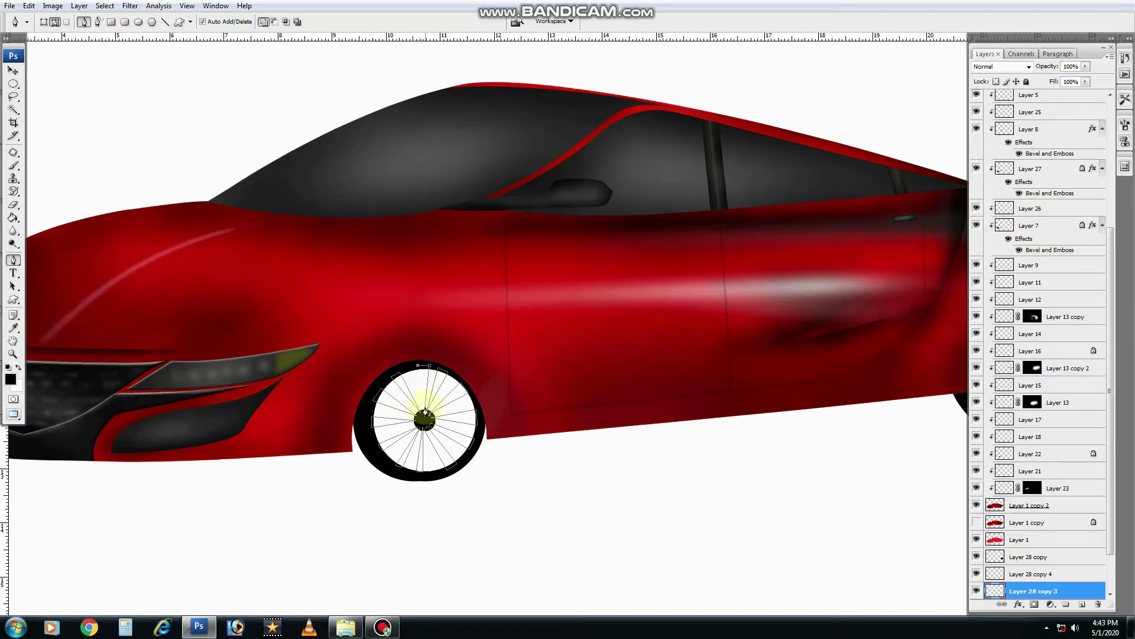
pyautogui.hotkey('ctrl', 'Return')
pyautogui.hotkey('alt', 'BackSpace')
pyautogui.moveTo(436, 446); pyautogui.dragTo(493, 421)
pyautogui.press('v')
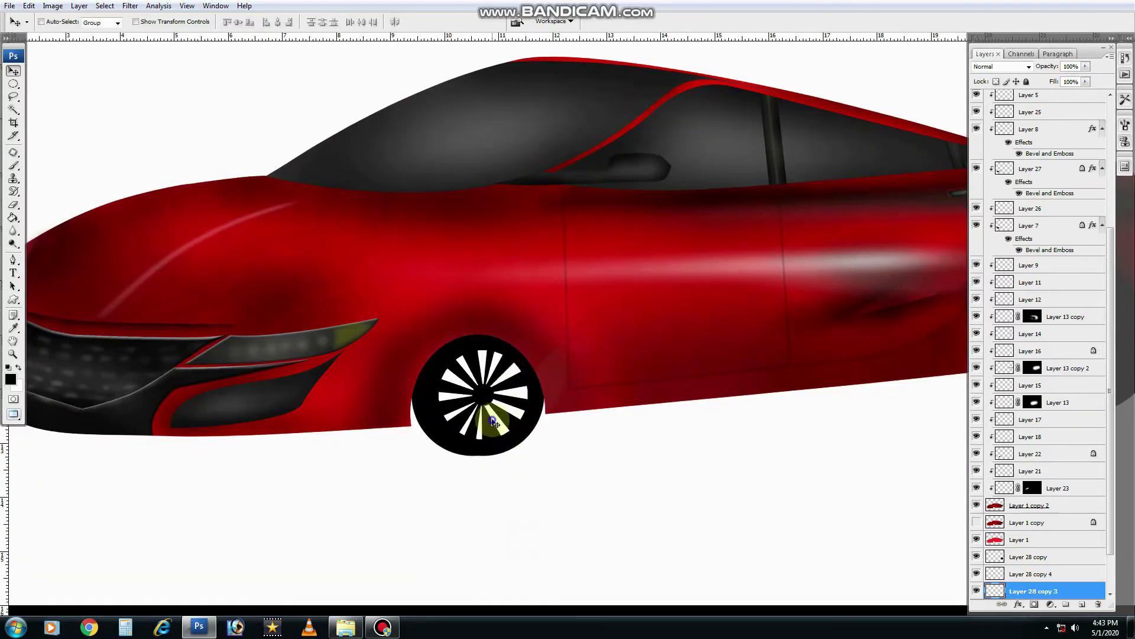
pyautogui.click(978, 582)
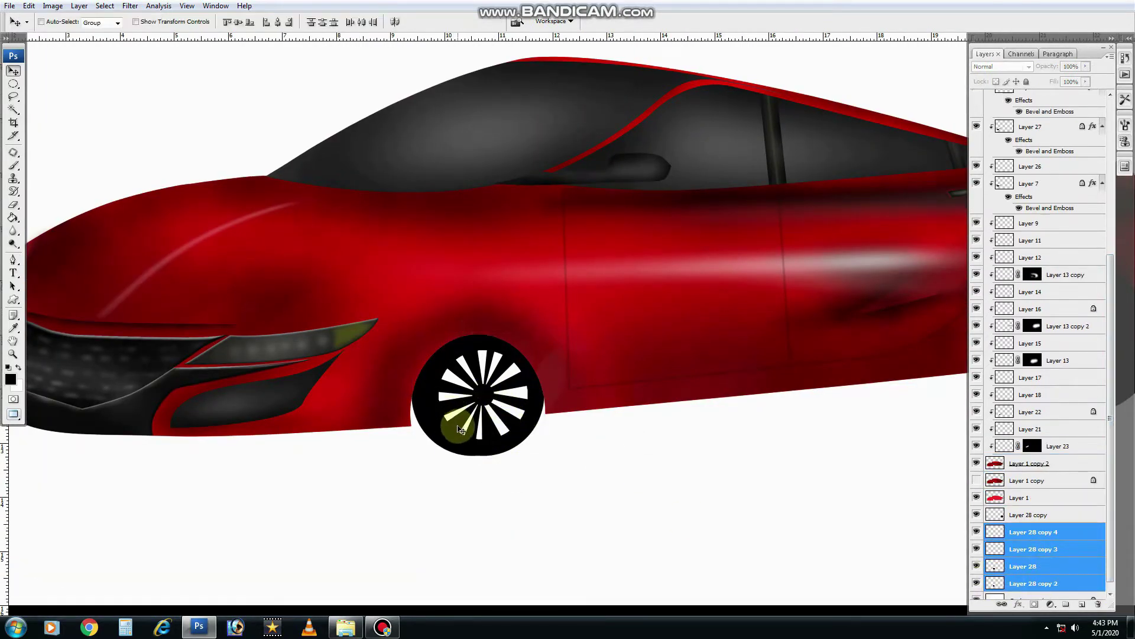
# Merge the wheel layers and warp the spoked wheel into the car's perspective.
pyautogui.hotkey('ctrl', 'e')
pyautogui.hotkey('ctrl', 't')
pyautogui.moveTo(477, 423)
pyautogui.mouseDown()
pyautogui.moveTo(468, 400)
pyautogui.moveTo(418, 380)
pyautogui.mouseUp()
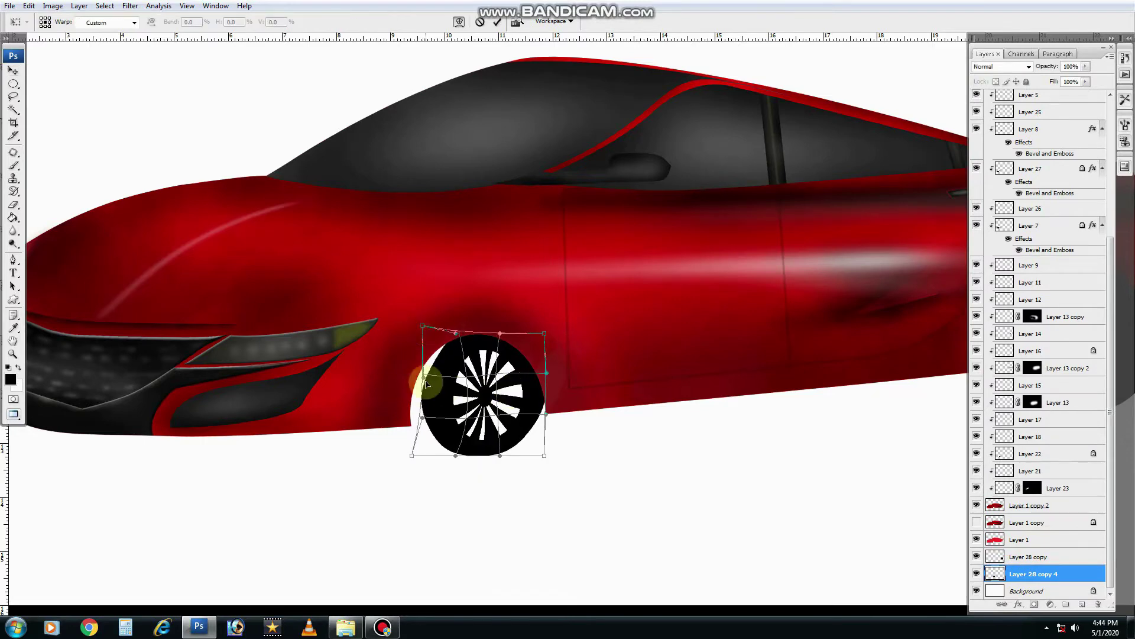
pyautogui.scroll(-3, 550, 402)
pyautogui.scroll(3, 538, 382)
pyautogui.moveTo(537, 381); pyautogui.dragTo(561, 397)
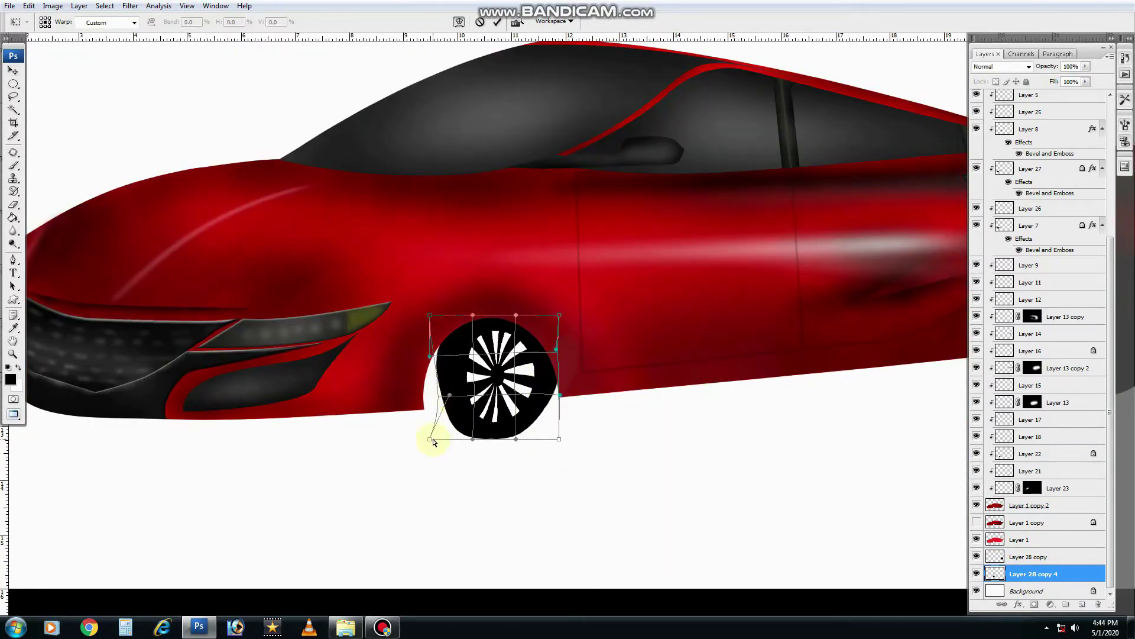
pyautogui.moveTo(433, 443); pyautogui.dragTo(451, 439)
pyautogui.press('Return')
# Fill the elliptical tyre selection black on a new layer.
pyautogui.hotkey('ctrl', 'shift', 'n')
pyautogui.press('Return')
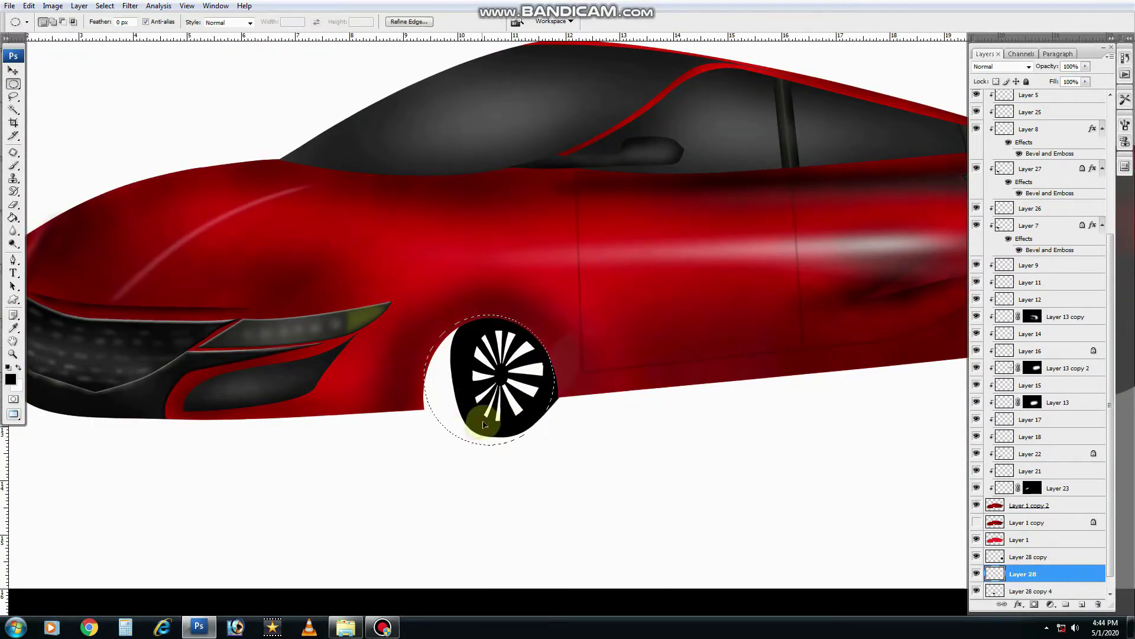
pyautogui.hotkey('alt', 'BackSpace')
pyautogui.hotkey('ctrl', 'd')
pyautogui.scroll(-3, 532, 473)
pyautogui.scroll(3, 471, 448)
pyautogui.press('v')
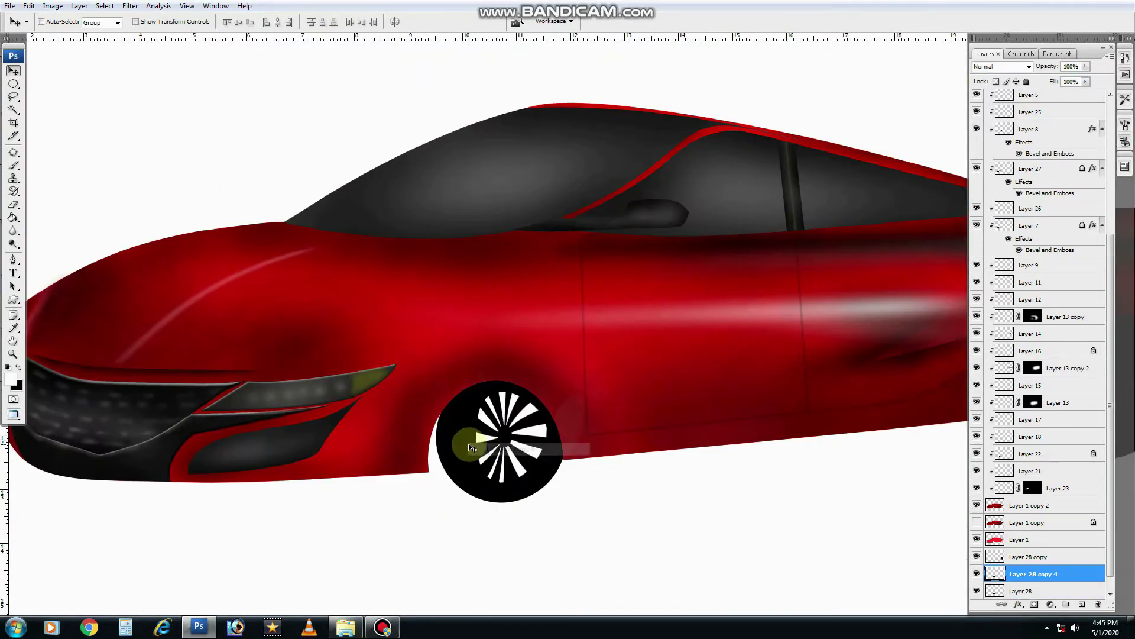
# Add a tyre detail layer and paint soft, lower-opacity shading on the black tyre.
pyautogui.press('o')
pyautogui.hotkey('ctrl', 'alt', 'shift', 'n')
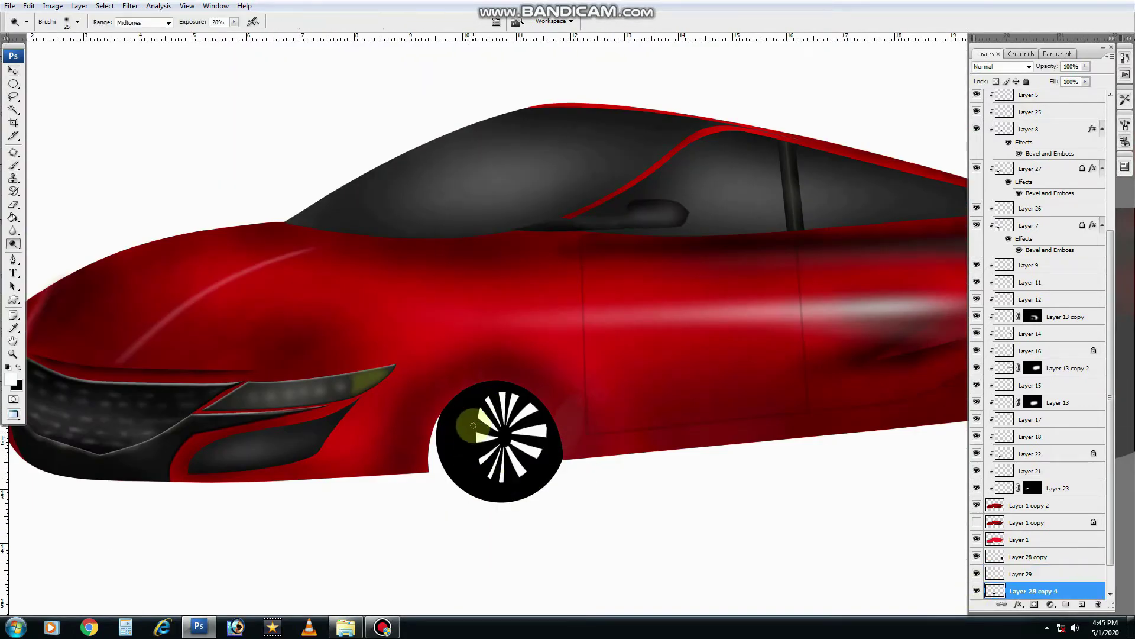
pyautogui.press('b')
pyautogui.moveTo(245, 22); pyautogui.dragTo(206, 38)
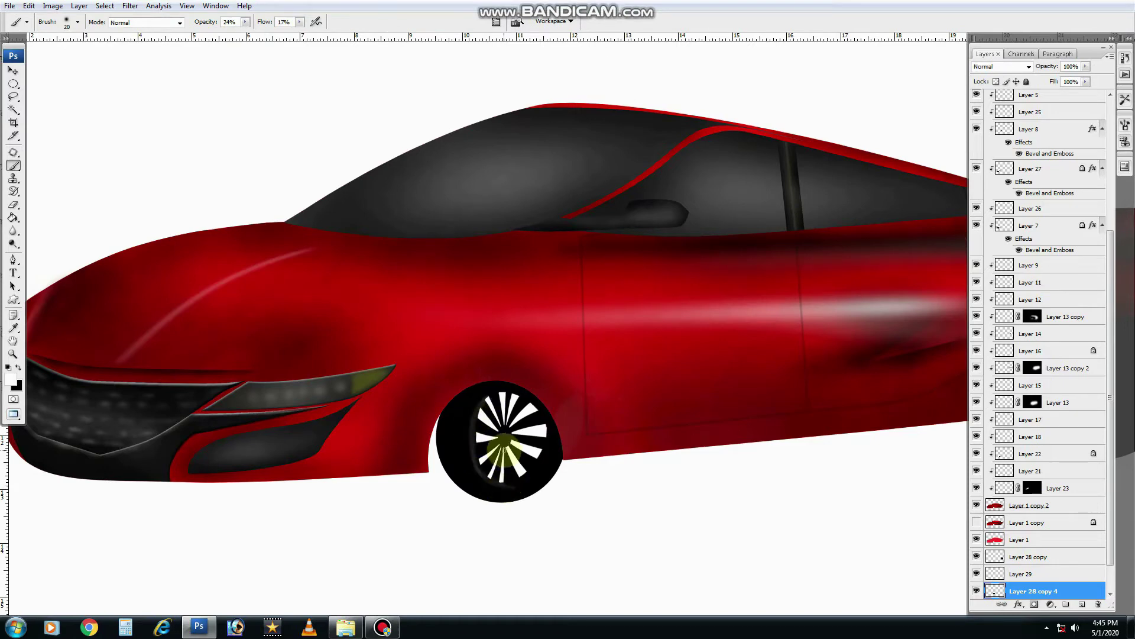
pyautogui.press('v')
pyautogui.keyDown('ctrl'); pyautogui.click(449, 470); pyautogui.keyUp('ctrl')
pyautogui.keyDown('ctrl'); pyautogui.click(473, 425); pyautogui.keyUp('ctrl')
pyautogui.press('b')
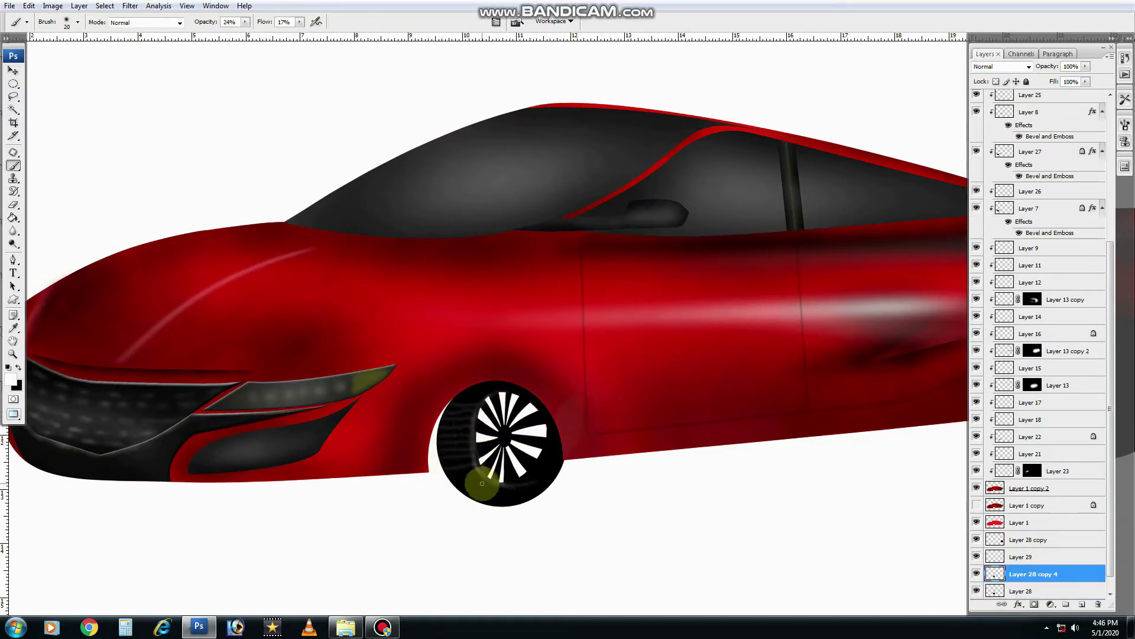
pyautogui.scroll(-1, 482, 483)
# Move the spoked wheel snugly under the front arch and select the tyre layer with it.
pyautogui.hotkey('ctrl', 't')
pyautogui.moveTo(482, 450); pyautogui.dragTo(494, 417)
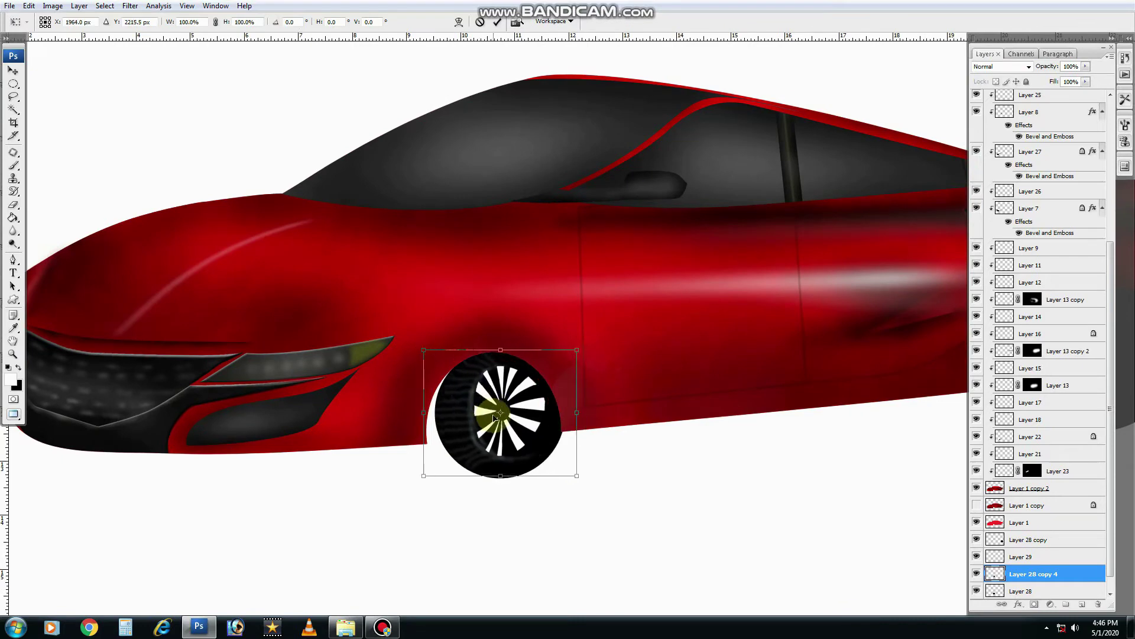
pyautogui.press('Return')
pyautogui.rightClick(485, 435)
pyautogui.click(509, 451)
pyautogui.click(976, 574)
# Scale the rear wheel circle so it fits into the rear arch.
pyautogui.keyDown('shift'); pyautogui.click(1034, 573); pyautogui.keyUp('shift')
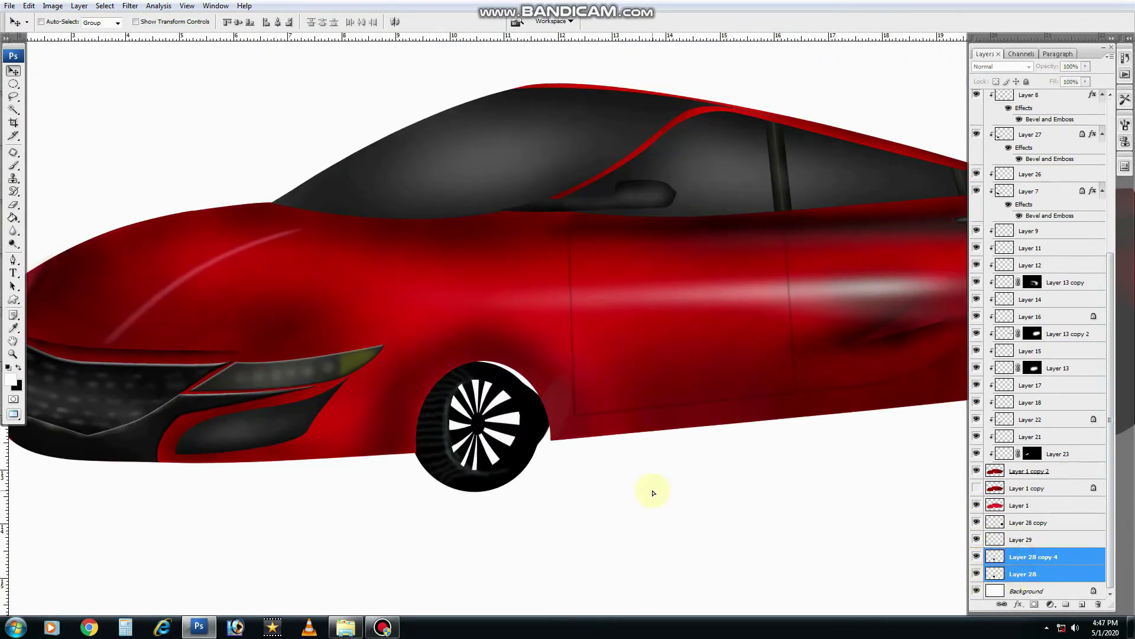
pyautogui.hotkey('ctrl', '-')
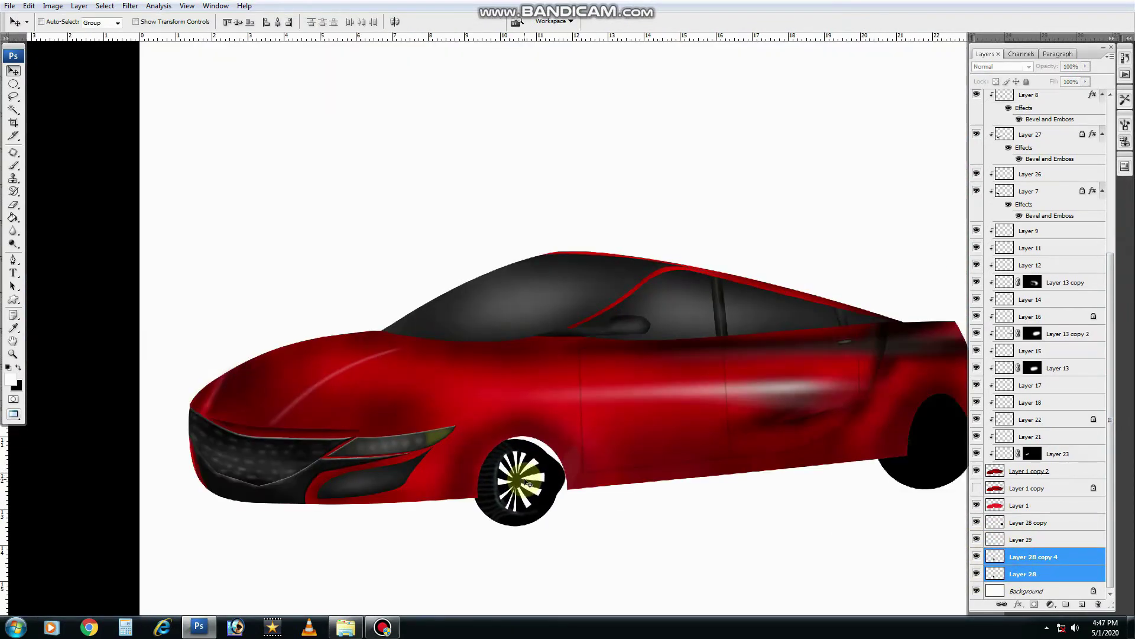
pyautogui.scroll(-2, 647, 514)
pyautogui.keyDown('ctrl'); pyautogui.click(689, 400); pyautogui.keyUp('ctrl')
pyautogui.hotkey('ctrl', 't')
pyautogui.moveTo(690, 400)
pyautogui.mouseDown()
pyautogui.moveTo(735, 376)
pyautogui.moveTo(708, 388)
pyautogui.mouseUp()
pyautogui.hotkey('ctrl', '+')
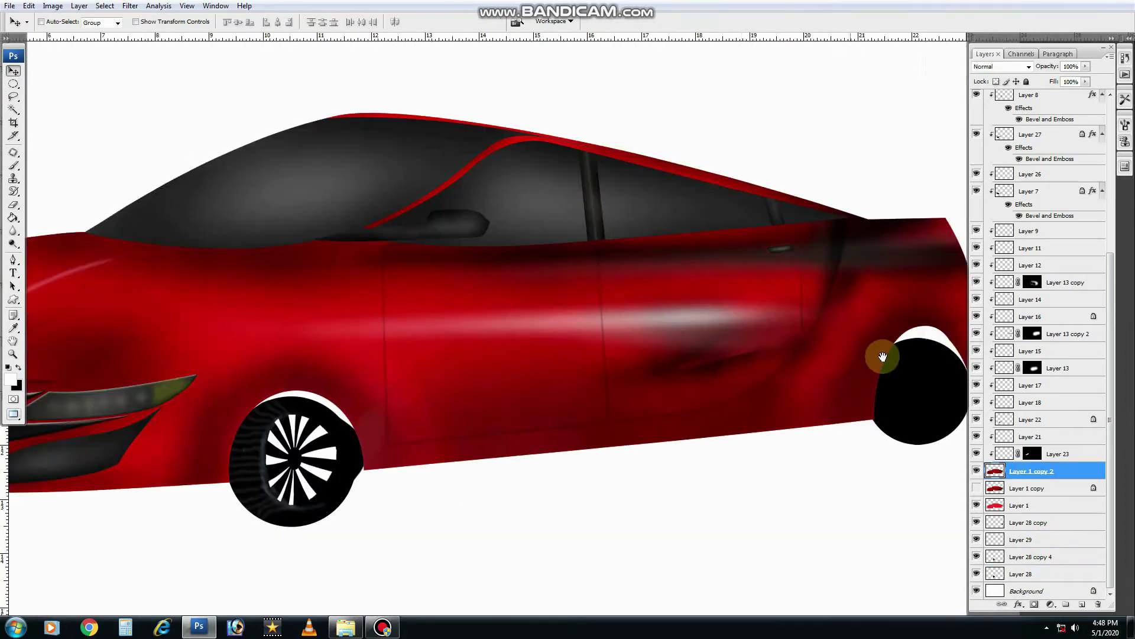
pyautogui.press('Return')
# Add a new empty layer, then remove the extra empty layer.
pyautogui.hotkey('ctrl', 'alt', 'shift', 'n')
pyautogui.click(1066, 524)
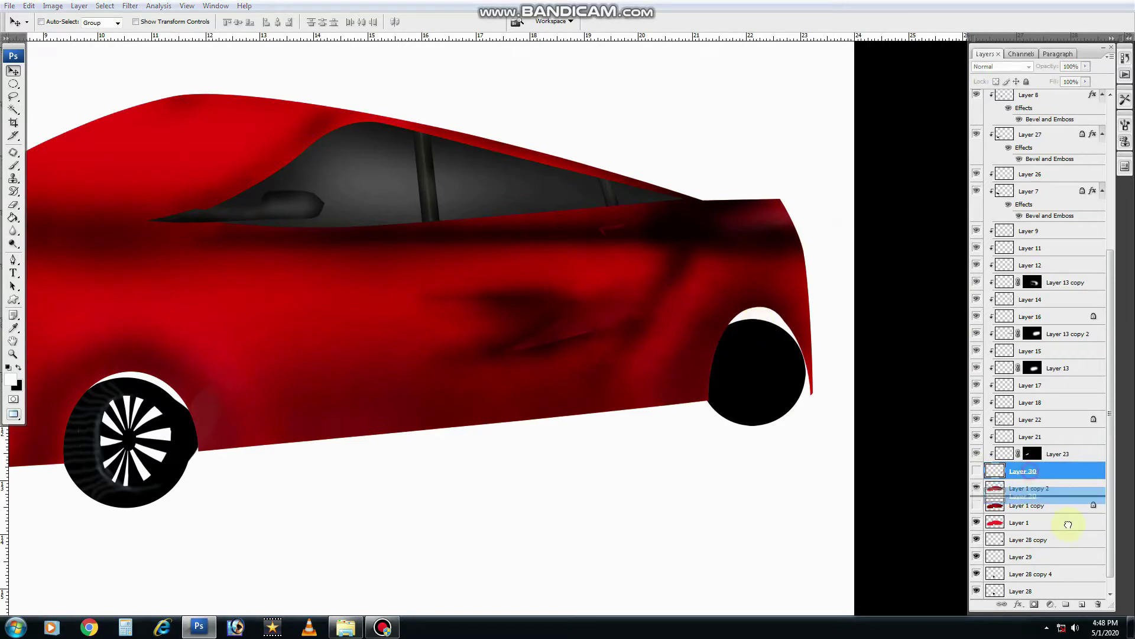
pyautogui.click(1037, 410)
pyautogui.keyDown('shift'); pyautogui.click(1074, 229); pyautogui.keyUp('shift')
pyautogui.scroll(-2, 628, 287)
pyautogui.scroll(2, 715, 284)
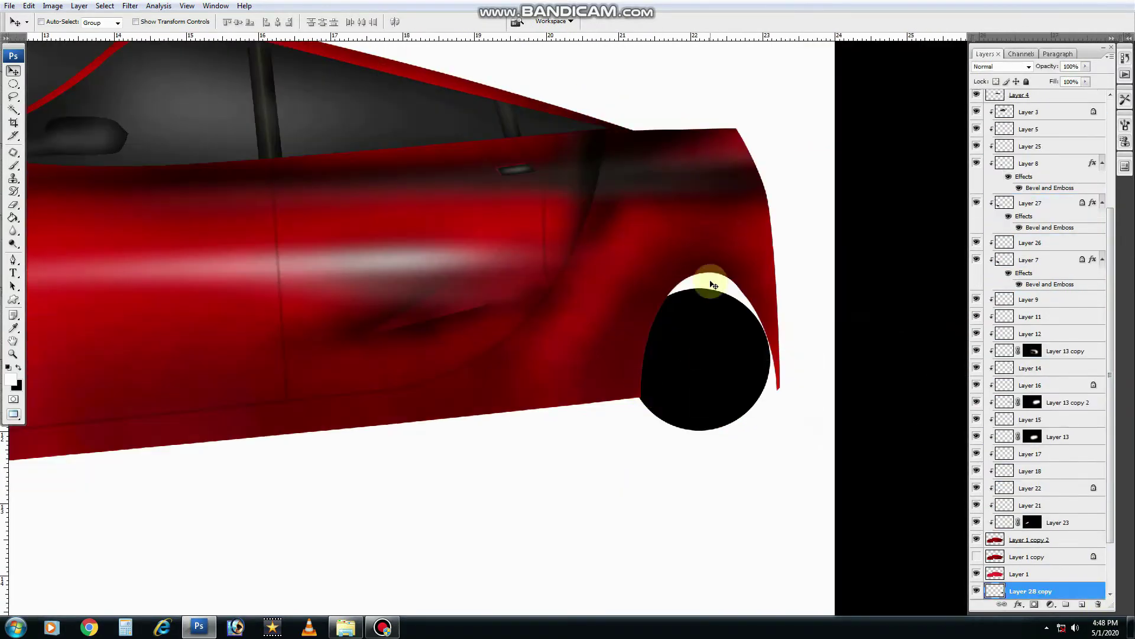
# Fill the rear wheel circle with dark grey.
pyautogui.keyDown('ctrl'); pyautogui.click(695, 361); pyautogui.keyUp('ctrl')
pyautogui.hotkey('ctrl', '-')
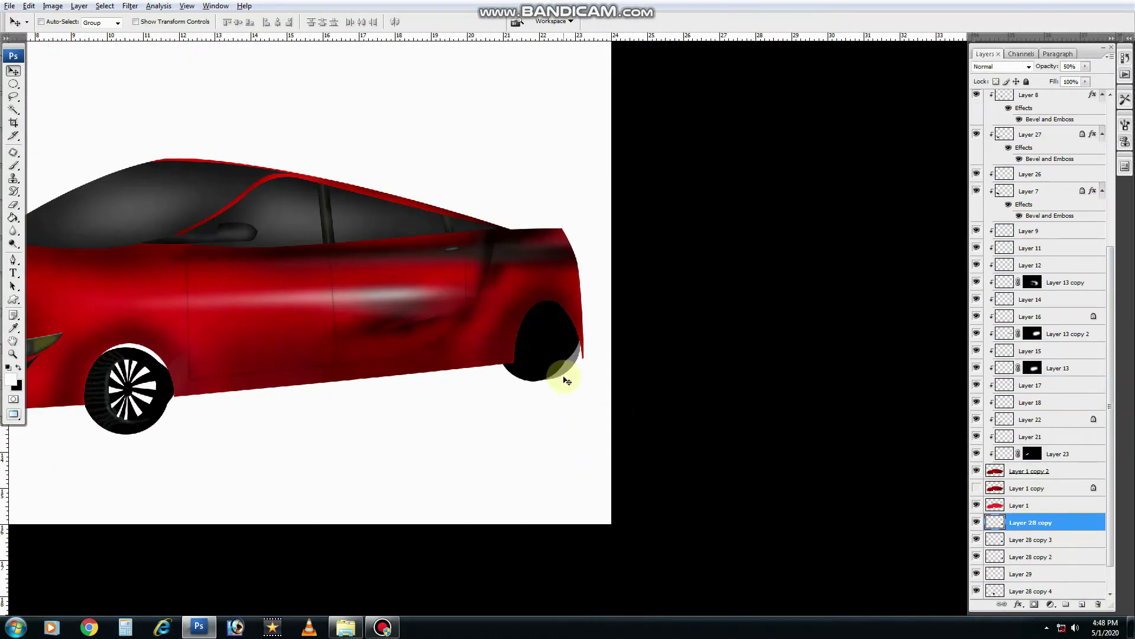
pyautogui.press('g')
pyautogui.click(560, 367)
# Duplicate the rear wheel layer at 45% opacity and resize the copy.
pyautogui.press('x')
pyautogui.hotkey('ctrl', '+')
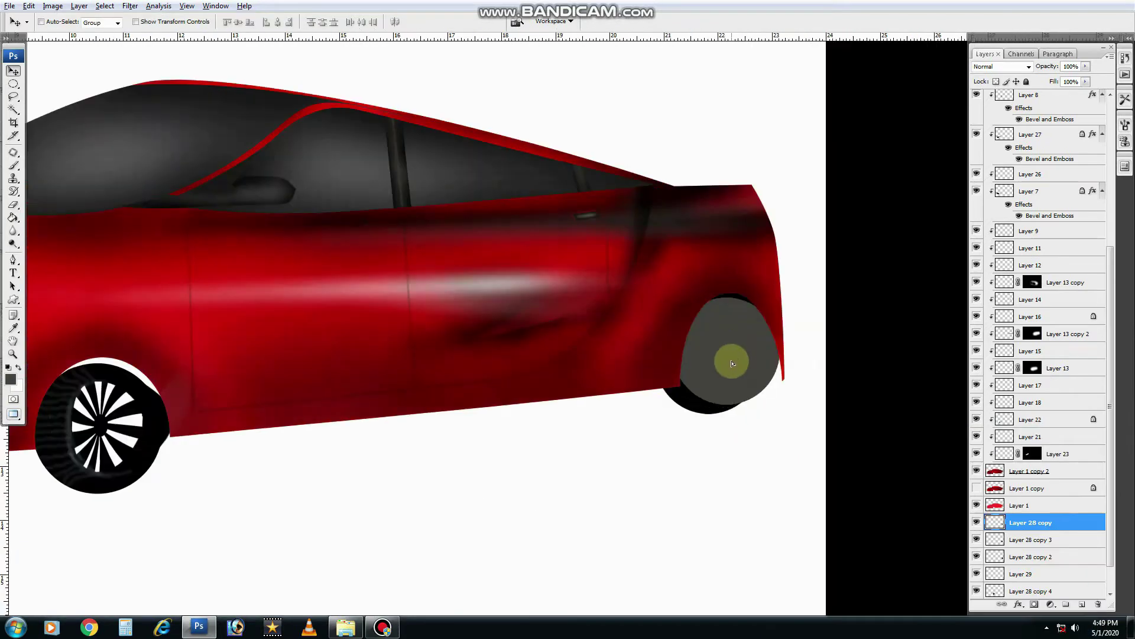
pyautogui.press('4')
pyautogui.press('5')
pyautogui.hotkey('ctrl', 'j')
pyautogui.hotkey('ctrl', 't')
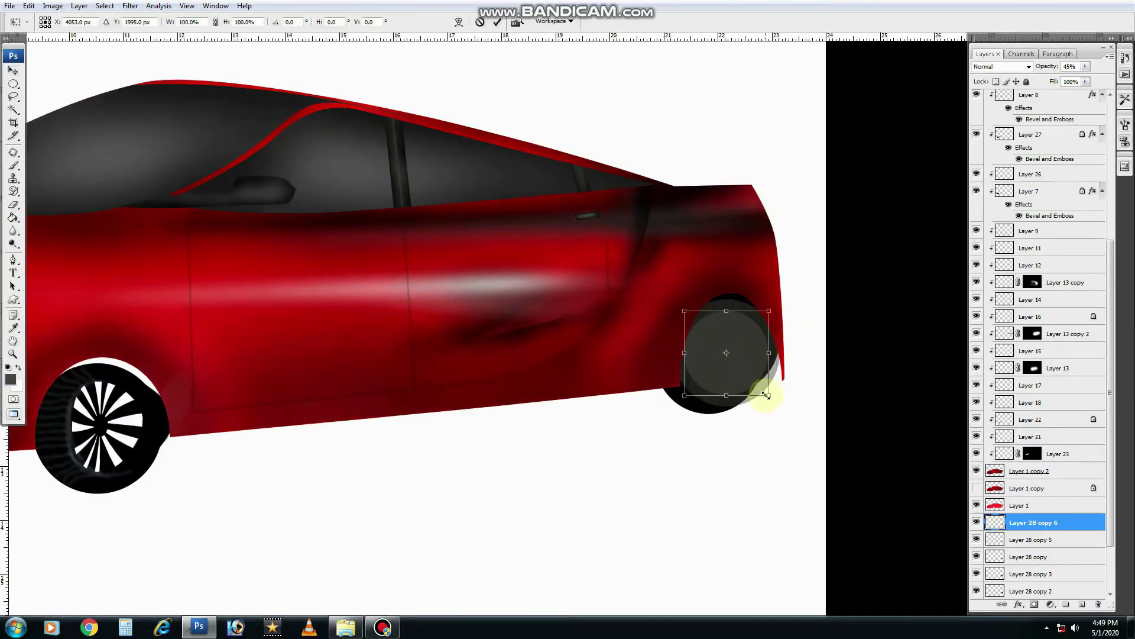
pyautogui.press('Return')
# Apply Color Overlay styles to the wheel layers and fill the rear spoke shapes.
pyautogui.doubleClick(981, 536)
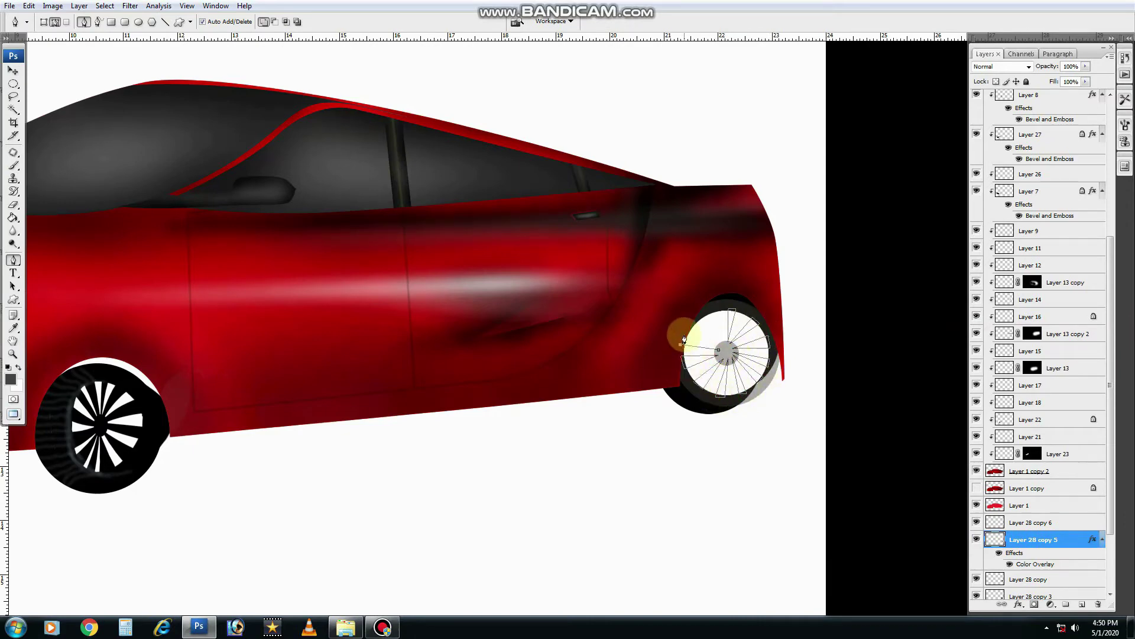
pyautogui.hotkey('ctrl', 'Return')
pyautogui.press('Delete')
pyautogui.hotkey('ctrl', 'j')
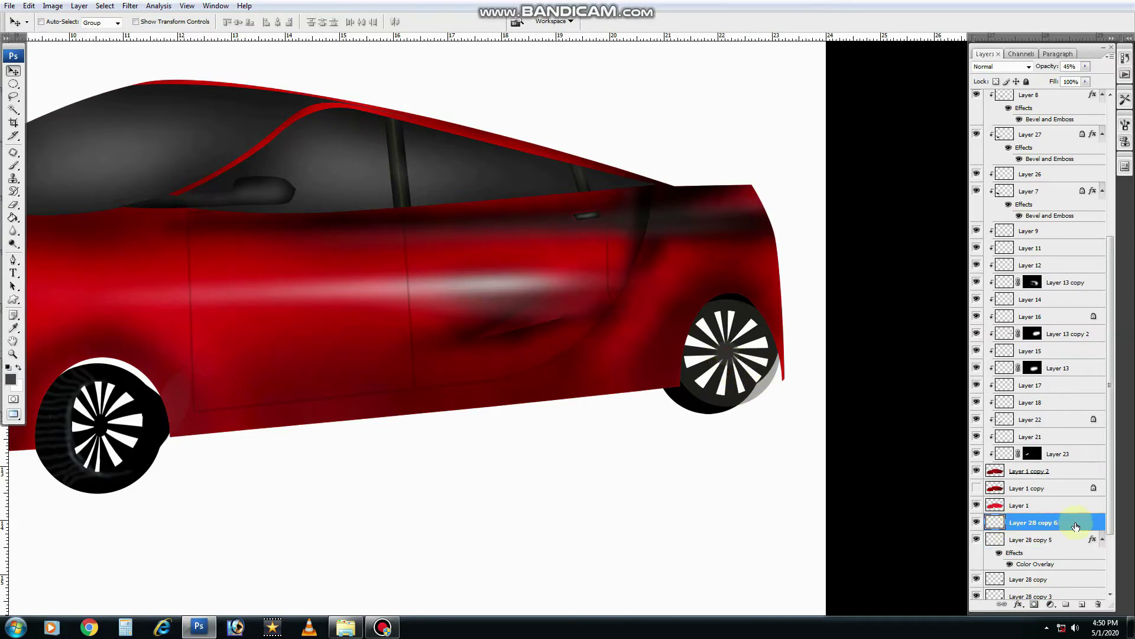
pyautogui.press('v')
pyautogui.scroll(-3, 1040, 414)
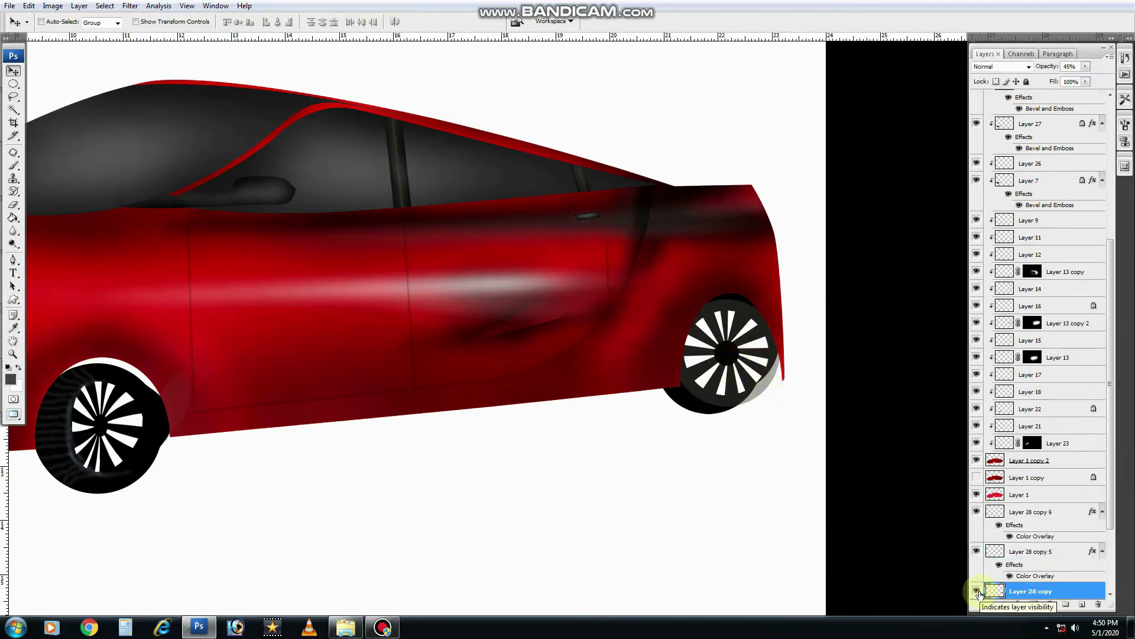
pyautogui.doubleClick(1030, 591)
pyautogui.press('Return')
pyautogui.hotkey('ctrl', 'j')
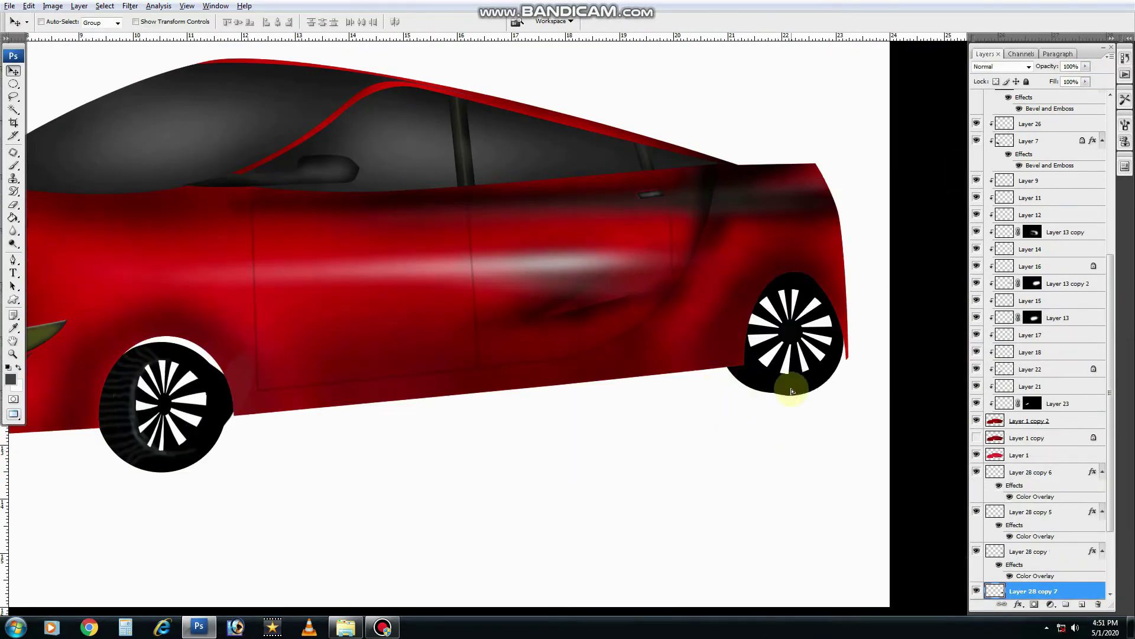
# Trace a pen path along the car body edge beside the rear wheel.
pyautogui.keyDown('ctrl'); pyautogui.click(816, 378); pyautogui.keyUp('ctrl')
pyautogui.press('p')
pyautogui.click(847, 284)
pyautogui.click(842, 349)
pyautogui.click(847, 379)
pyautogui.click(879, 356)
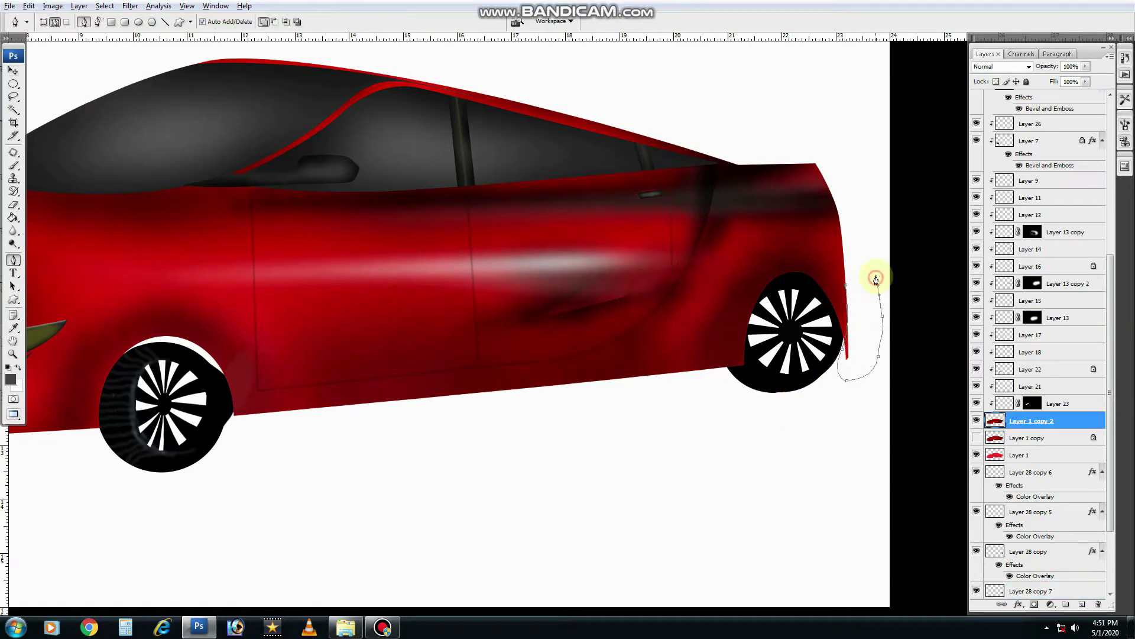
# Enlarge the front wheel and tyre layers slightly.
pyautogui.hotkey('ctrl', '0')
pyautogui.click(1032, 556)
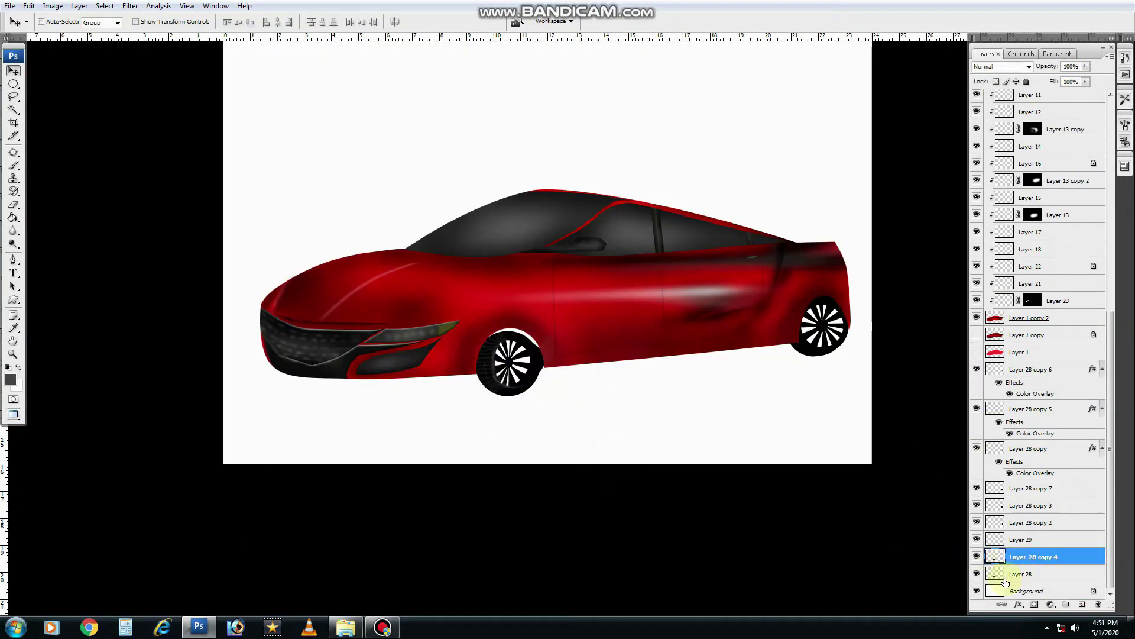
pyautogui.hotkey('ctrl', 't')
pyautogui.moveTo(553, 403); pyautogui.dragTo(562, 417)
pyautogui.press('Return')
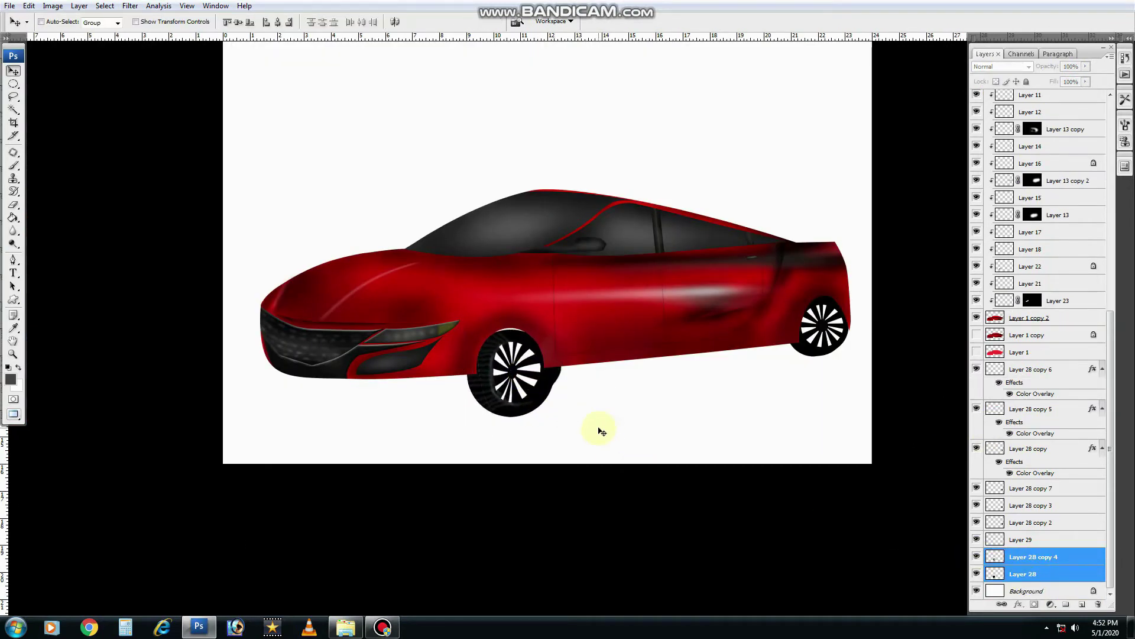
# Hide the unused rear wheel layers and resize the rear spoked wheel with its tyre.
pyautogui.click(977, 448)
pyautogui.keyDown('ctrl'); pyautogui.click(834, 343); pyautogui.keyUp('ctrl')
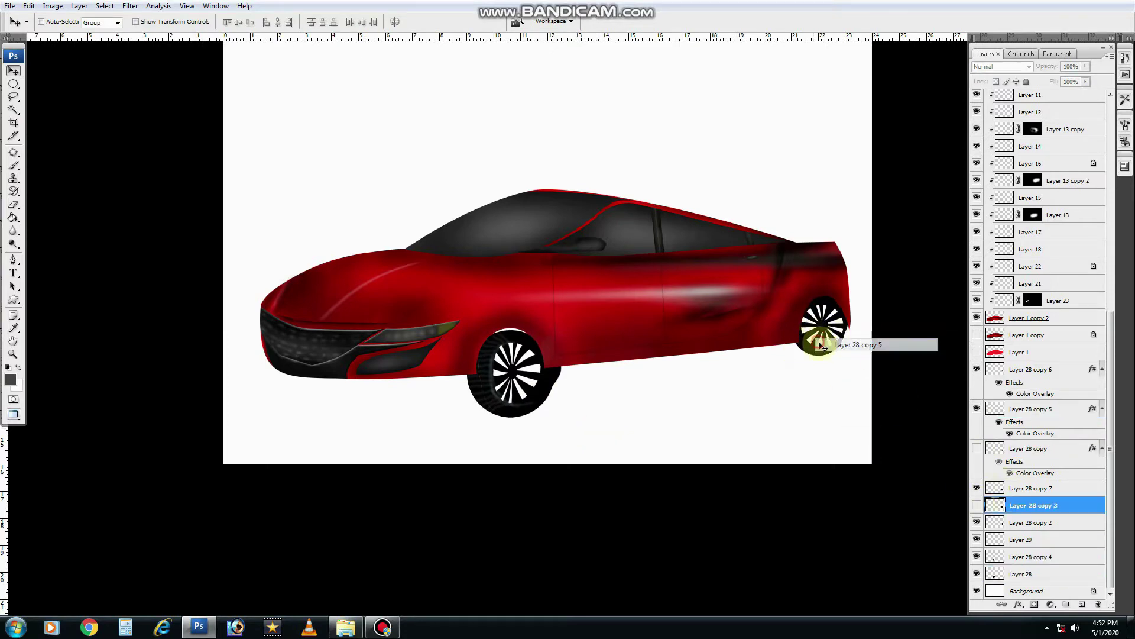
pyautogui.keyDown('ctrl'); pyautogui.keyDown('shift'); pyautogui.click(834, 356); pyautogui.keyUp('shift'); pyautogui.keyUp('ctrl')
pyautogui.rightClick(834, 356)
pyautogui.keyDown('shift'); pyautogui.click(869, 358); pyautogui.keyUp('shift')
pyautogui.hotkey('ctrl', 't')
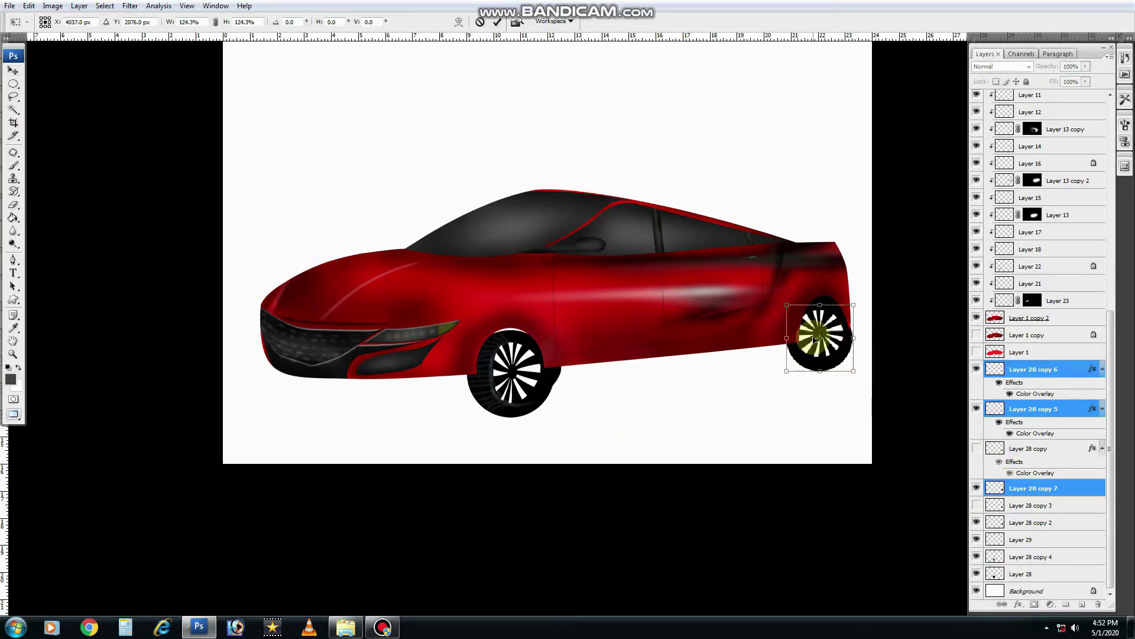
pyautogui.click(775, 360)
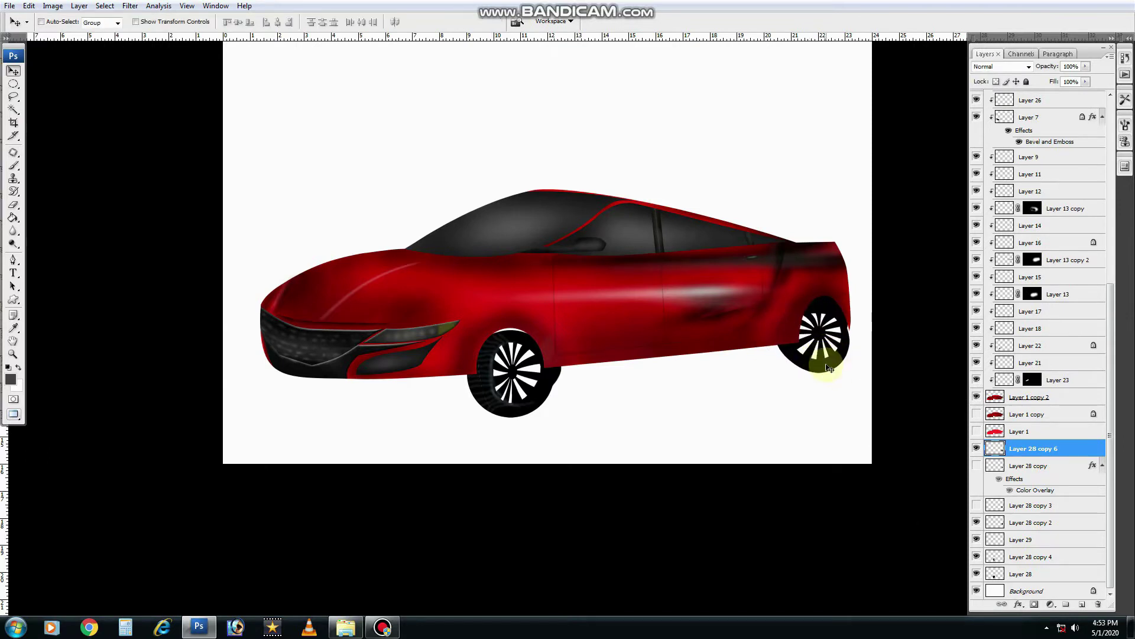
# Duplicate wheel copies and place one near the front bumper.
pyautogui.moveTo(828, 368); pyautogui.dragTo(822, 347)
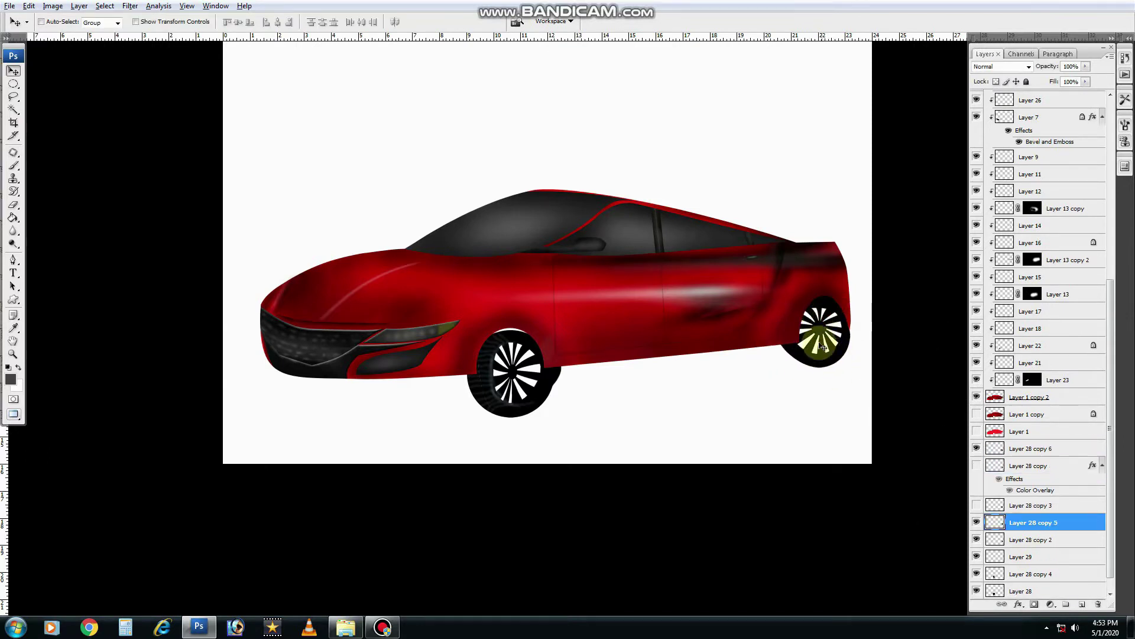
pyautogui.moveTo(494, 374)
pyautogui.mouseDown()
pyautogui.moveTo(343, 385)
pyautogui.moveTo(812, 331)
pyautogui.mouseUp()
pyautogui.hotkey('ctrl', 't')
pyautogui.press('Return')
# Turn a wheel copy solid black and squash it flat into a shadow under the rear wheel.
pyautogui.hotkey('ctrl', 't')
pyautogui.press('Return')
pyautogui.moveTo(1035, 414); pyautogui.dragTo(1035, 482)
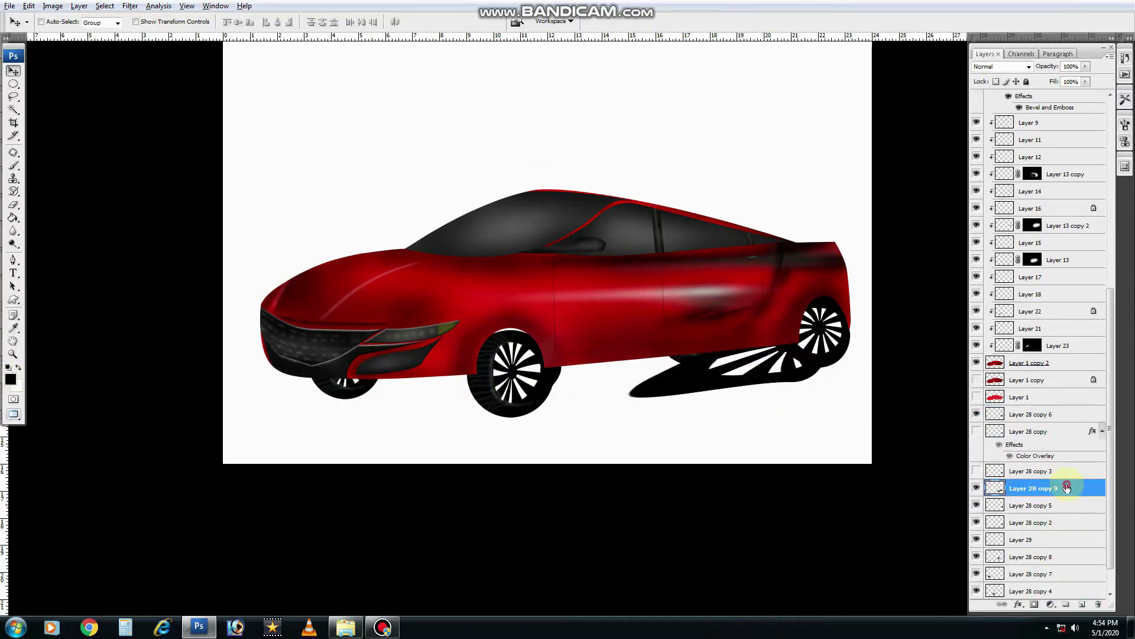
pyautogui.hotkey('ctrl', 't')
pyautogui.moveTo(847, 405)
pyautogui.mouseDown()
pyautogui.moveTo(847, 367)
pyautogui.moveTo(825, 343)
pyautogui.mouseUp()
pyautogui.press('Return')
pyautogui.keyDown('ctrl'); pyautogui.click(822, 331); pyautogui.keyUp('ctrl')
pyautogui.hotkey('ctrl', 't')
pyautogui.press('Return')
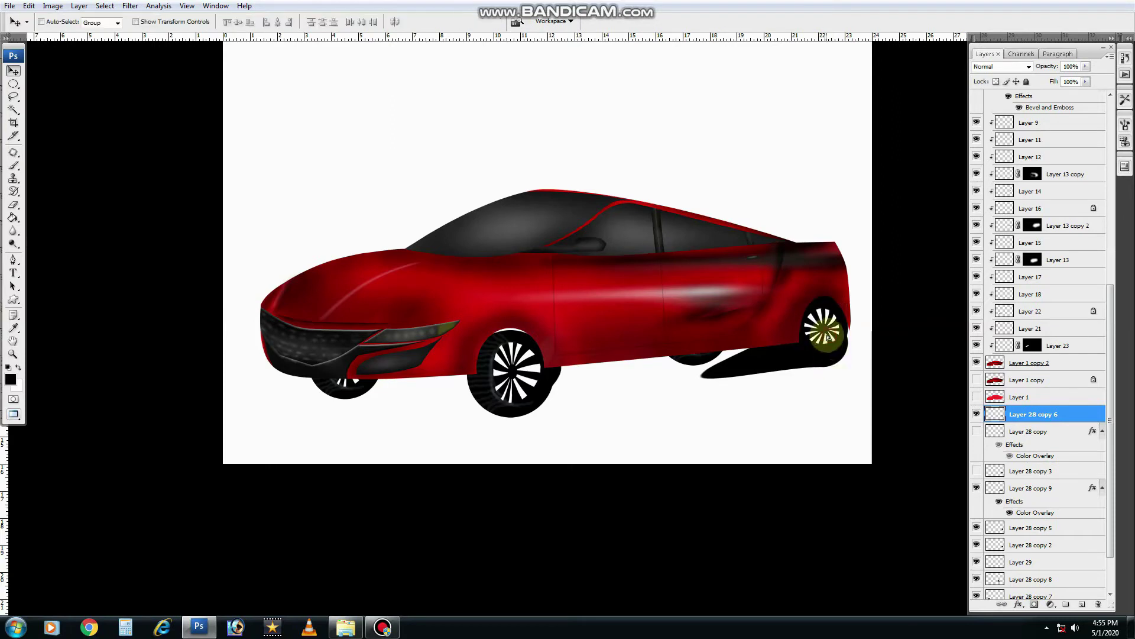
# Copy the shadow under the front wheels and merge all shadow layers into one.
pyautogui.keyDown('ctrl'); pyautogui.click(773, 378); pyautogui.keyUp('ctrl')
pyautogui.moveTo(773, 382); pyautogui.dragTo(481, 405)
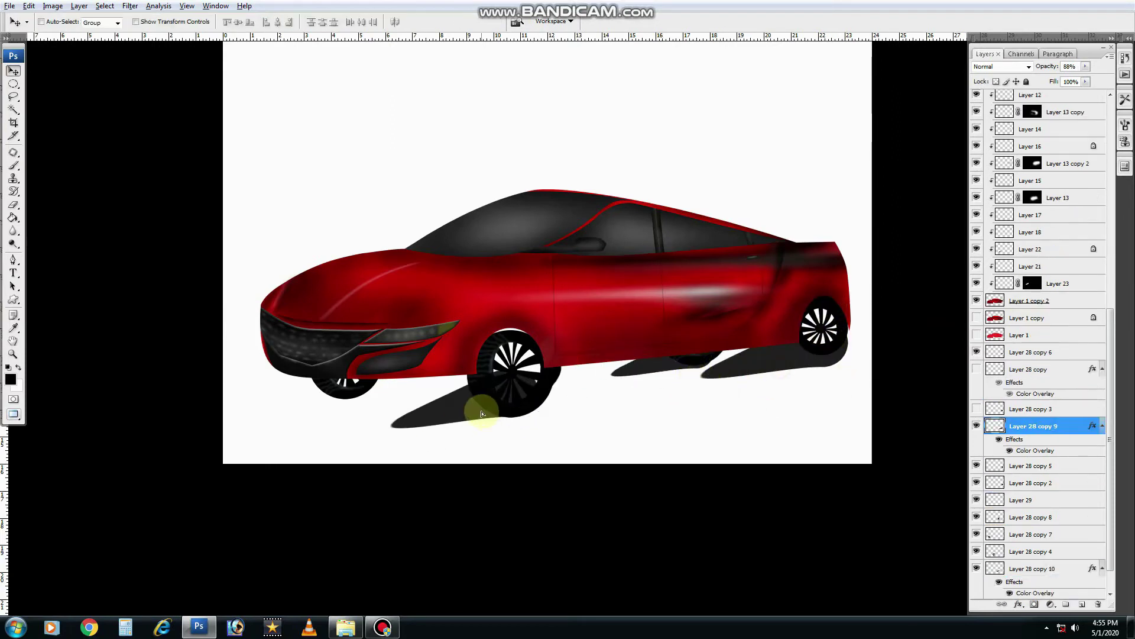
pyautogui.hotkey('ctrl', 't')
pyautogui.rightClick(392, 405)
pyautogui.press('Return')
pyautogui.moveTo(548, 444); pyautogui.dragTo(383, 383)
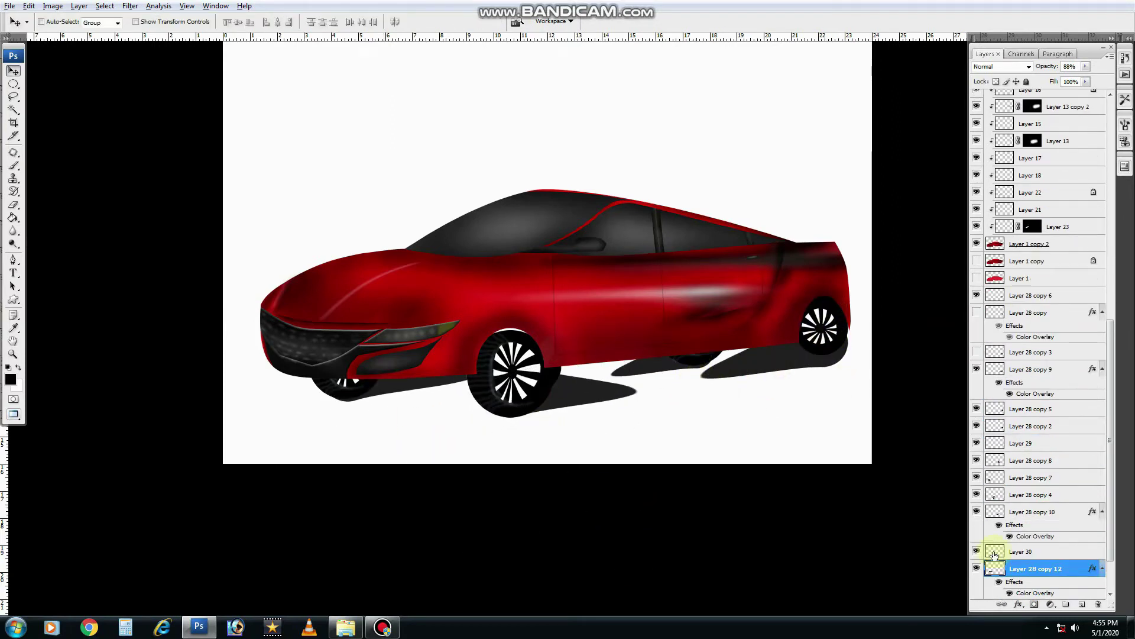
pyautogui.hotkey('ctrl', 'e')
pyautogui.hotkey('ctrl', 'e')
# Blur the shadows with a 52.4 px Gaussian Blur and brush dark shading under the car.
pyautogui.hotkey('ctrl', 'alt', 'f')
pyautogui.moveTo(952, 404); pyautogui.dragTo(956, 403)
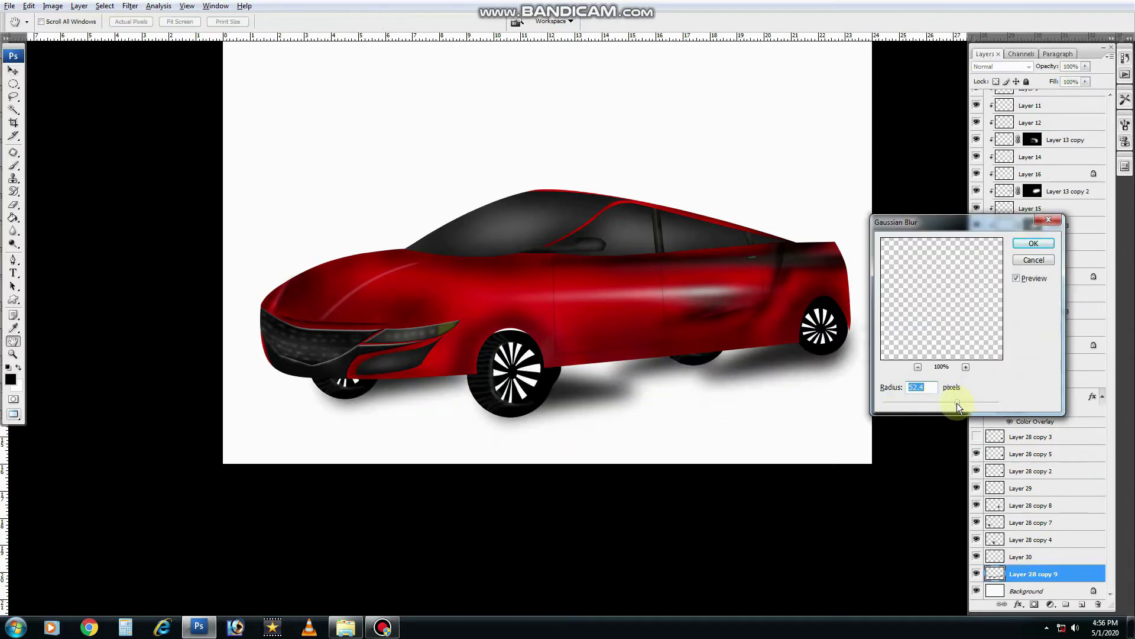
pyautogui.press('Return')
pyautogui.hotkey('ctrl', '-')
pyautogui.press('b')
pyautogui.moveTo(367, 390); pyautogui.dragTo(653, 355)
pyautogui.moveTo(793, 322); pyautogui.dragTo(746, 306)
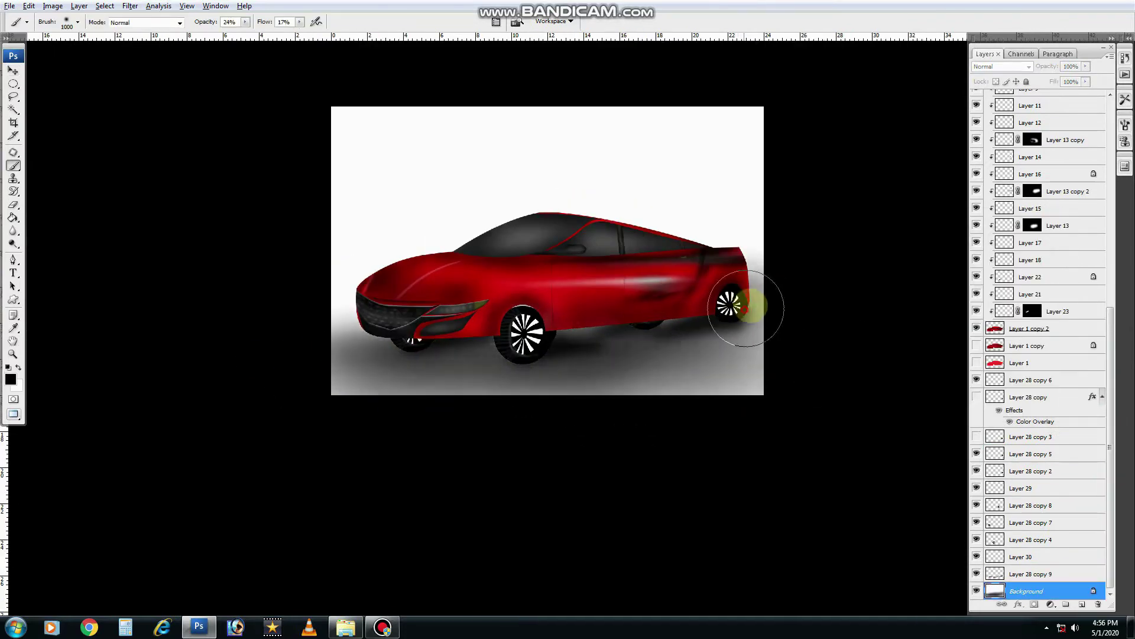
# Enlarge the rear wheel to 105%.
pyautogui.hotkey('ctrl', '+')
pyautogui.press('v')
pyautogui.keyDown('ctrl'); pyautogui.click(355, 385); pyautogui.keyUp('ctrl')
pyautogui.hotkey('ctrl', '-')
pyautogui.hotkey('ctrl', '-')
pyautogui.scroll(3, 742, 348)
pyautogui.keyDown('ctrl'); pyautogui.click(742, 347); pyautogui.keyUp('ctrl')
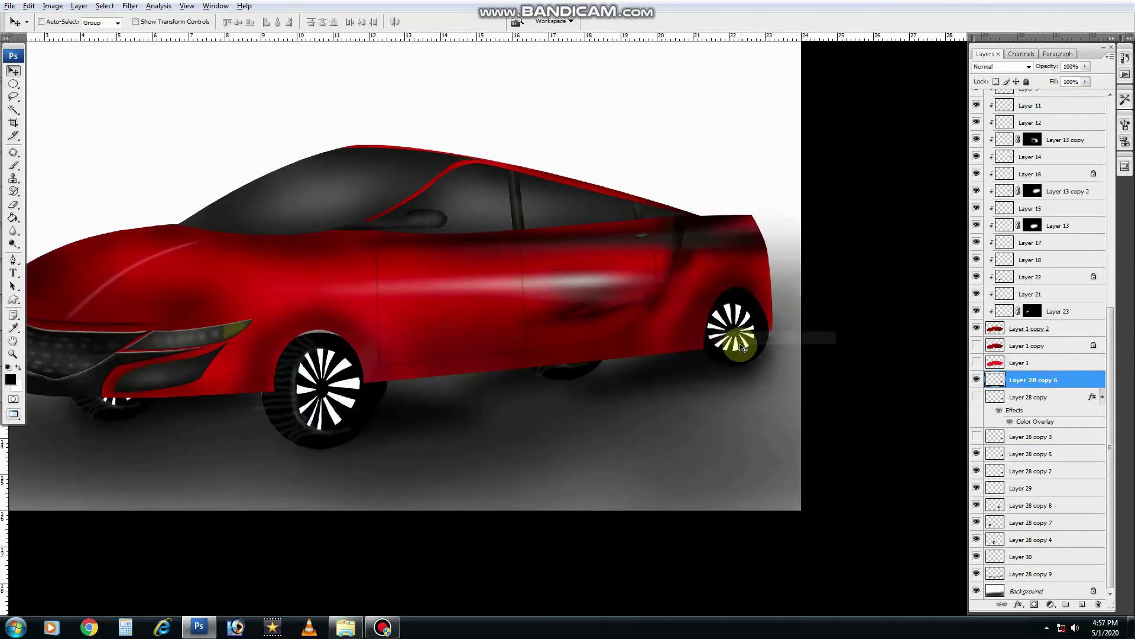
pyautogui.hotkey('ctrl', 't')
pyautogui.rightClick(742, 347)
pyautogui.click(735, 324)
pyautogui.moveTo(700, 297)
pyautogui.mouseDown()
pyautogui.moveTo(668, 281)
pyautogui.moveTo(702, 408)
pyautogui.mouseUp()
pyautogui.press('Return')
# Inspect the enlarged rear wheel, briefly trying an elliptical selection on the car body.
pyautogui.hotkey('ctrl', '-')
pyautogui.hotkey('ctrl', '+')
pyautogui.keyDown('ctrl'); pyautogui.click(680, 332); pyautogui.keyUp('ctrl')
pyautogui.press('m')
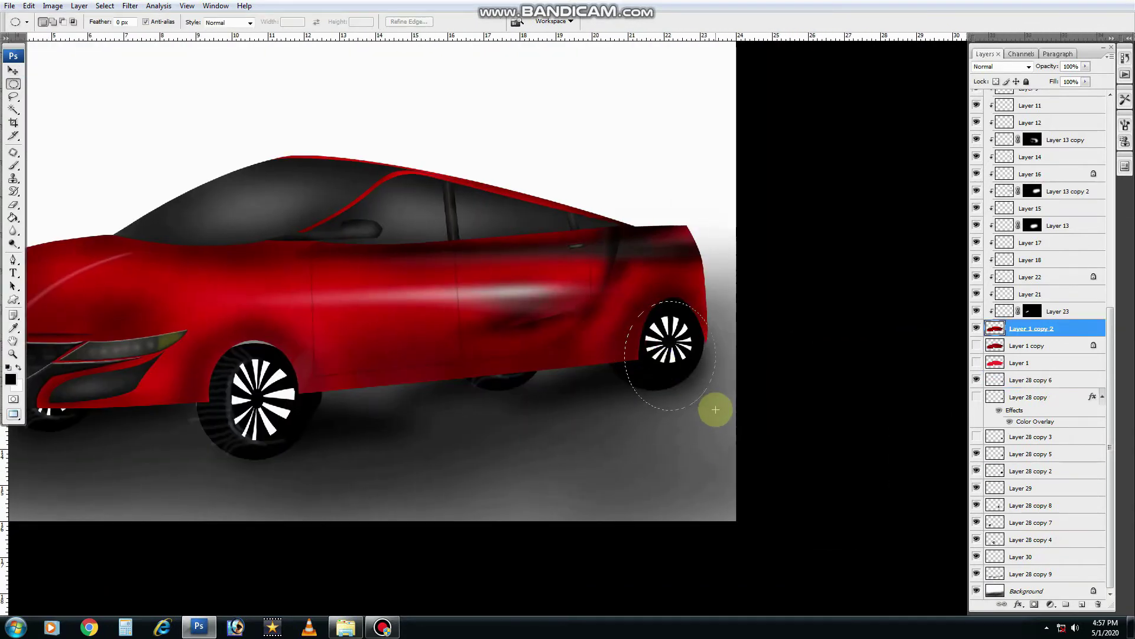
pyautogui.press('v')
pyautogui.hotkey('ctrl', '-')
pyautogui.hotkey('ctrl', '+')
pyautogui.keyDown('ctrl'); pyautogui.click(837, 393); pyautogui.keyUp('ctrl')
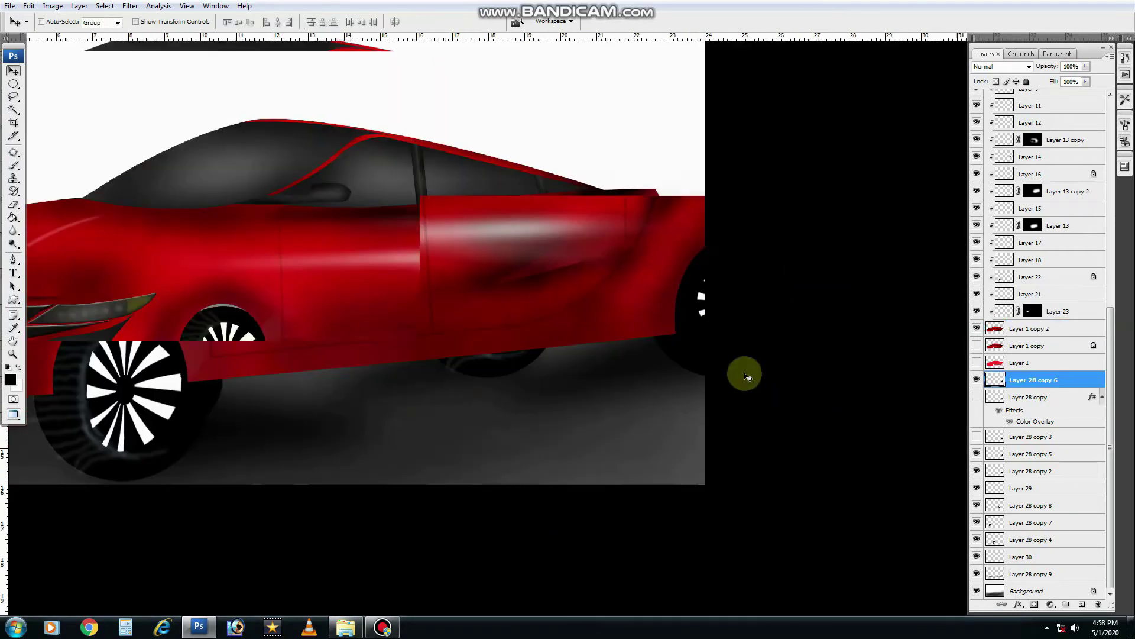
# Toggle the front wheel's visibility to compare it with the rear wheel.
pyautogui.hotkey('ctrl', '-')
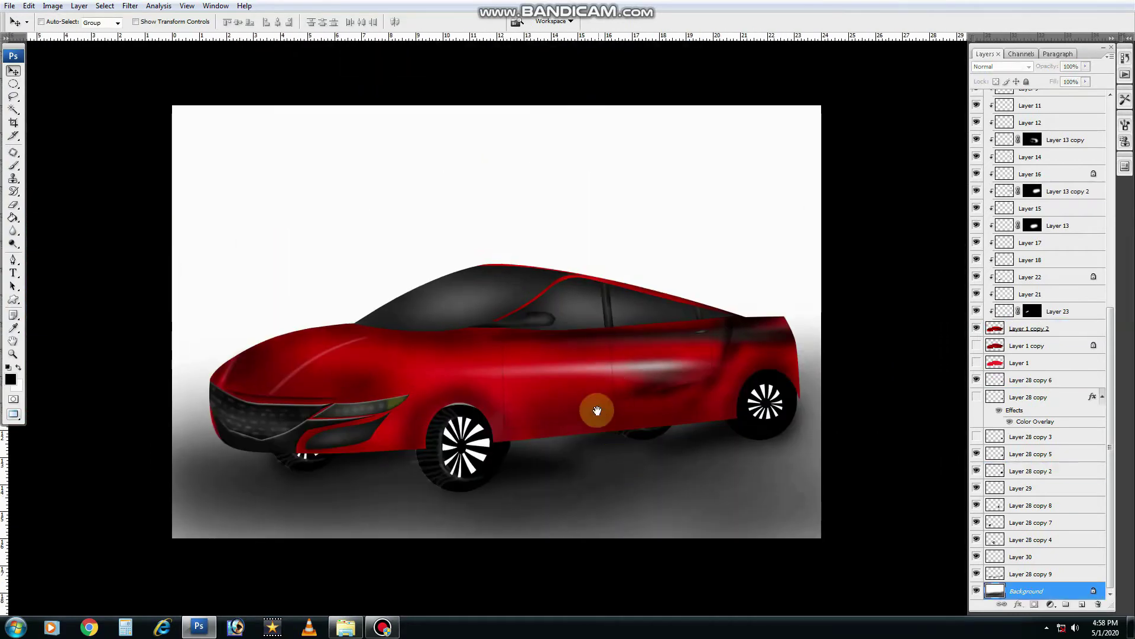
pyautogui.hotkey('ctrl', '+')
pyautogui.keyDown('ctrl'); pyautogui.click(304, 394); pyautogui.keyUp('ctrl')
pyautogui.click(977, 539)
pyautogui.keyDown('ctrl'); pyautogui.click(655, 456); pyautogui.keyUp('ctrl')
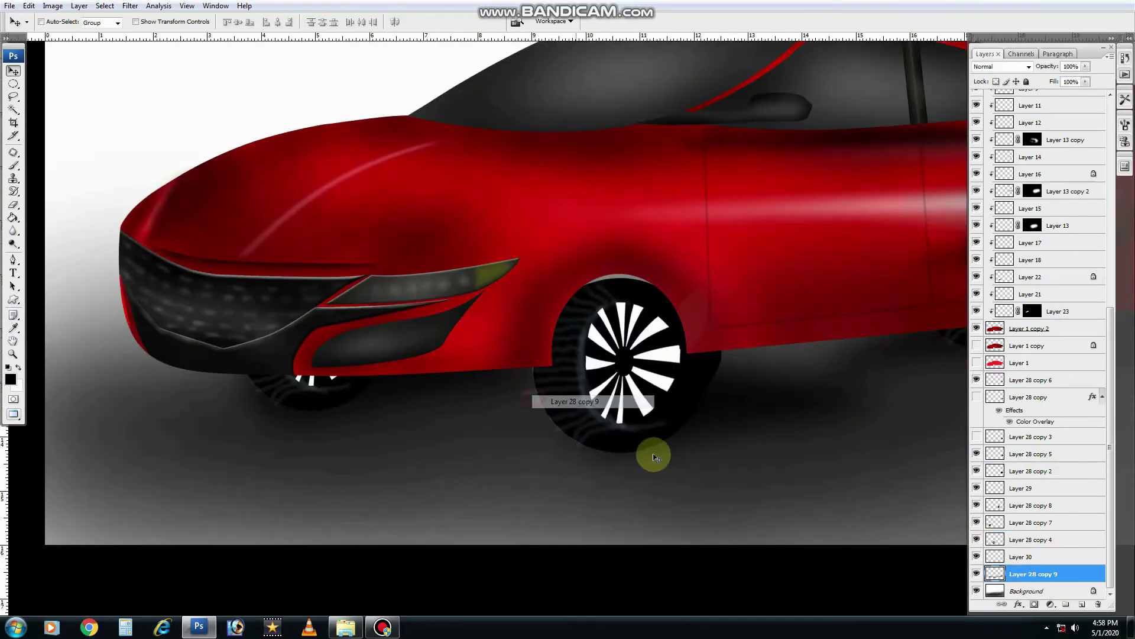
# Add a new white-filled layer just above the background.
pyautogui.hotkey('ctrl', '-')
pyautogui.click(994, 591)
pyautogui.hotkey('ctrl', 'alt', 'shift', 'n')
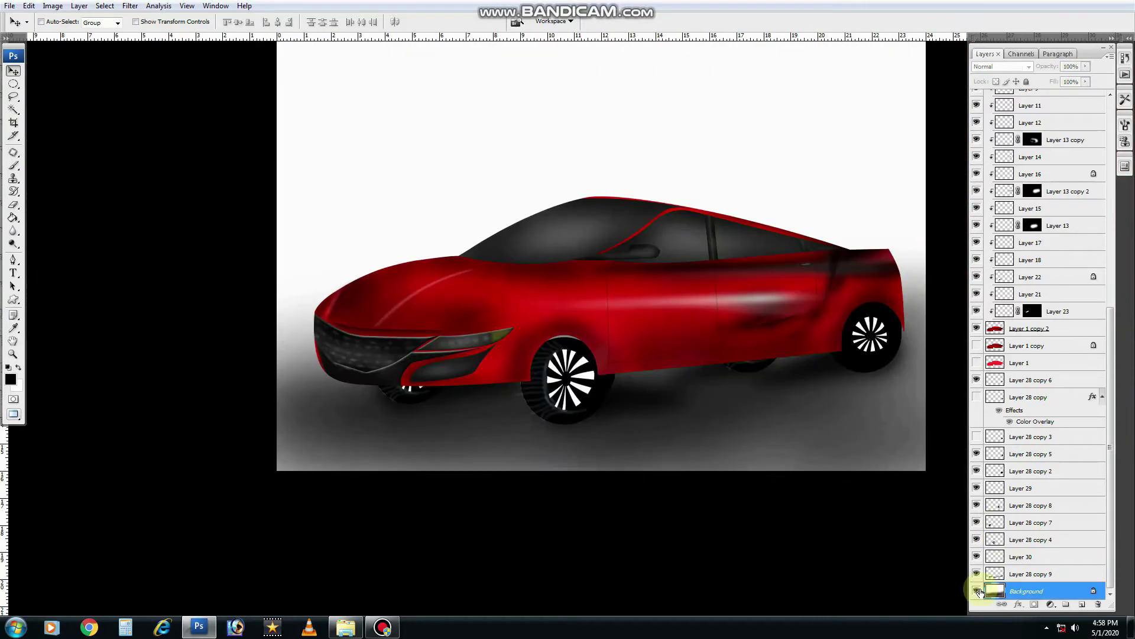
pyautogui.hotkey('ctrl', 'BackSpace')
pyautogui.hotkey('ctrl', '+')
pyautogui.keyDown('ctrl'); pyautogui.click(574, 203); pyautogui.keyUp('ctrl')
pyautogui.press('p')
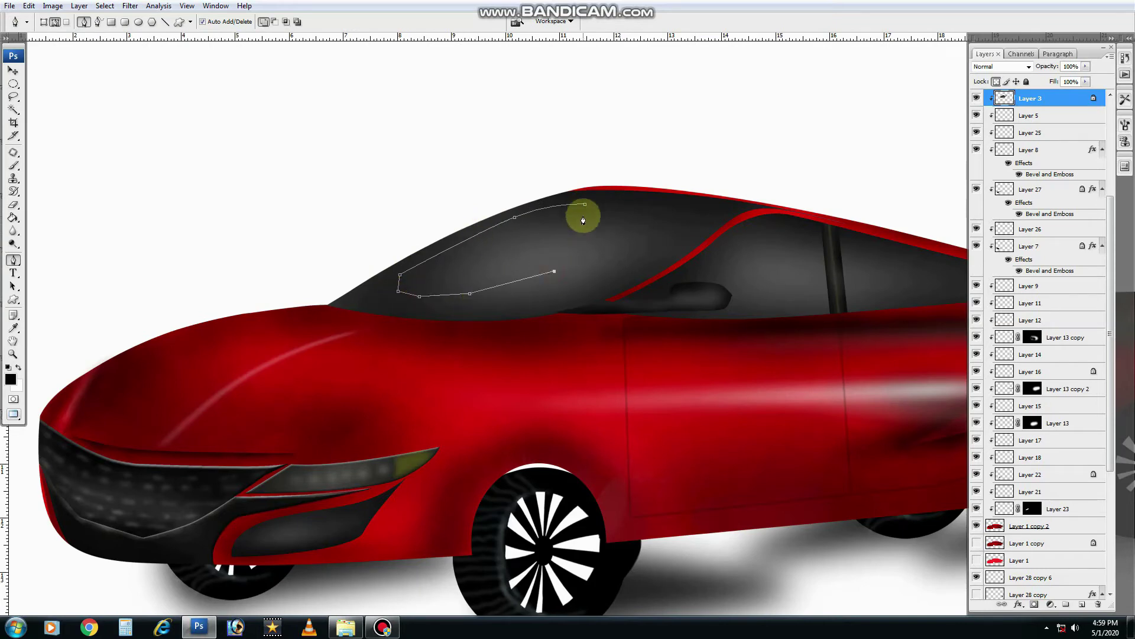
# Brighten the duplicated windshield area into a glossy highlight.
pyautogui.press('v')
pyautogui.hotkey('ctrl', 'j')
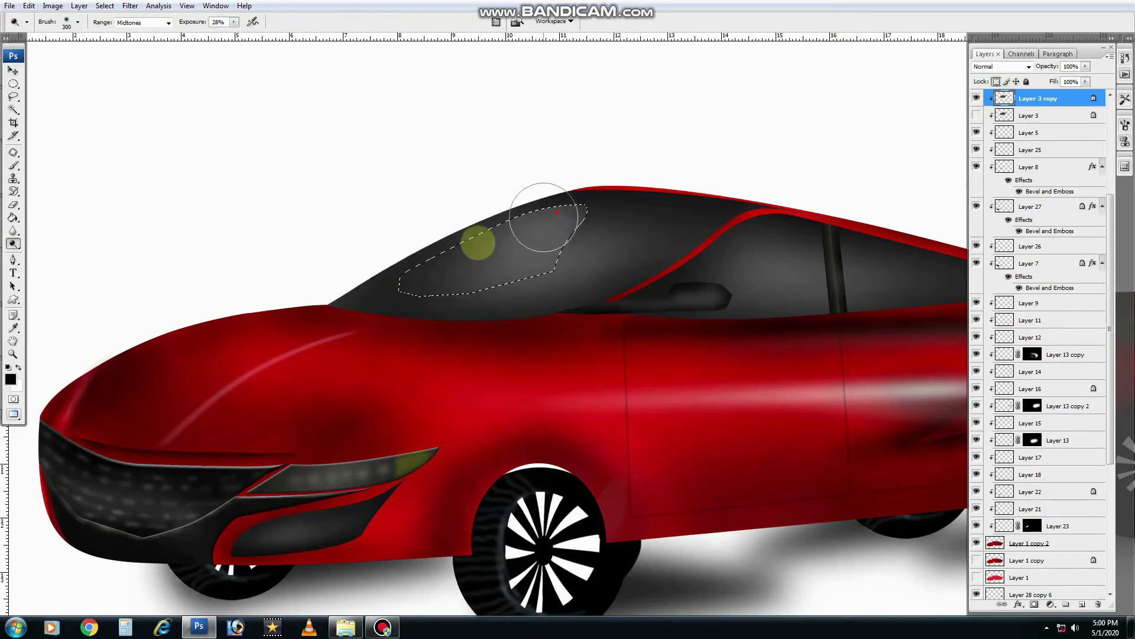
pyautogui.hotkey('ctrl', 'd')
pyautogui.hotkey('ctrl', '-')
pyautogui.hotkey('ctrl', '+')
pyautogui.press('l')
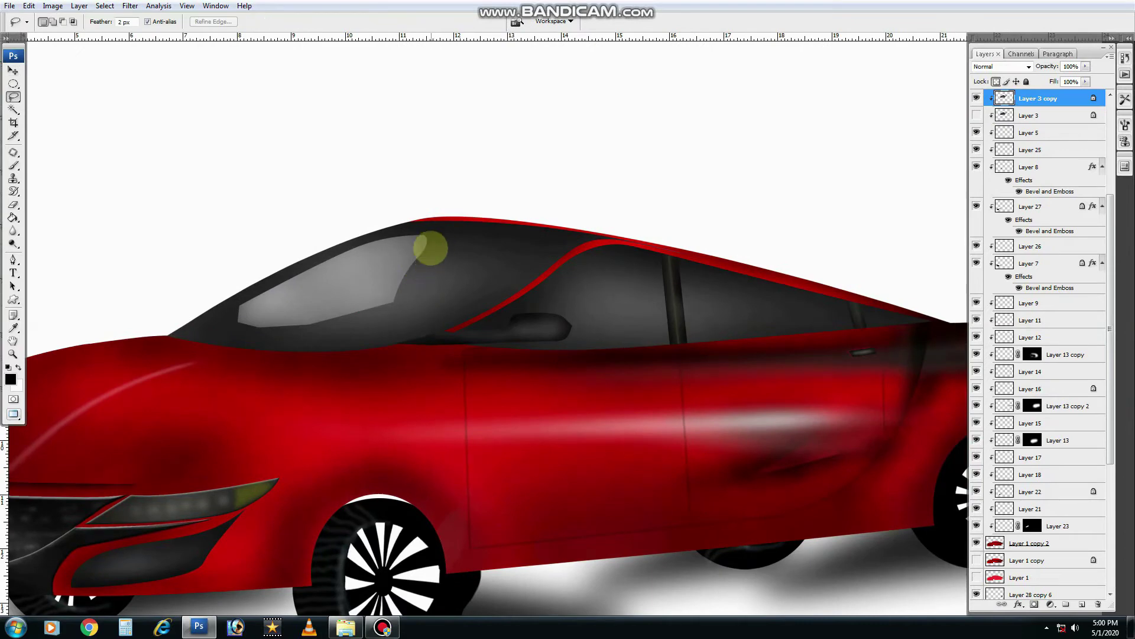
# Trace a path along the window base and turn it into a selection.
pyautogui.hscroll(2, 477, 360)
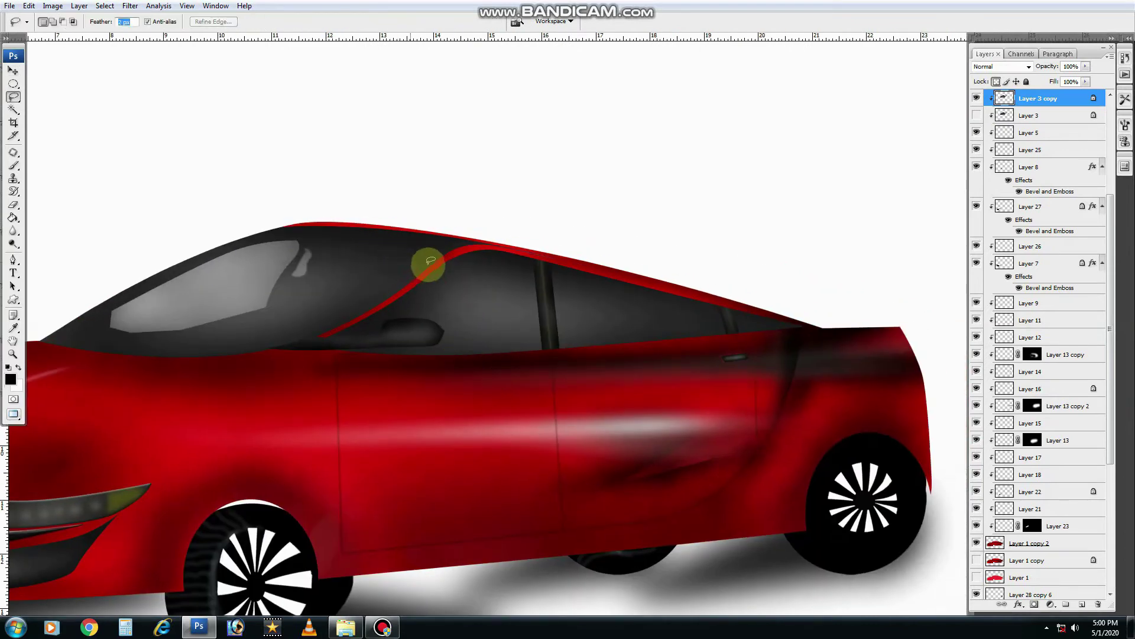
pyautogui.write('v')
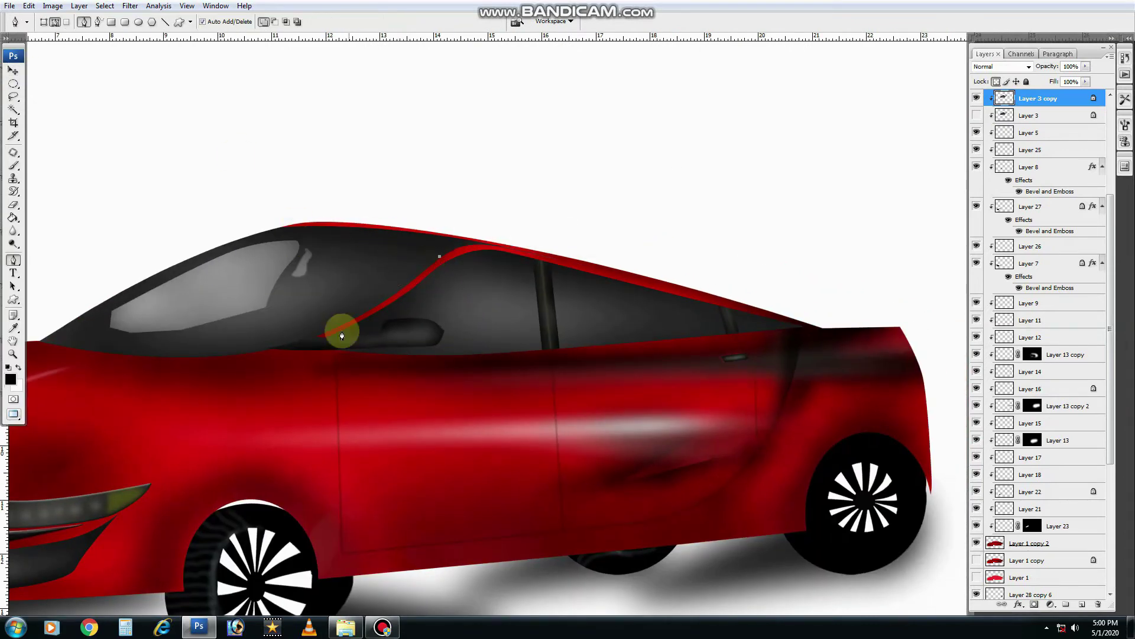
pyautogui.click(379, 307)
pyautogui.click(314, 324)
pyautogui.click(250, 341)
pyautogui.moveTo(176, 361); pyautogui.dragTo(212, 355)
pyautogui.click(476, 251)
pyautogui.hotkey('ctrl', 'Return')
pyautogui.press('b')
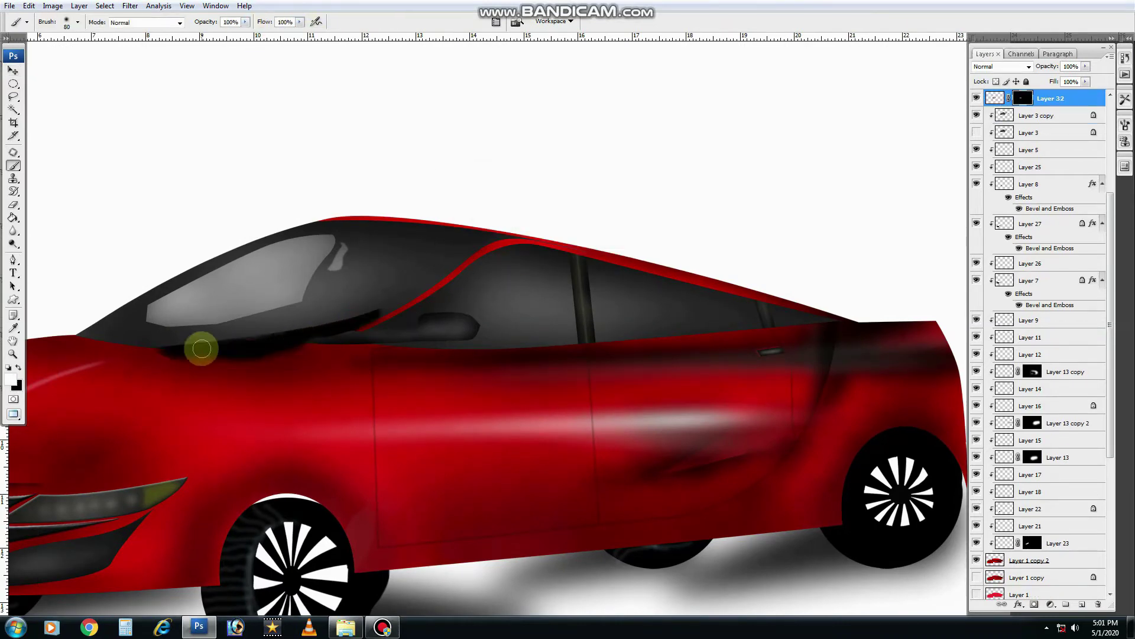
# Add a new top layer above the windshield copy and zoom in on the side window.
pyautogui.press('v')
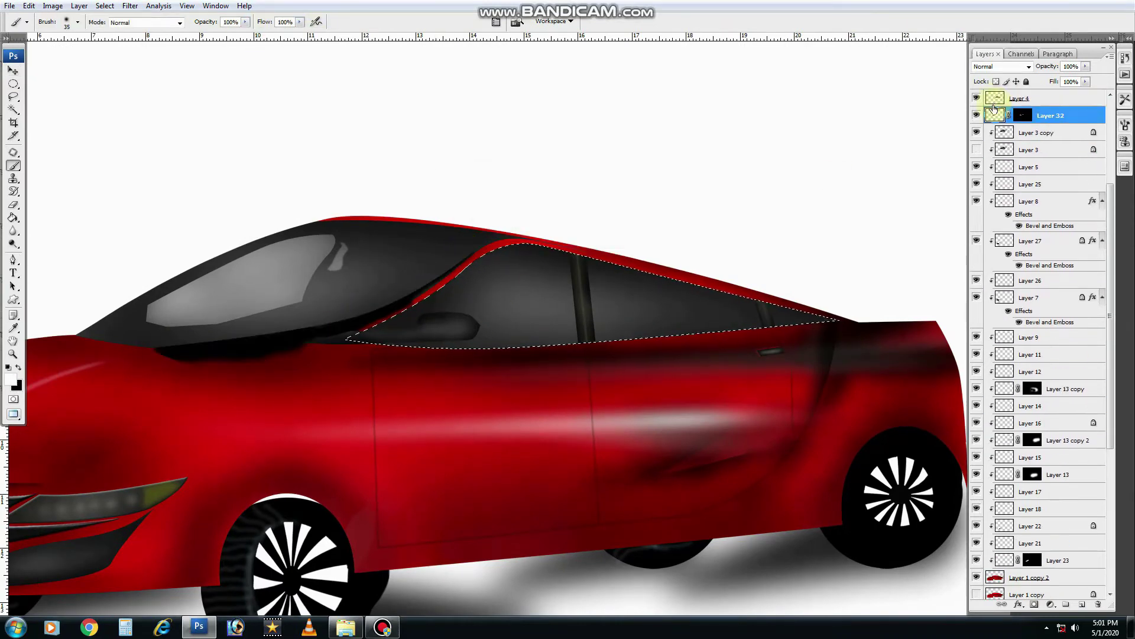
pyautogui.click(996, 579)
pyautogui.click(1030, 133)
pyautogui.click(1048, 115)
pyautogui.scroll(-2, 444, 380)
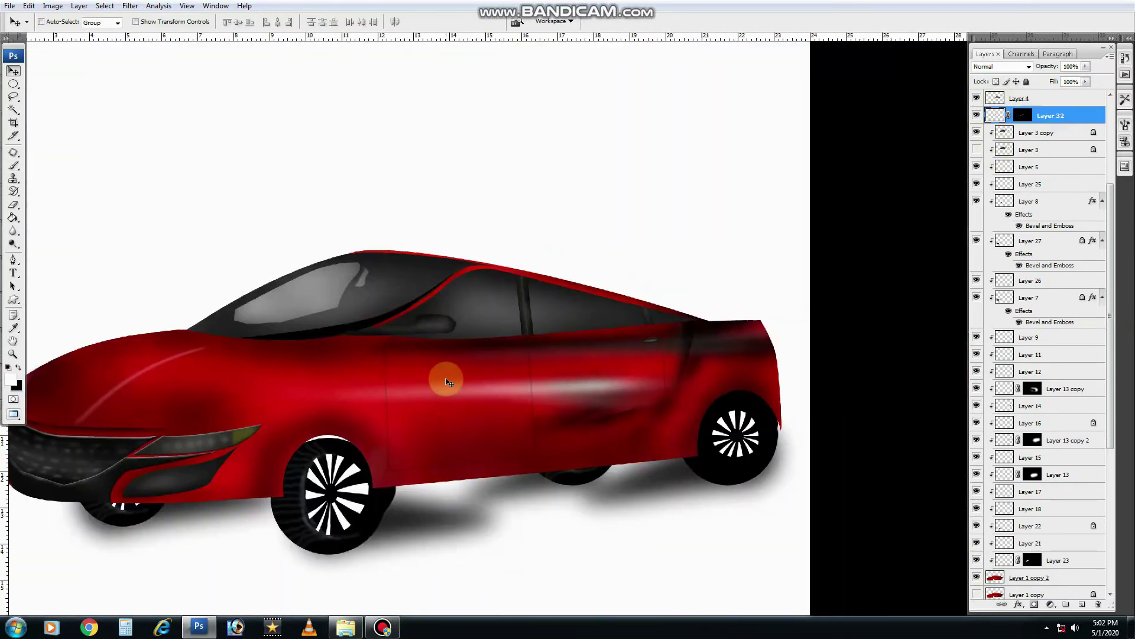
pyautogui.scroll(2, 379, 299)
pyautogui.hotkey('alt', ']')
pyautogui.press('p')
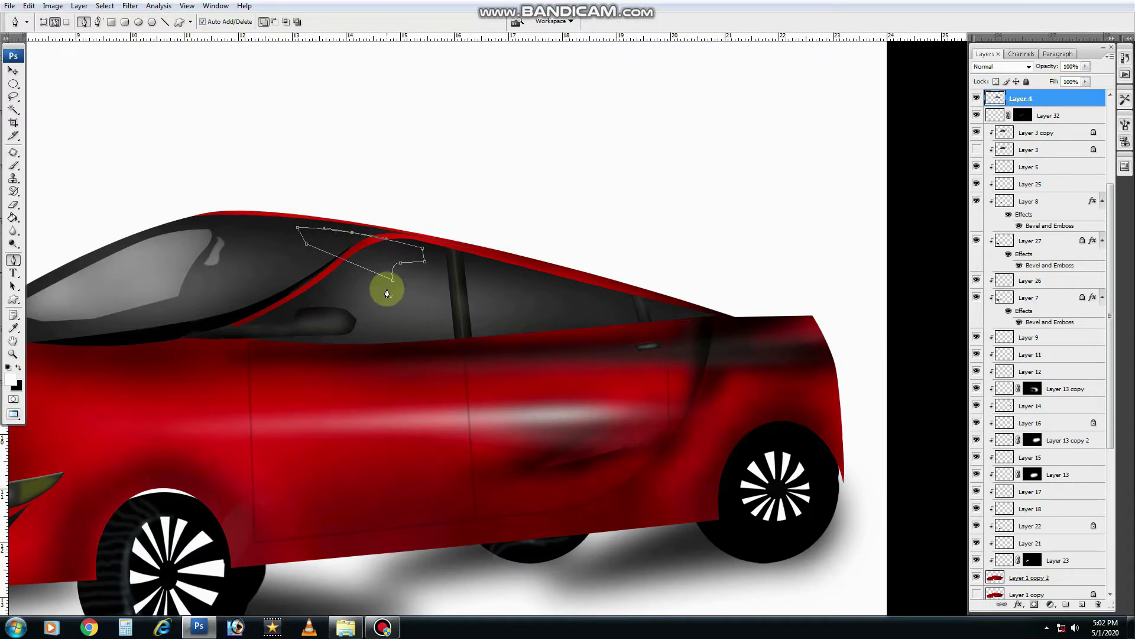
pyautogui.press('v')
# Pick the windshield copy, window-base shading and side window reflection layers from the canvas.
pyautogui.rightClick(278, 261)
pyautogui.click(319, 271)
pyautogui.scroll(2, 480, 257)
pyautogui.rightClick(480, 258)
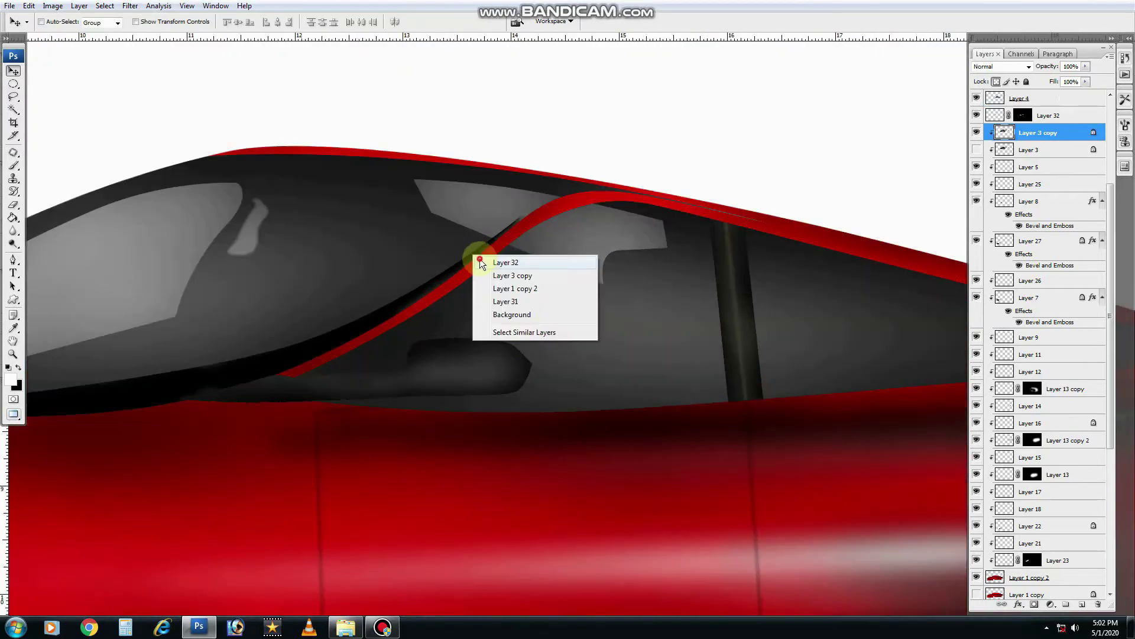
pyautogui.click(482, 262)
pyautogui.scroll(-2, 575, 296)
pyautogui.rightClick(499, 246)
pyautogui.click(505, 254)
# Abandon a pen path and select the white backdrop layer beneath the car.
pyautogui.press('p')
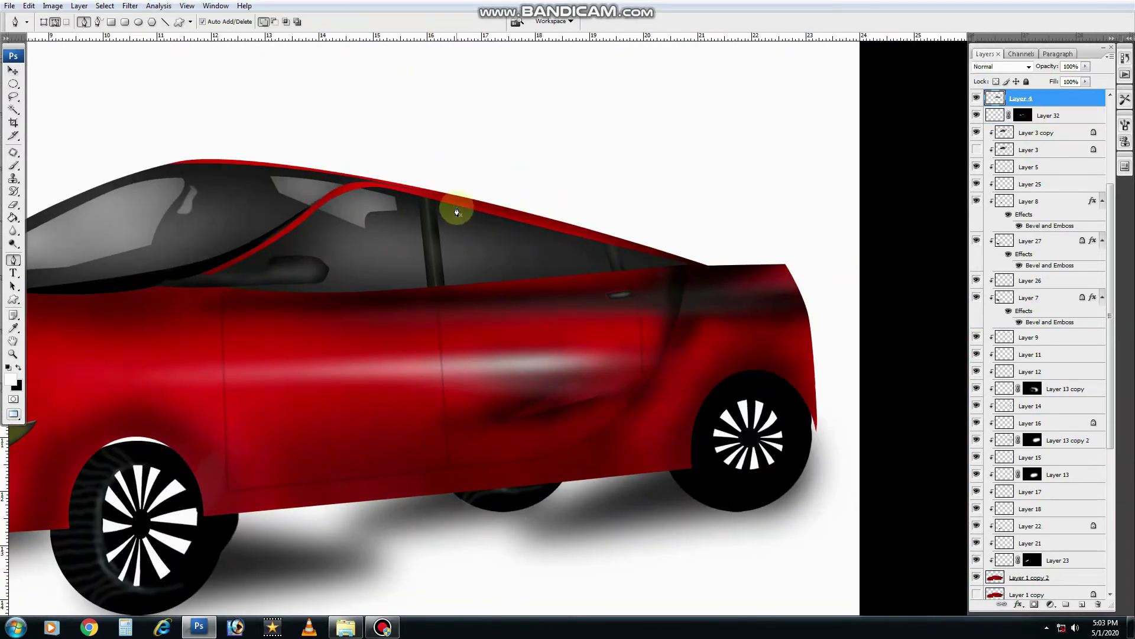
pyautogui.press('v')
pyautogui.scroll(-1, 607, 266)
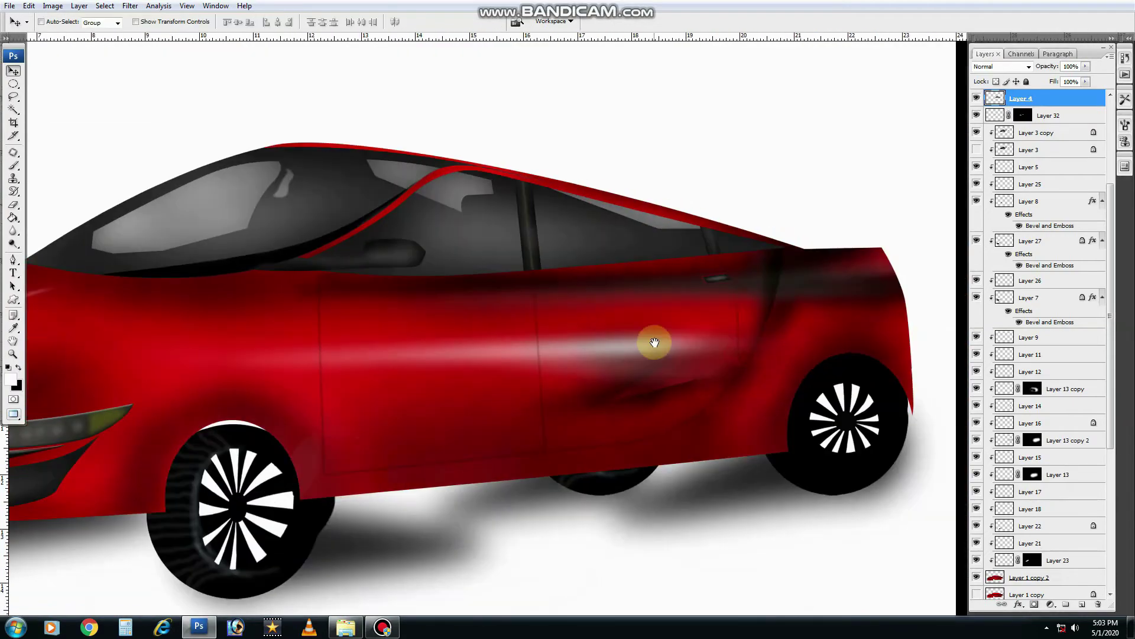
pyautogui.rightClick(654, 337)
pyautogui.click(672, 274)
pyautogui.scroll(-2, 591, 354)
# Pen the mirror outline and fill it red on a new layer.
pyautogui.scroll(2, 594, 358)
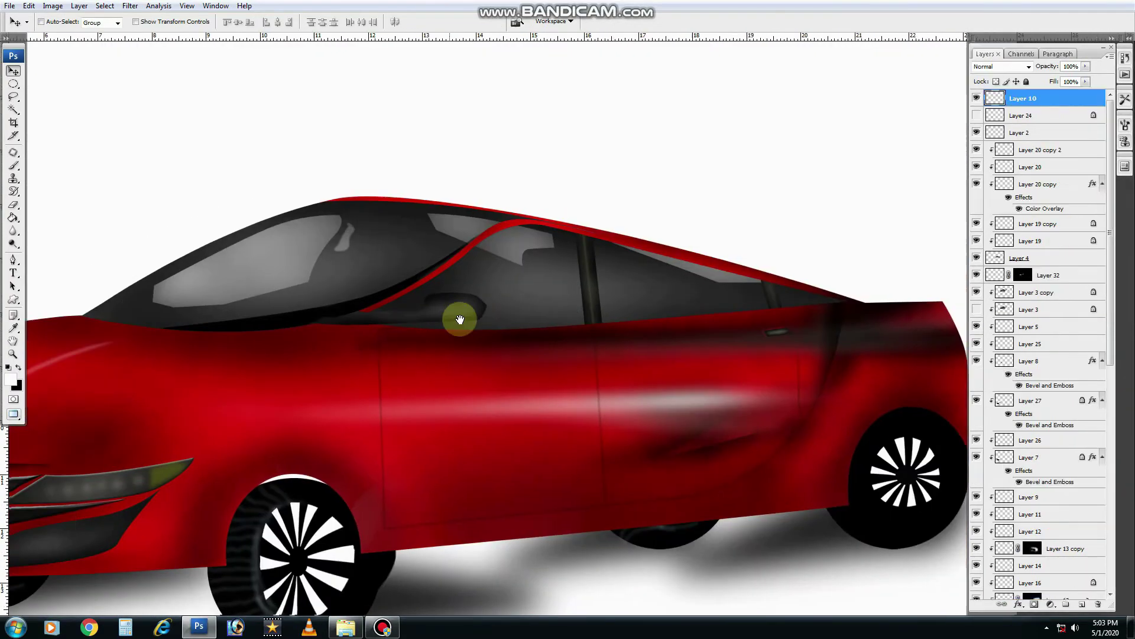
pyautogui.press('p')
pyautogui.hotkey('ctrl', 'Return')
pyautogui.hotkey('ctrl', 'shift', 'alt', 'n')
pyautogui.press('v')
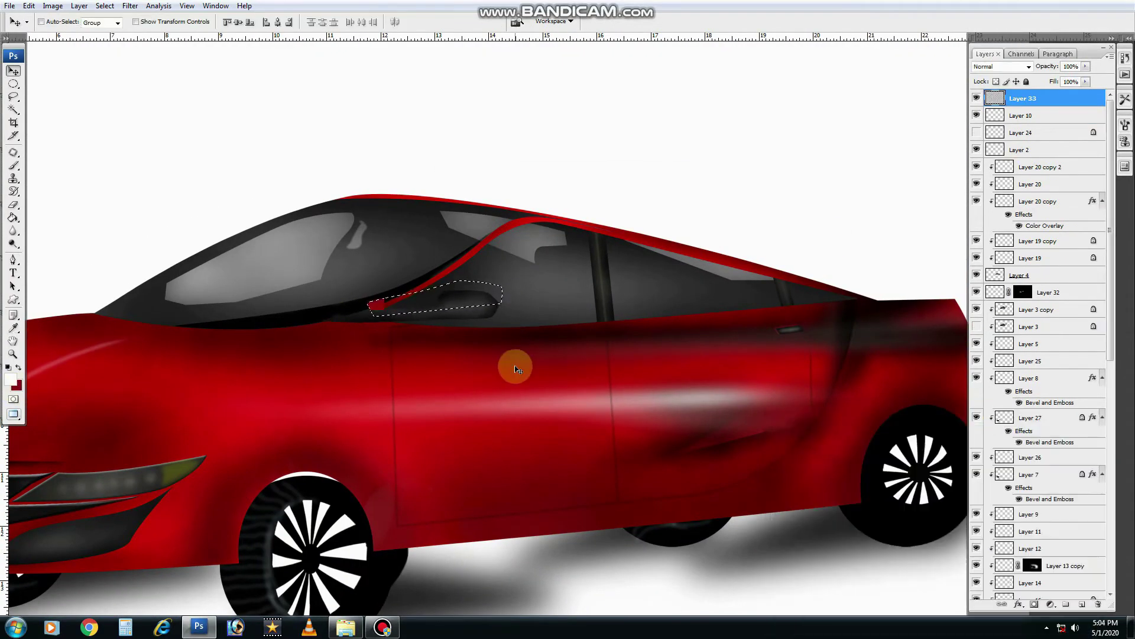
pyautogui.hotkey('ctrl', 'BackSpace')
pyautogui.scroll(2, 406, 278)
# Warp the red mirror to fit the door, lock transparency, and burn its underside.
pyautogui.hotkey('ctrl', 't')
pyautogui.moveTo(324, 256); pyautogui.dragTo(279, 292)
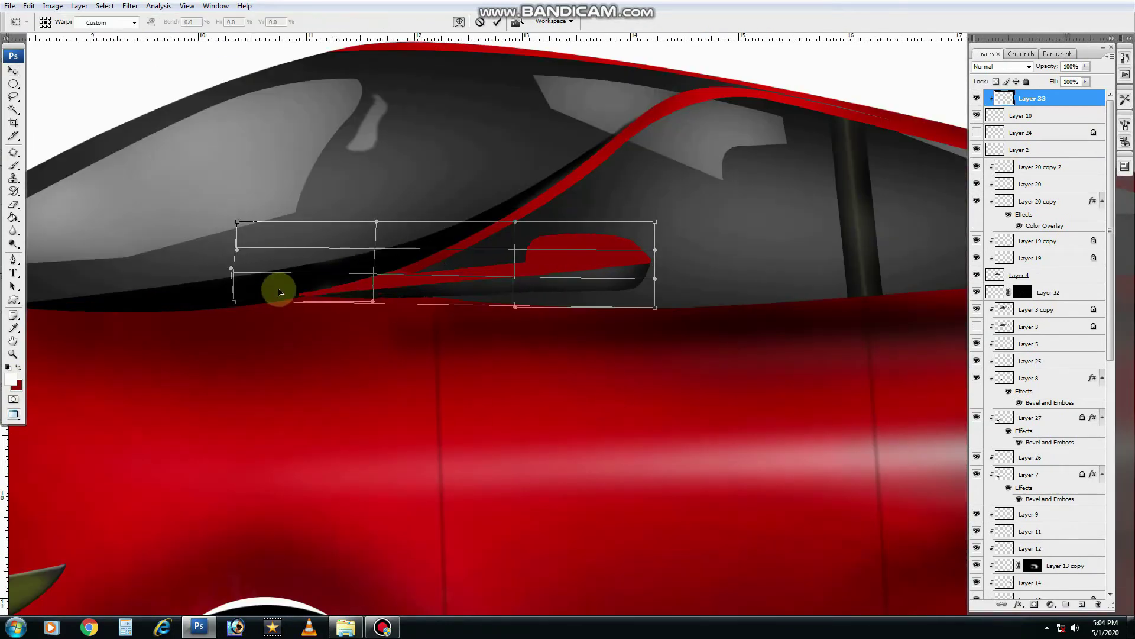
pyautogui.press('Return')
pyautogui.press('o')
pyautogui.press('/')
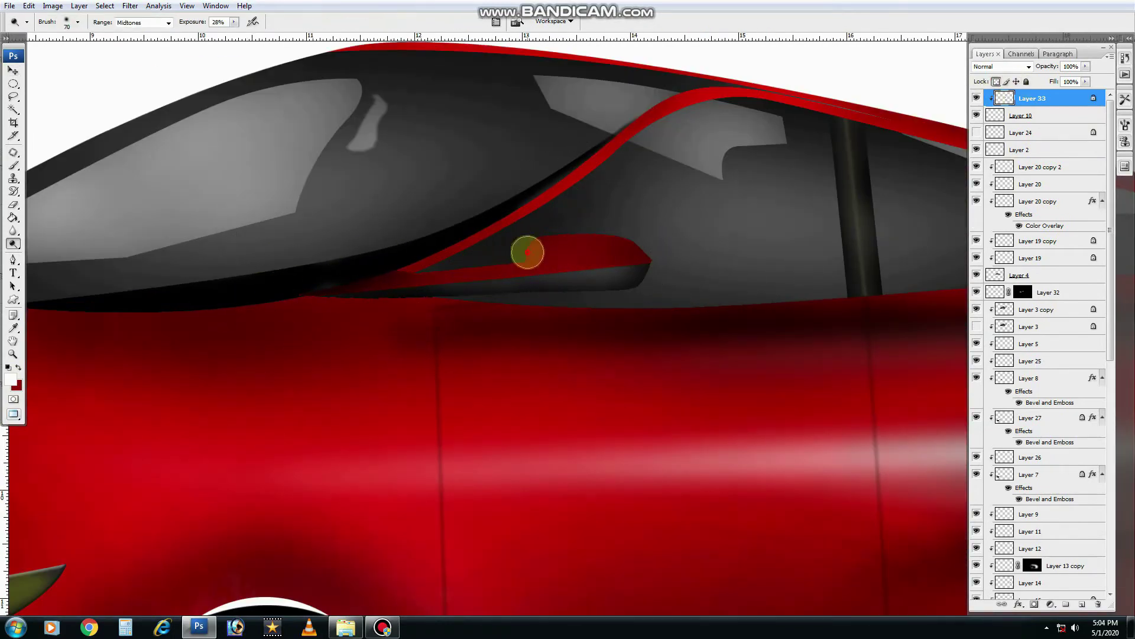
pyautogui.moveTo(624, 272); pyautogui.dragTo(540, 274)
# Add a new layer for mirror details with swapped colours and view the whole car.
pyautogui.hotkey('ctrl', '-')
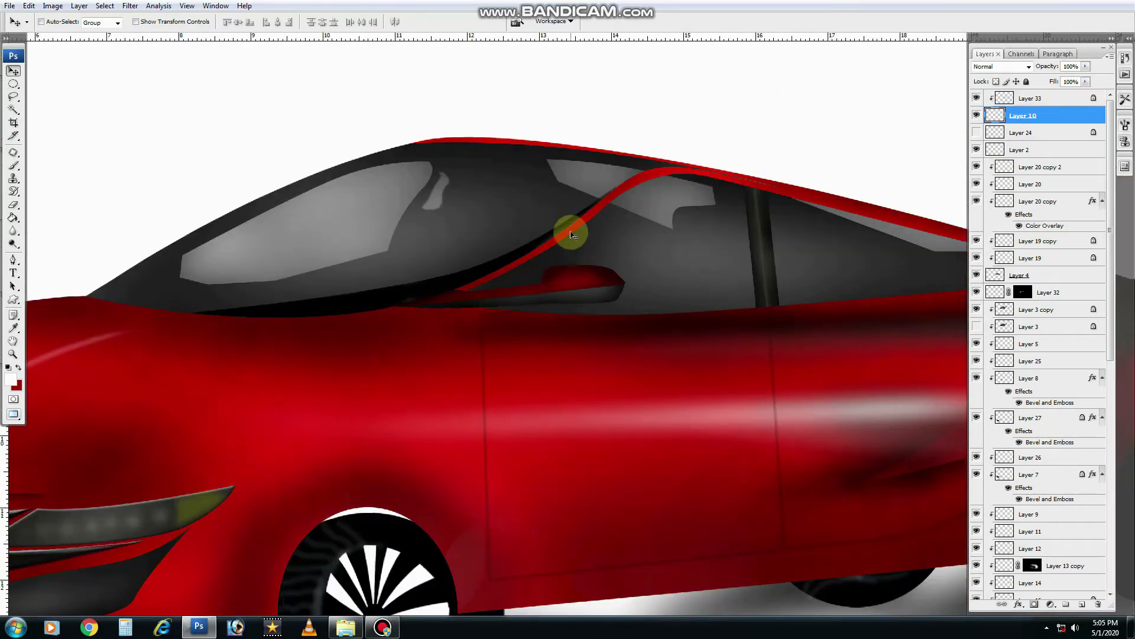
pyautogui.hotkey('alt', ',')
pyautogui.hscroll(3, 826, 234)
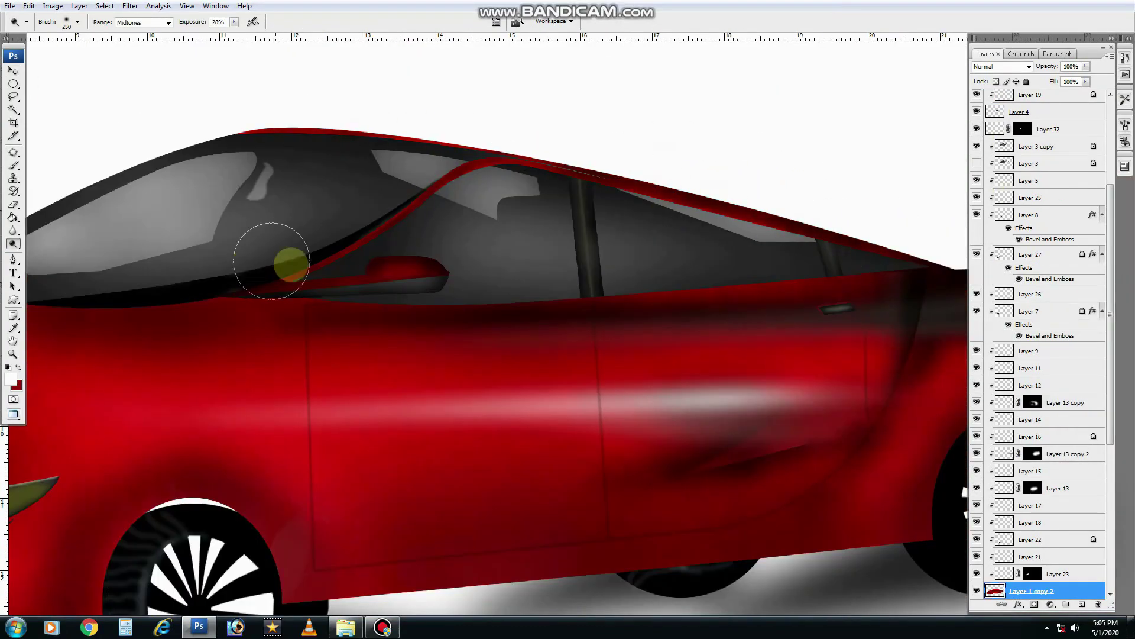
pyautogui.hotkey('ctrl', '+')
pyautogui.hotkey('alt', '.')
pyautogui.scroll(3, 562, 255)
pyautogui.press('v')
pyautogui.press('x')
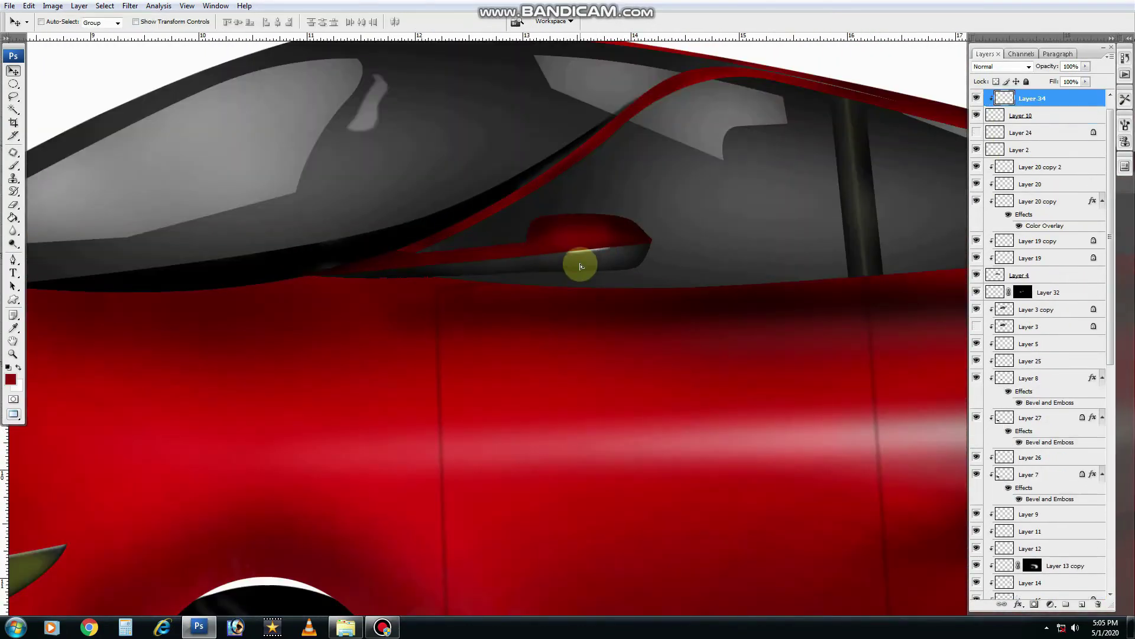
pyautogui.hotkey('ctrl', '0')
pyautogui.hotkey('ctrl', '+')
pyautogui.keyDown('ctrl'); pyautogui.click(583, 215); pyautogui.keyUp('ctrl')
# Fill the rear roof selection red and warp it down onto the rear body.
pyautogui.hotkey('ctrl', '-')
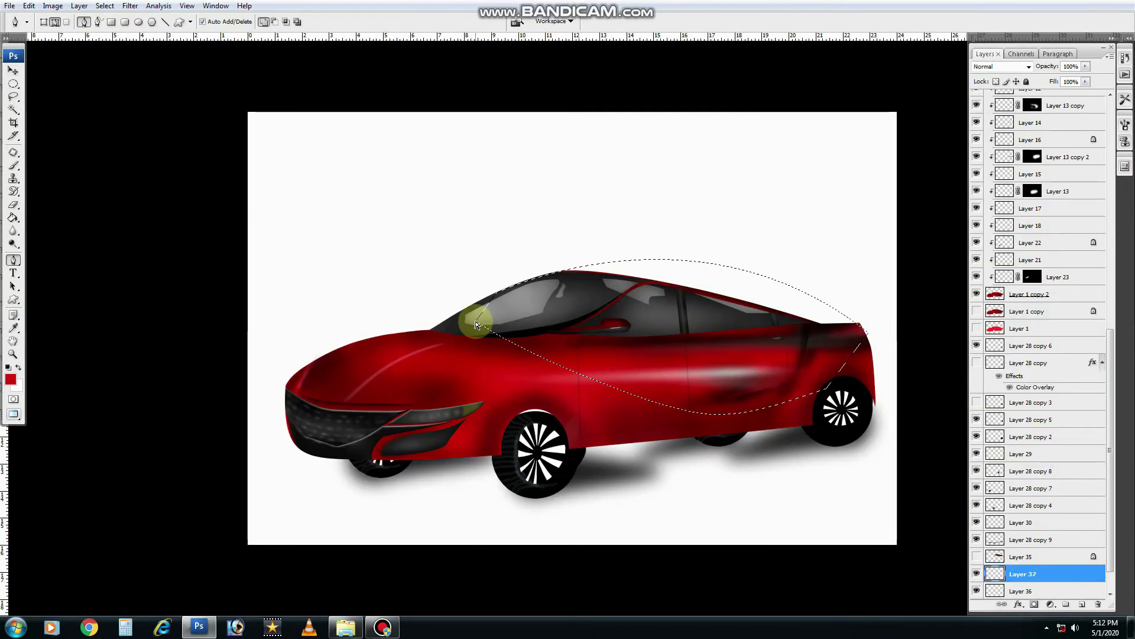
pyautogui.hotkey('alt', 'BackSpace')
pyautogui.hotkey('ctrl', 'd')
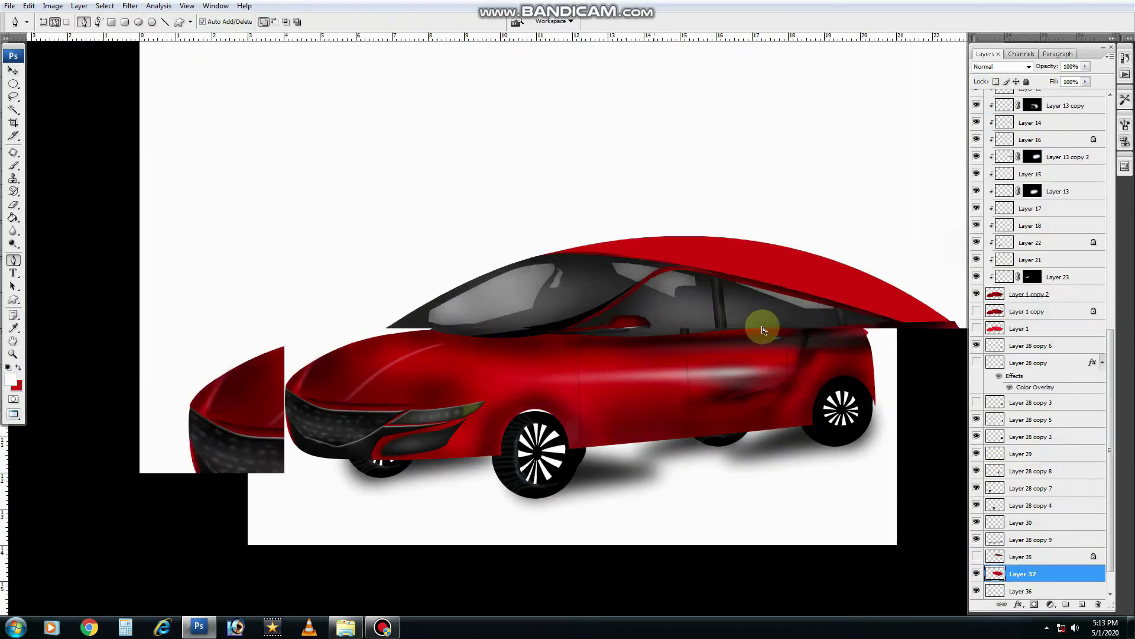
pyautogui.hotkey('ctrl', '+')
pyautogui.press('v')
pyautogui.rightClick(556, 232)
pyautogui.click(576, 231)
pyautogui.hotkey('ctrl', 't')
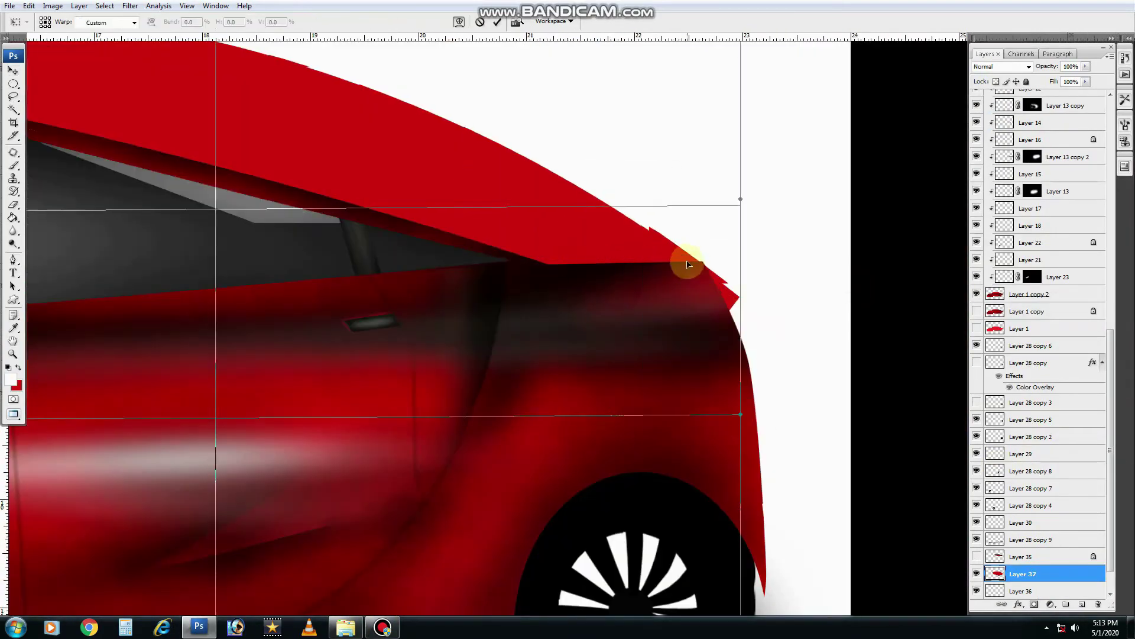
pyautogui.moveTo(684, 260); pyautogui.dragTo(651, 134)
pyautogui.press('Return')
# Burn the rear roof and window darker at Midtones, 28% exposure.
pyautogui.hotkey('ctrl', '0')
pyautogui.press('o')
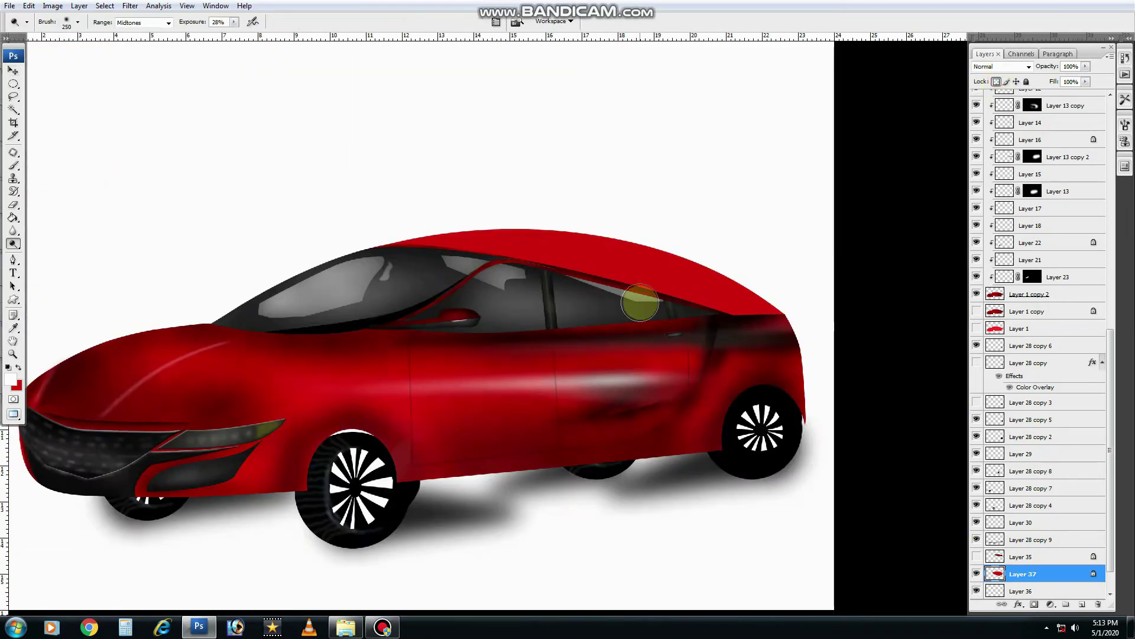
pyautogui.moveTo(633, 300)
pyautogui.mouseDown()
pyautogui.moveTo(398, 248)
pyautogui.moveTo(564, 224)
pyautogui.mouseUp()
pyautogui.moveTo(607, 296); pyautogui.dragTo(723, 304)
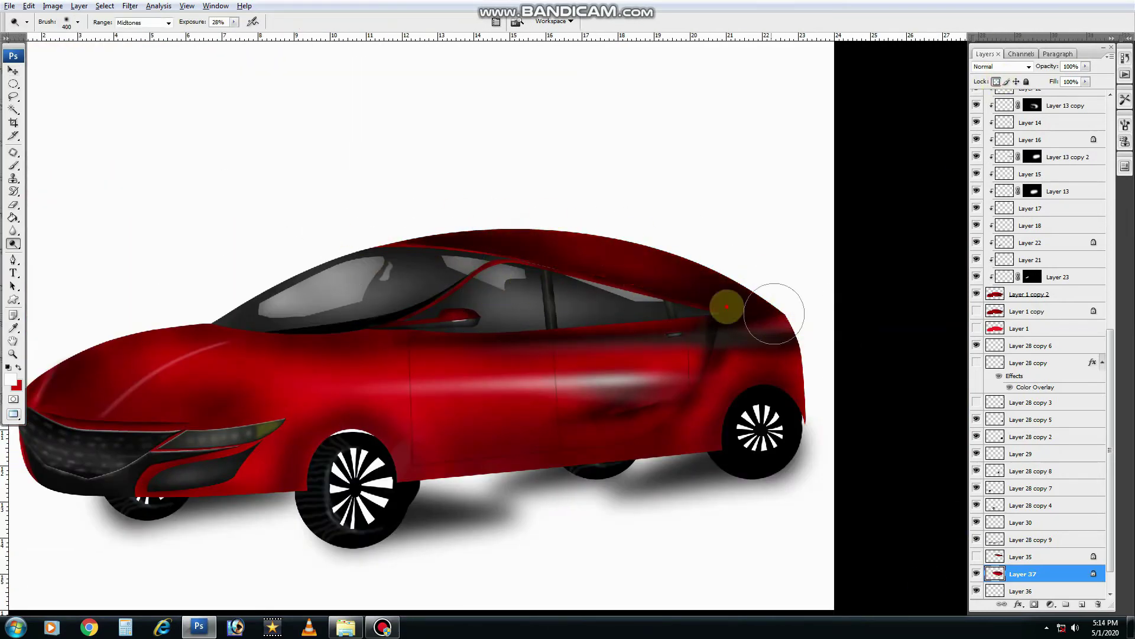
pyautogui.hotkey('ctrl', '-')
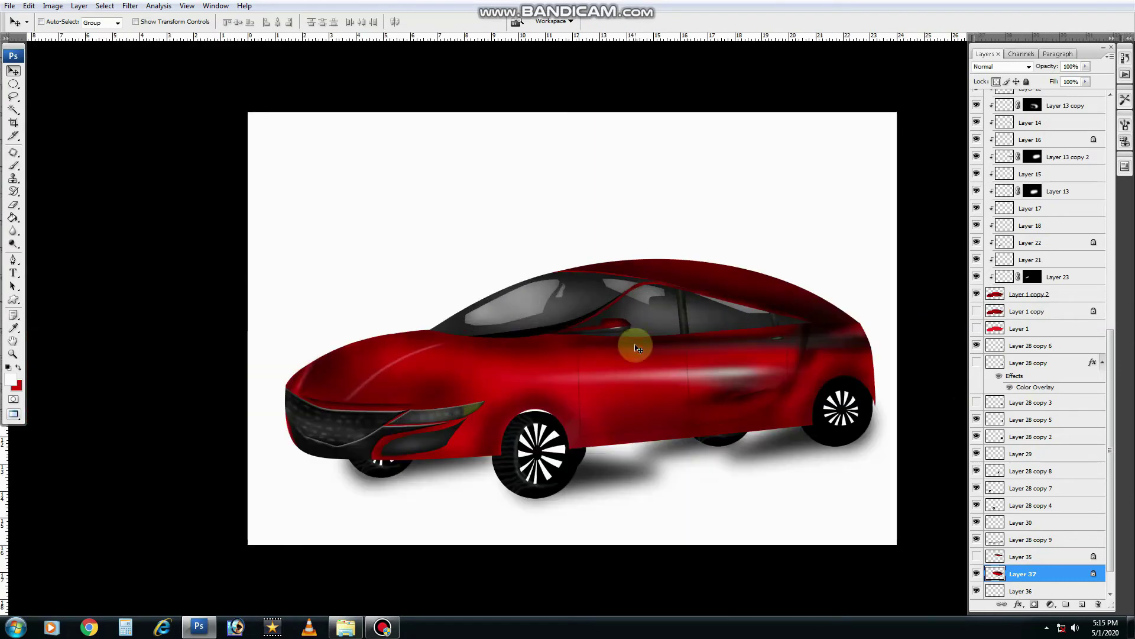
# Apply a Bevel and Emboss effect to Layer 22's red front trim.
pyautogui.hotkey('ctrl', '+')
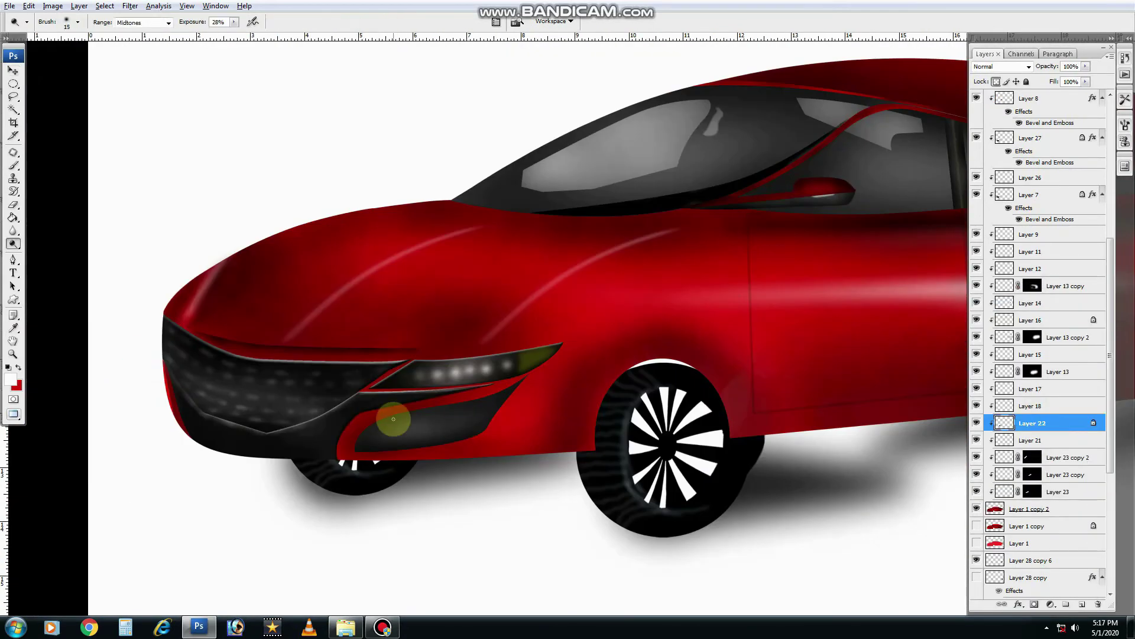
pyautogui.doubleClick(1067, 427)
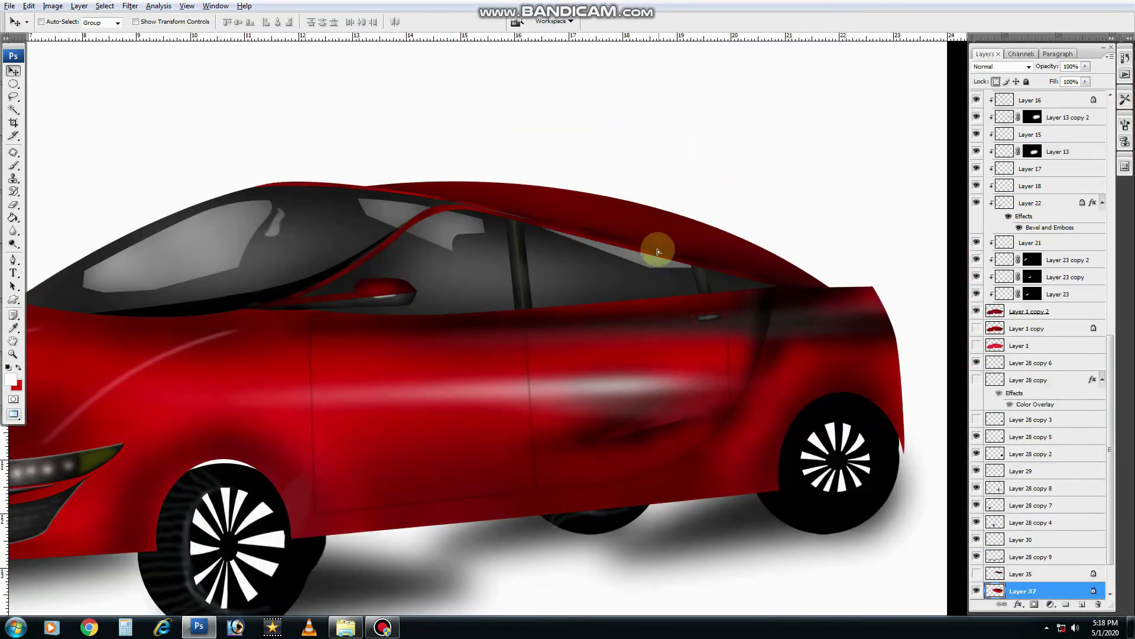
pyautogui.scroll(-3, 659, 252)
pyautogui.scroll(3, 678, 354)
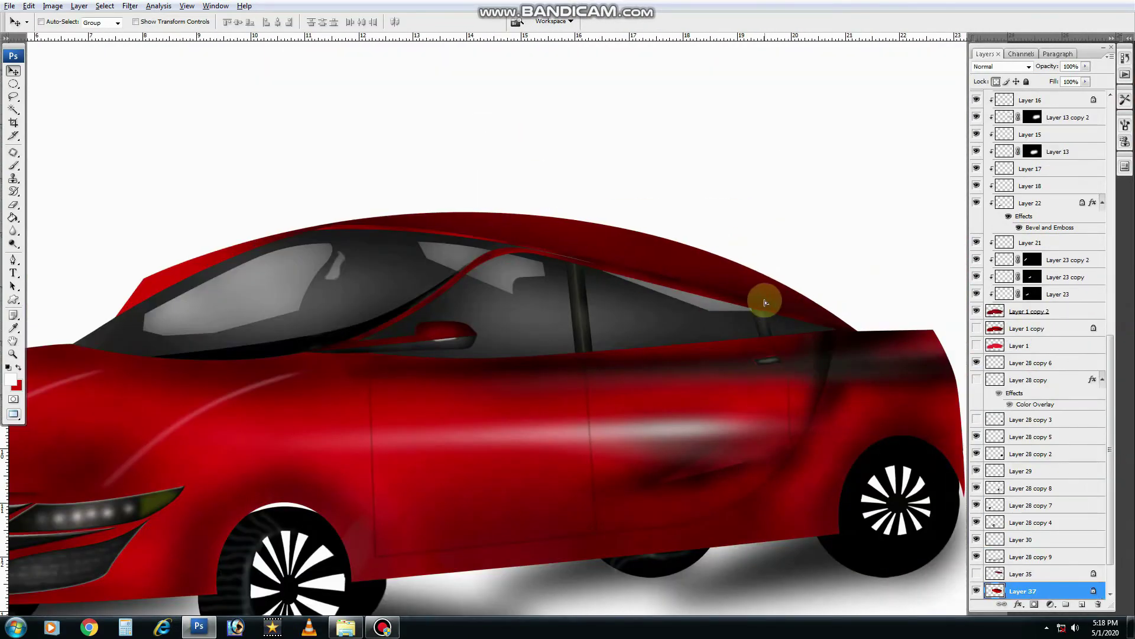
# Duplicate Layer 37, the rear roof piece, as Layer 37 copy.
pyautogui.press('p')
pyautogui.click(271, 251)
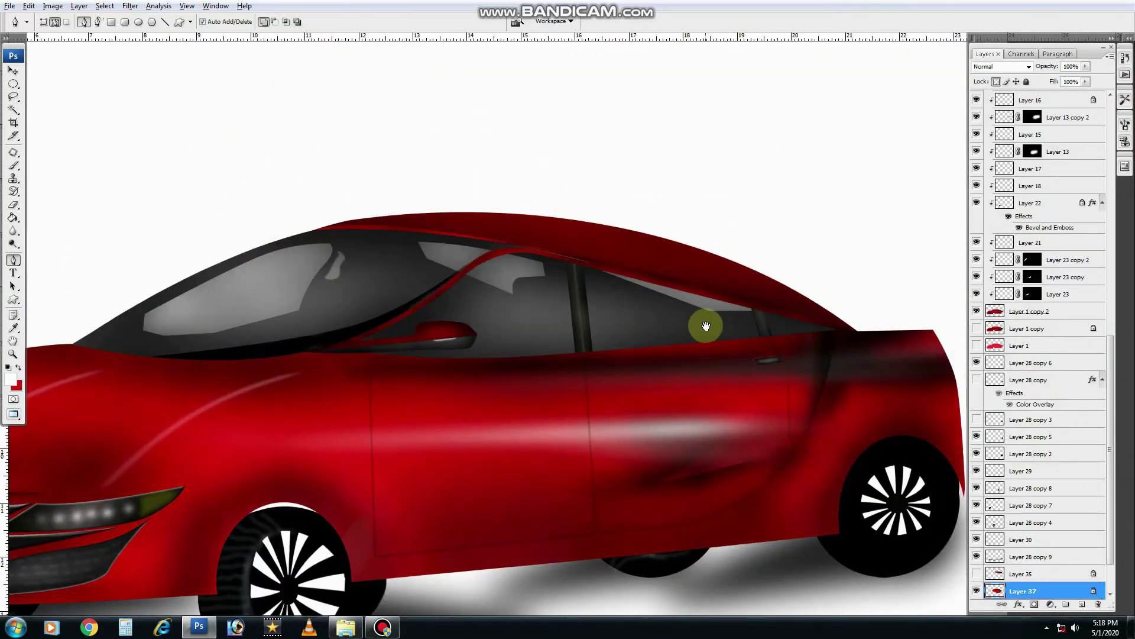
pyautogui.hotkey('ctrl', '-')
pyautogui.press('v')
pyautogui.hotkey('ctrl', 'j')
# Warp Layer 37 copy over the car's rear and burn the rear door darker.
pyautogui.hotkey('ctrl', '0')
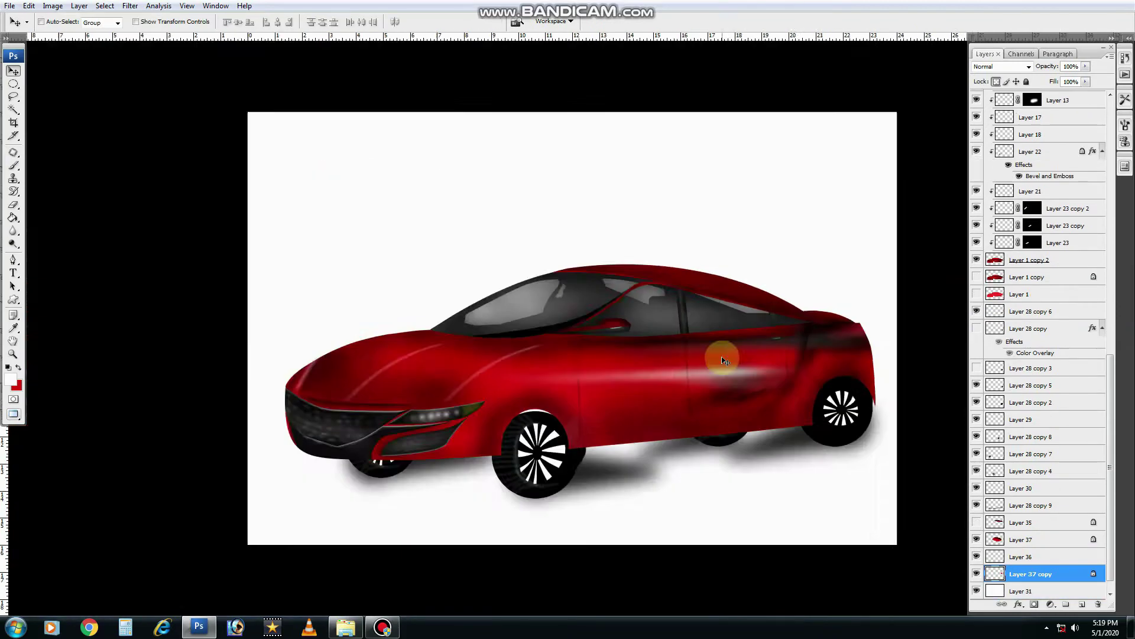
pyautogui.hotkey('ctrl', '+')
pyautogui.hotkey('ctrl', 't')
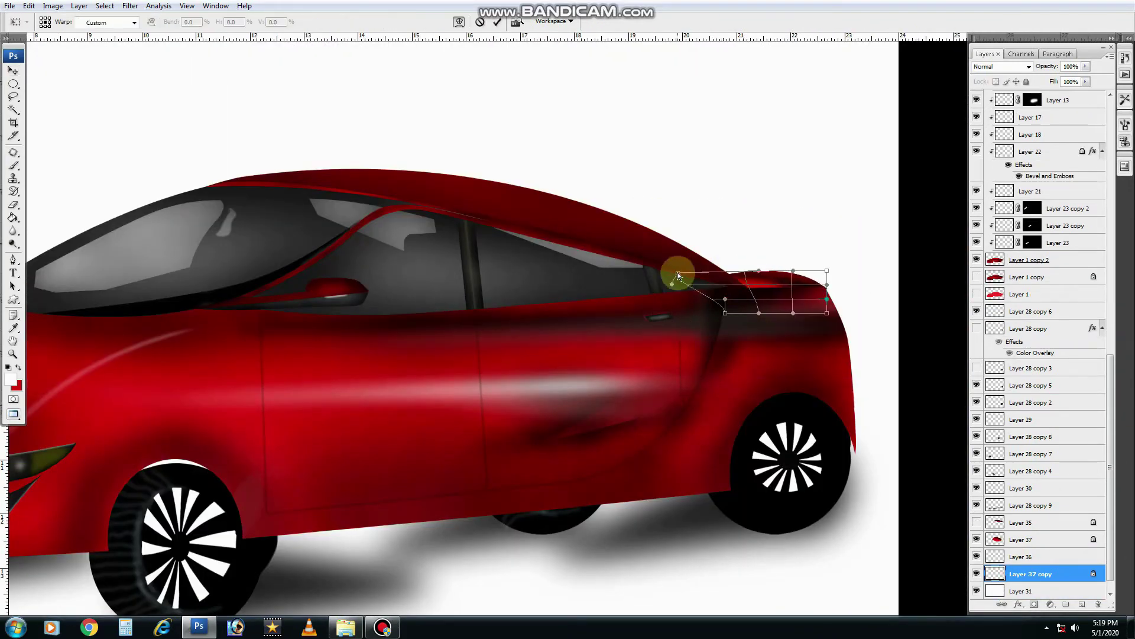
pyautogui.press('Return')
pyautogui.hotkey('ctrl', '+')
pyautogui.press('o')
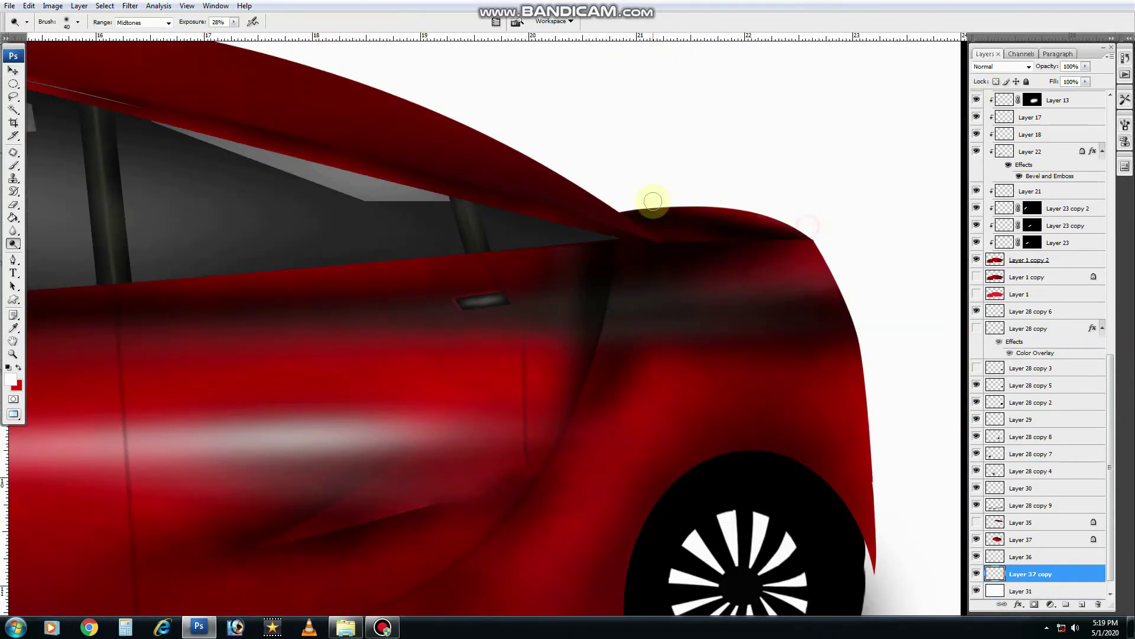
pyautogui.hotkey('ctrl', '-')
# Fill the rear pillar path dark red on a new Layer 39 clipped to the body.
pyautogui.keyDown('ctrl'); pyautogui.click(721, 277); pyautogui.keyUp('ctrl')
pyautogui.press('p')
pyautogui.hotkey('ctrl', 'Return')
pyautogui.hotkey('ctrl', 'shift', 'alt', 'n')
pyautogui.hotkey('ctrl', 'alt', 'g')
pyautogui.hotkey('ctrl', 'BackSpace')
pyautogui.hotkey('ctrl', 'd')
pyautogui.press('v')
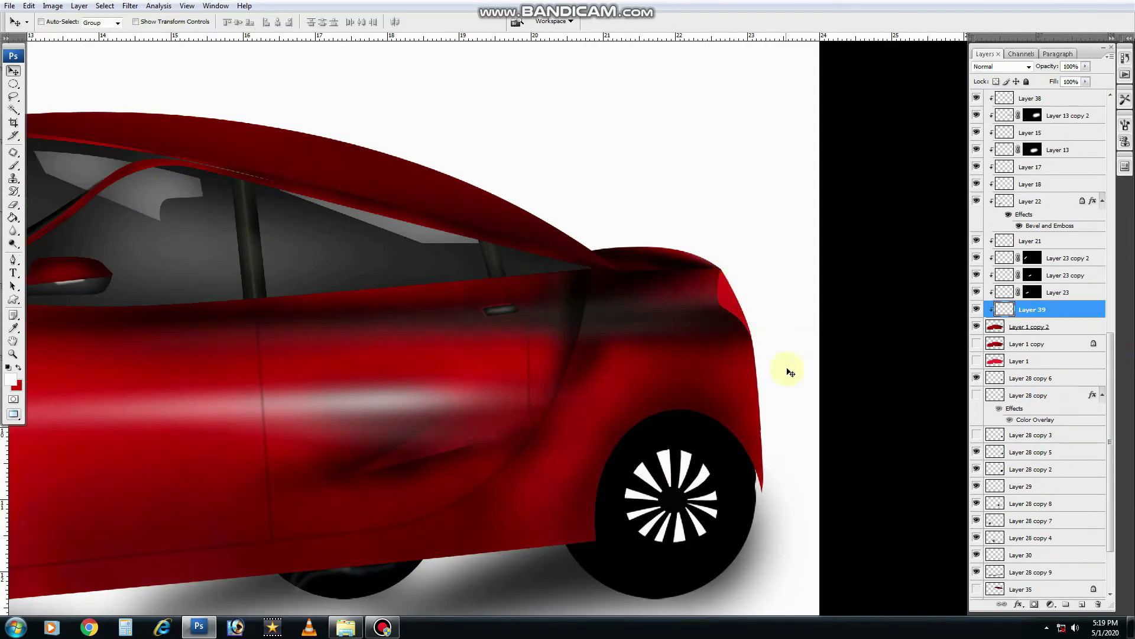
pyautogui.hotkey('ctrl', '0')
# Scale all car layers to 82.2% and merge them into Layer 33.
pyautogui.hotkey('ctrl', '-')
pyautogui.hotkey('ctrl', 'alt', 'a')
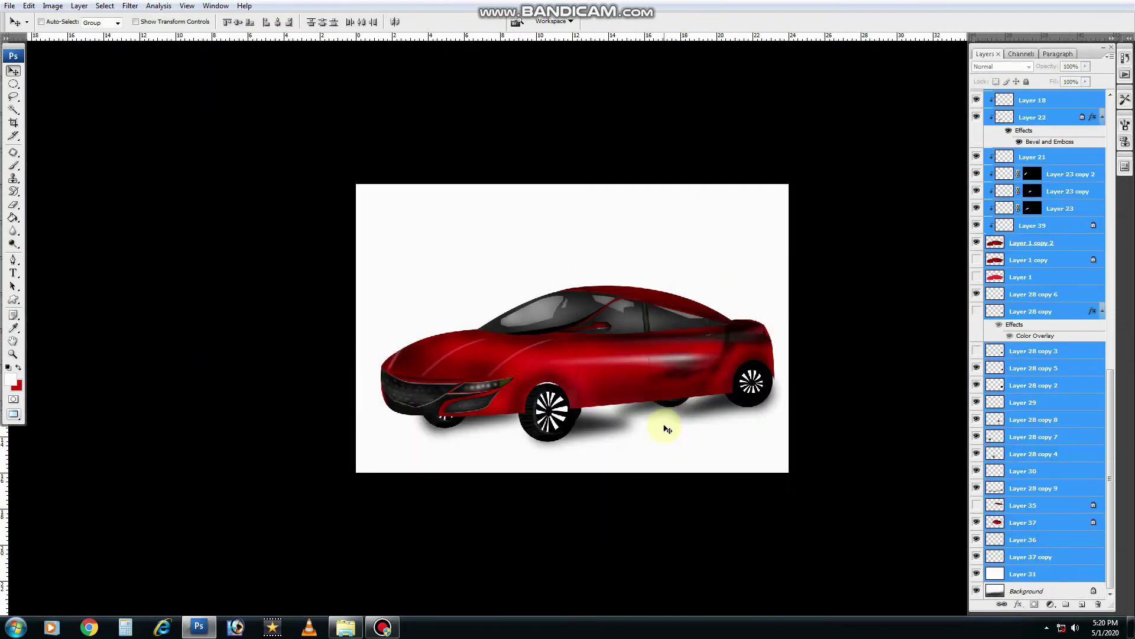
pyautogui.hotkey('ctrl', 't')
pyautogui.moveTo(60, 184); pyautogui.dragTo(165, 215)
pyautogui.press('Return')
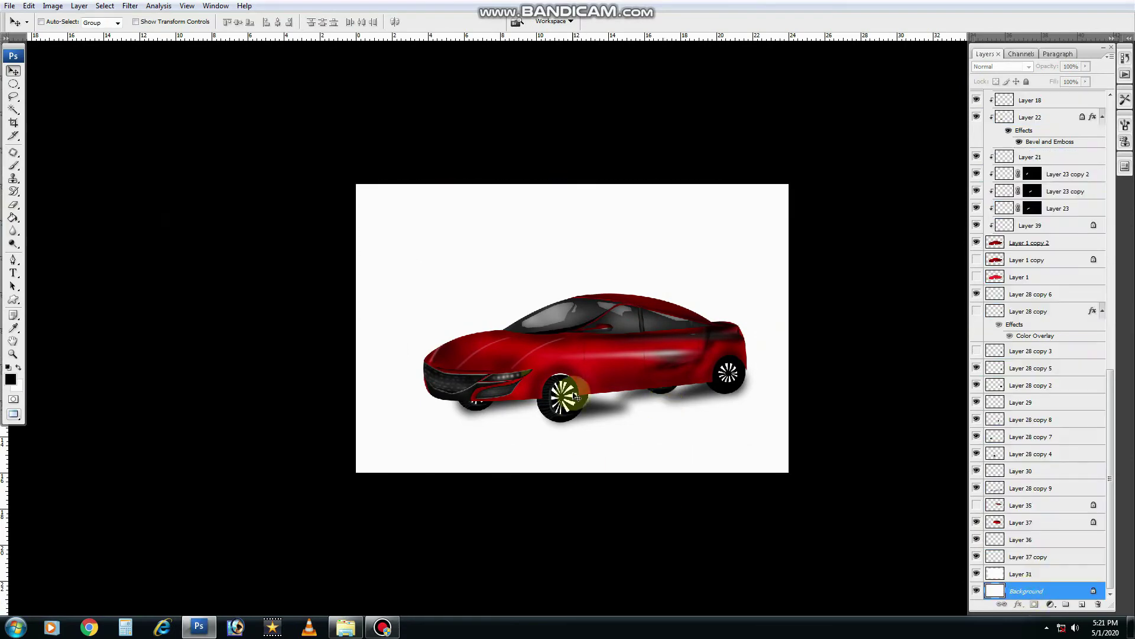
pyautogui.hotkey('ctrl', 'e')
# Add a radial white-to-grey Gradient Fill at 126% scale and flatten the image.
pyautogui.press('x')
pyautogui.click(1051, 604)
pyautogui.click(1059, 388)
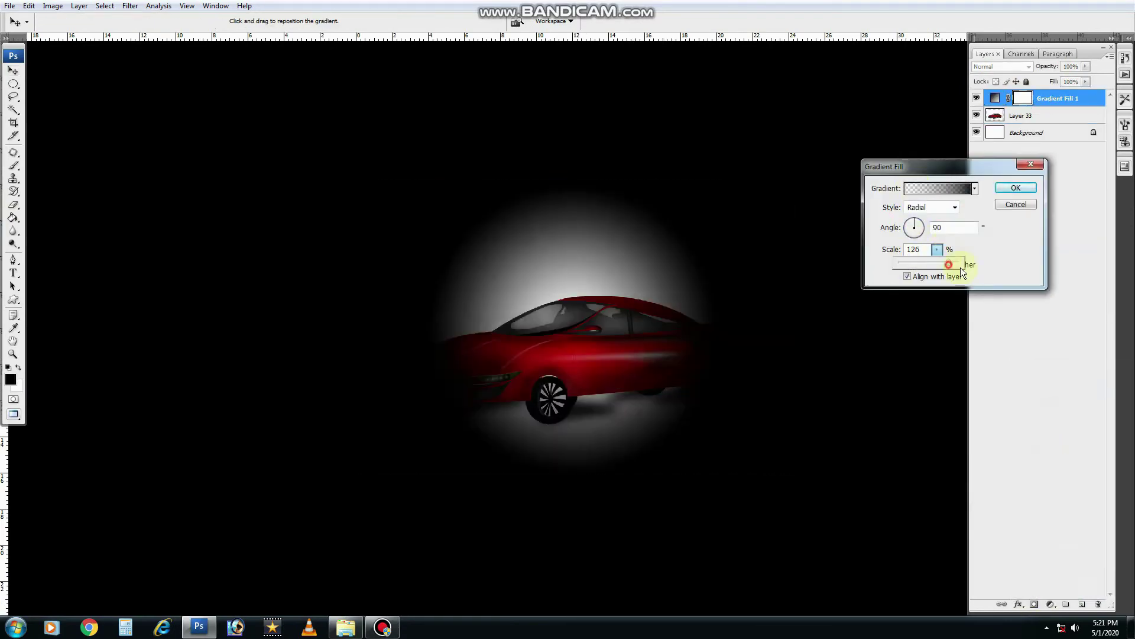
pyautogui.click(1017, 185)
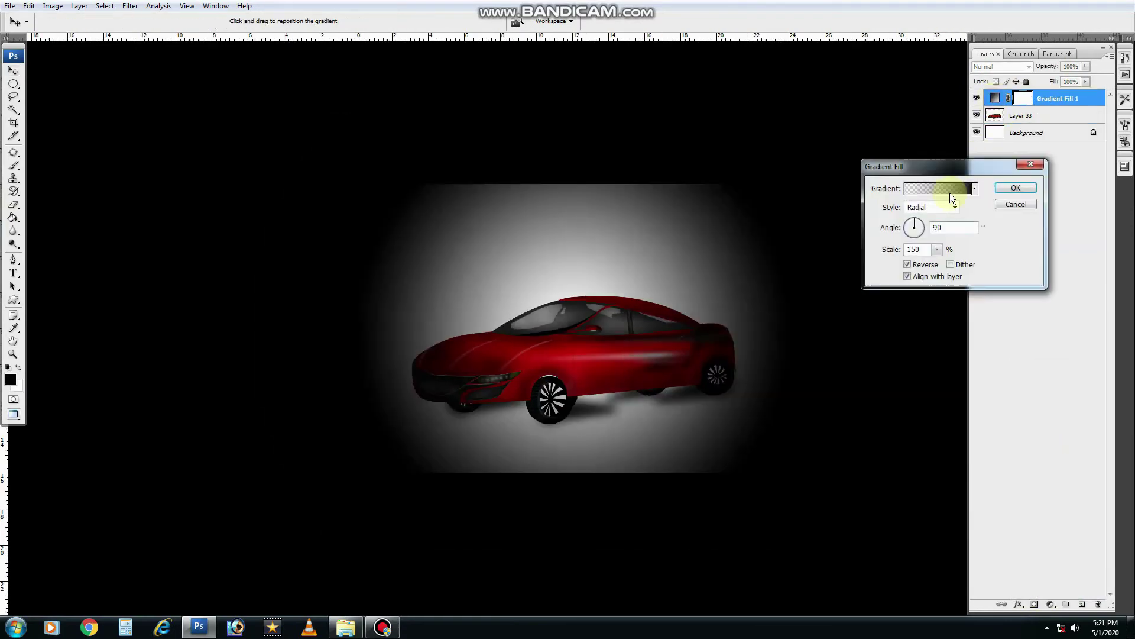
pyautogui.click(949, 193)
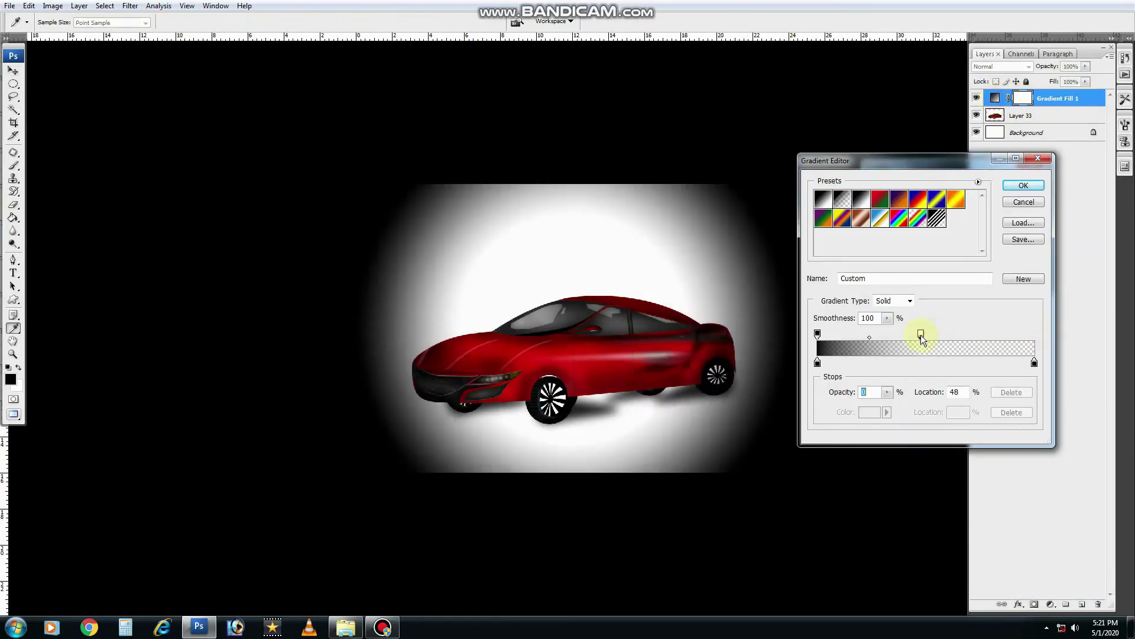
pyautogui.press('Return')
pyautogui.press('Return')
pyautogui.hotkey('shift', 'alt', '[')
pyautogui.hotkey('ctrl', 'shift', 'e')
# Place the white light streak on the headlight, mask it, duplicate it, and flatten.
pyautogui.hotkey('ctrl', '+')
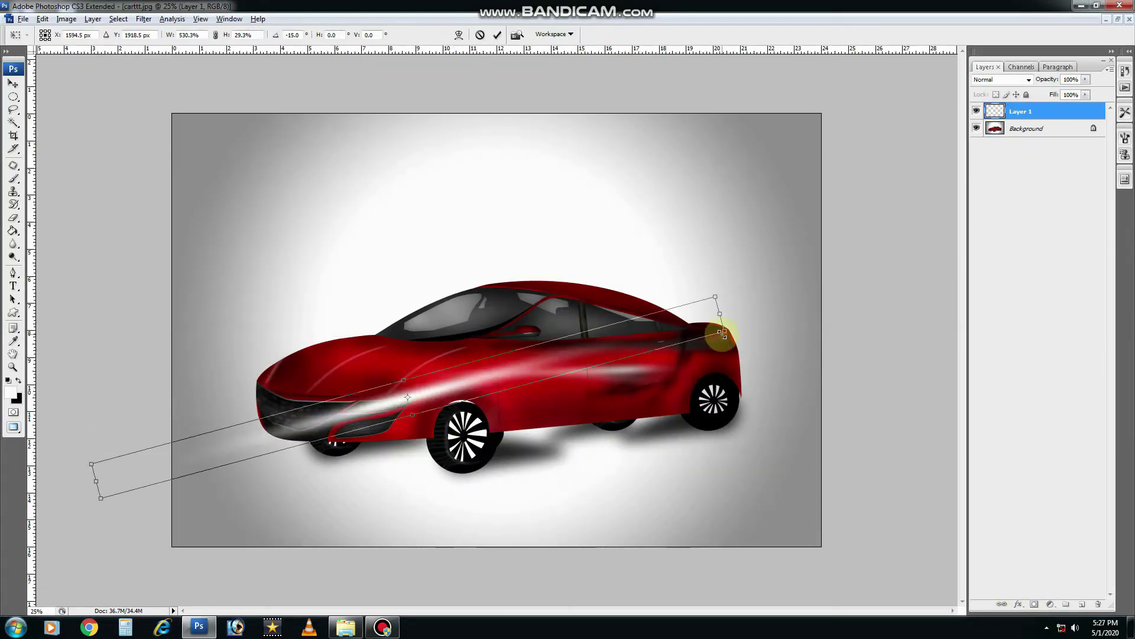
pyautogui.moveTo(471, 410); pyautogui.dragTo(540, 563)
pyautogui.press('Return')
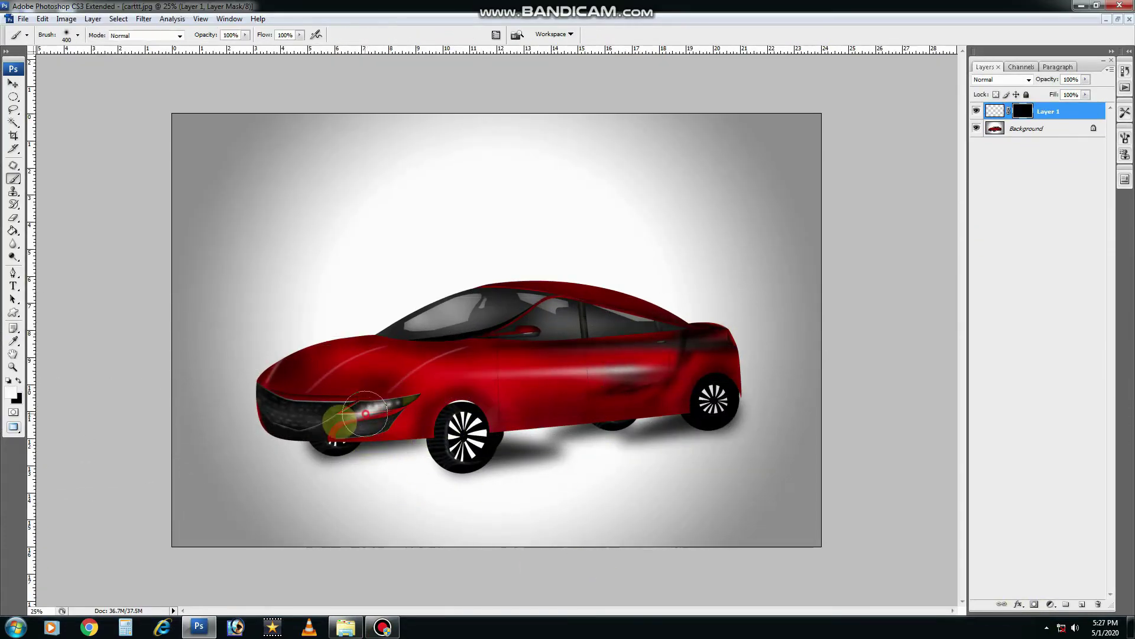
pyautogui.moveTo(343, 418); pyautogui.dragTo(266, 390)
pyautogui.hotkey('ctrl', 'j')
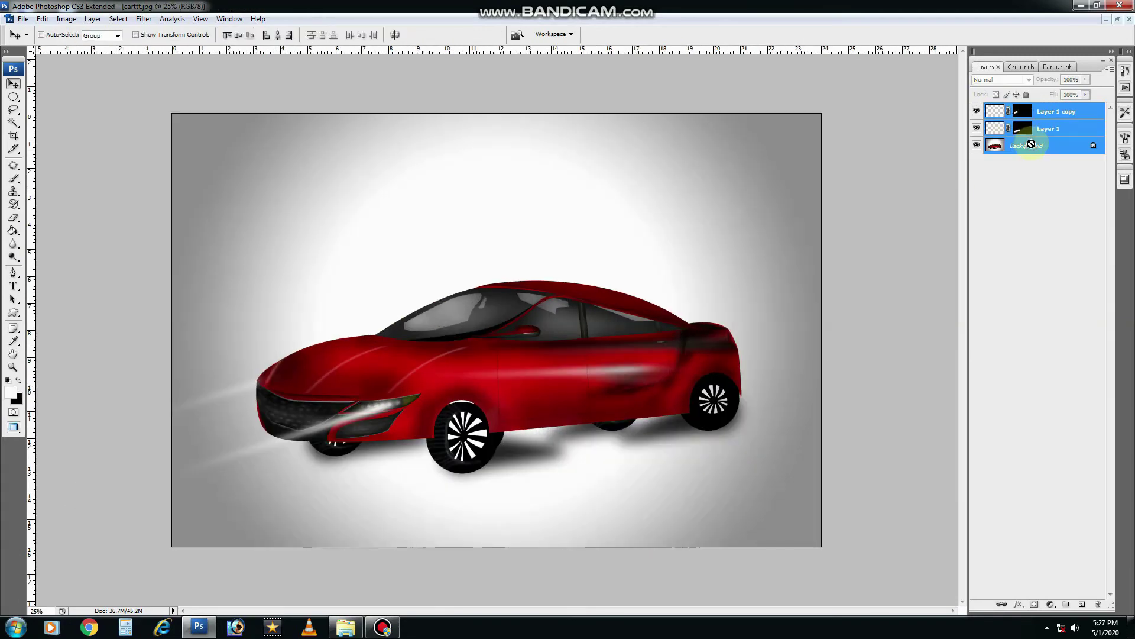
pyautogui.hotkey('ctrl', 'shift', 'e')
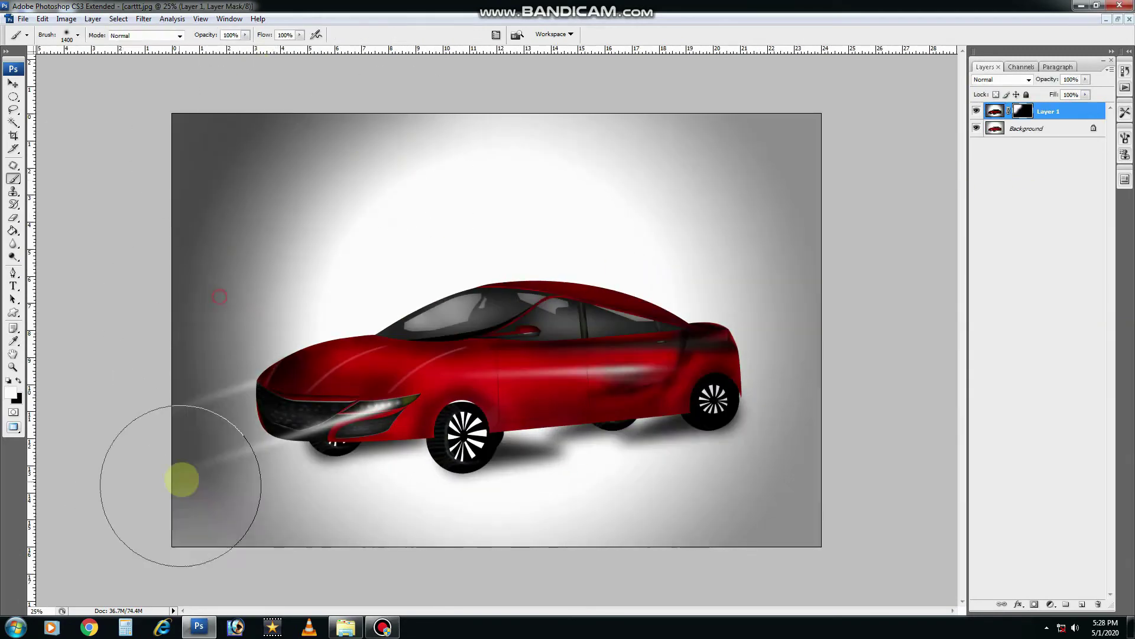
# Darken the picture's corners with Levels, masking the area around the car back to bright.
pyautogui.moveTo(180, 485)
pyautogui.mouseDown()
pyautogui.moveTo(768, 170)
pyautogui.moveTo(761, 473)
pyautogui.mouseUp()
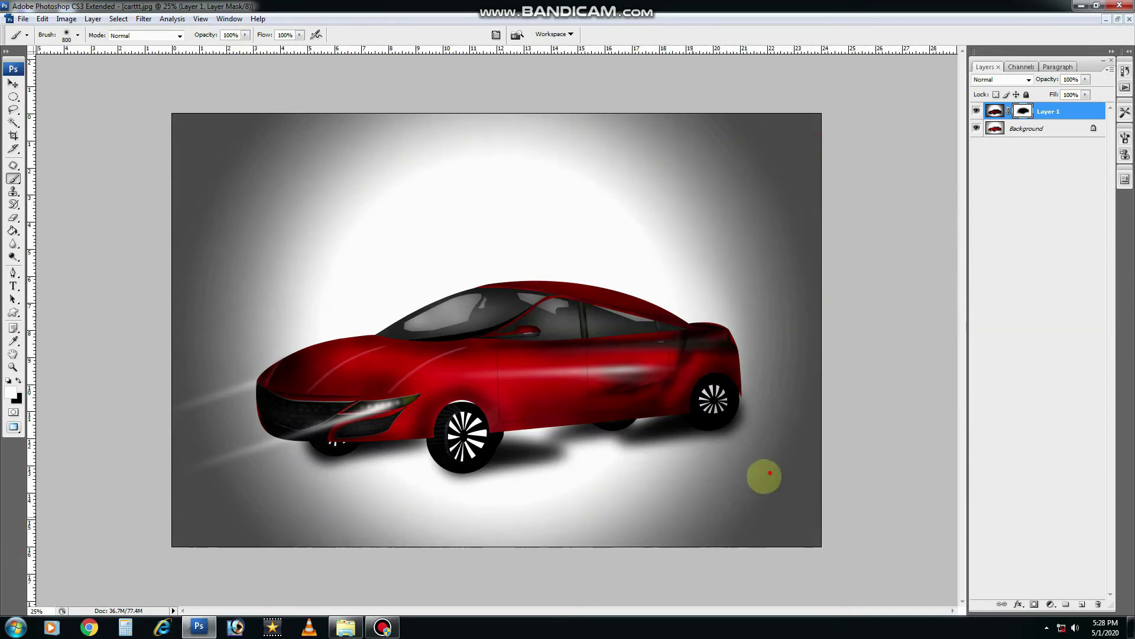
pyautogui.press('x')
pyautogui.press('[')
pyautogui.press('[')
pyautogui.press('[')
pyautogui.moveTo(325, 392); pyautogui.dragTo(552, 414)
pyautogui.hotkey('ctrl', 'e')
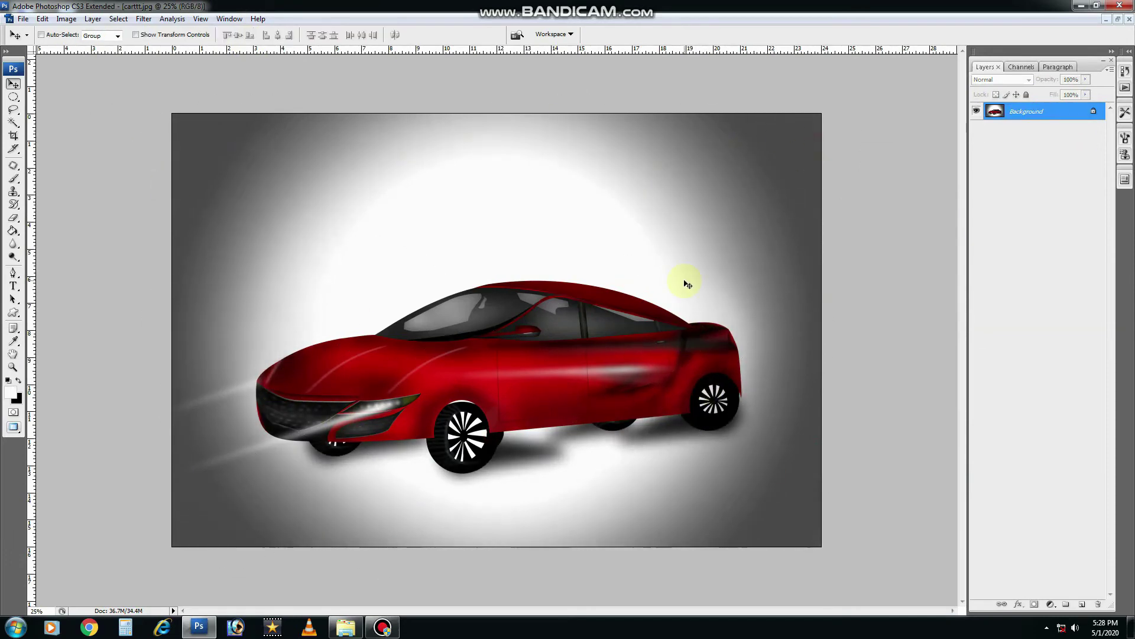
# Deepen the reds with Selective Color (+16 Magenta, Yellow) and dodge the headlight.
pyautogui.moveTo(957, 311); pyautogui.dragTo(967, 312)
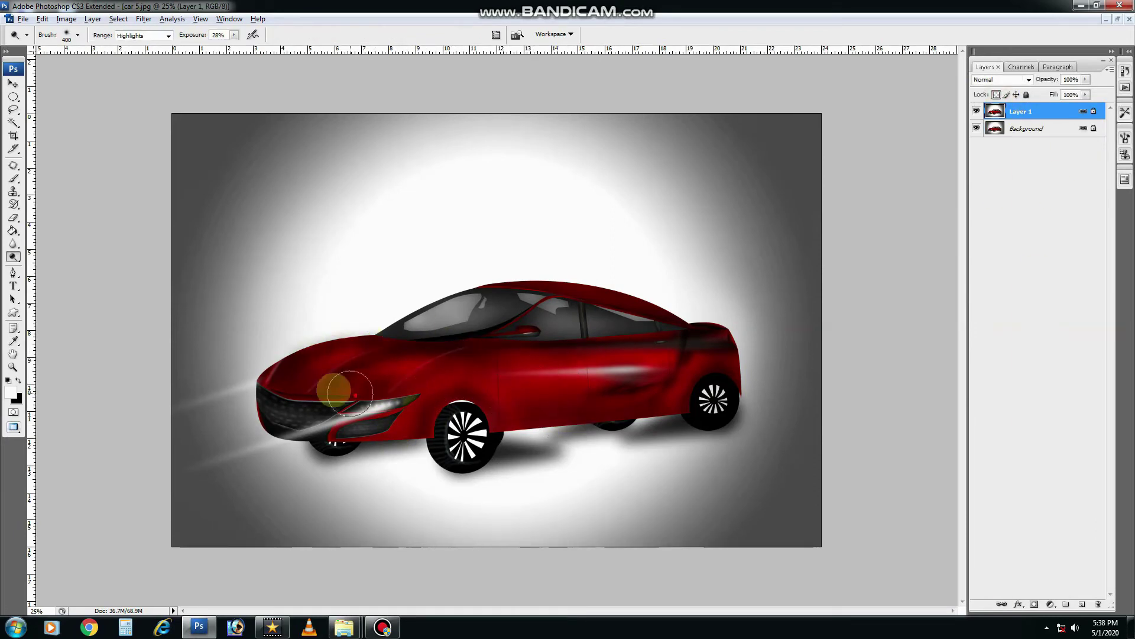
pyautogui.scroll(1, 313, 426)
pyautogui.press('p')
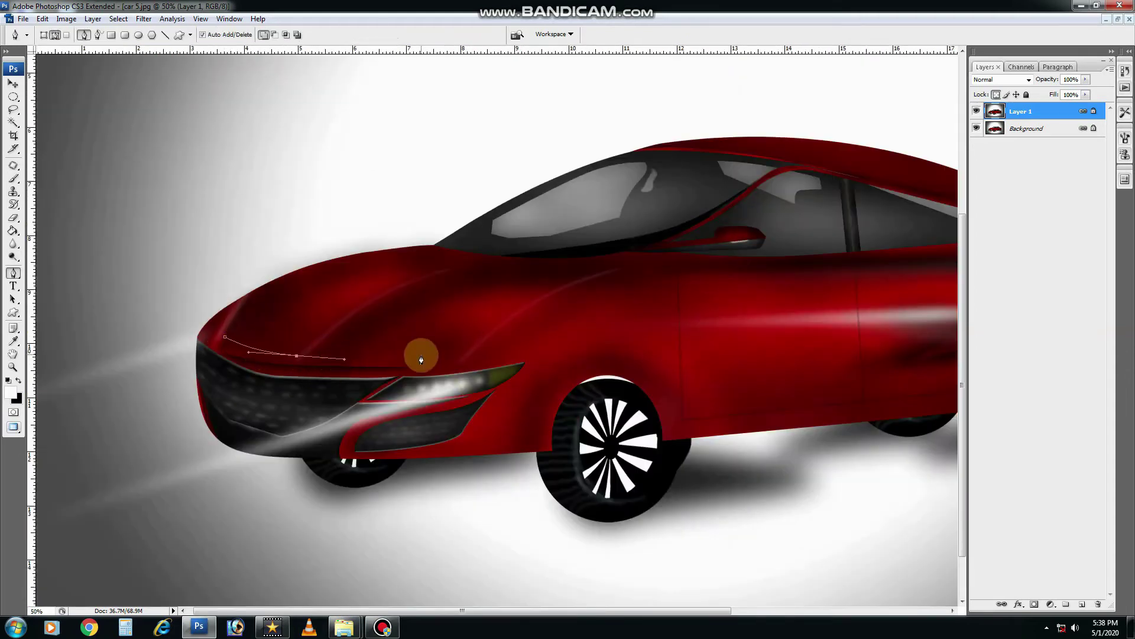
pyautogui.press('o')
pyautogui.hotkey('ctrl', 'd')
pyautogui.press('p')
pyautogui.click(228, 329)
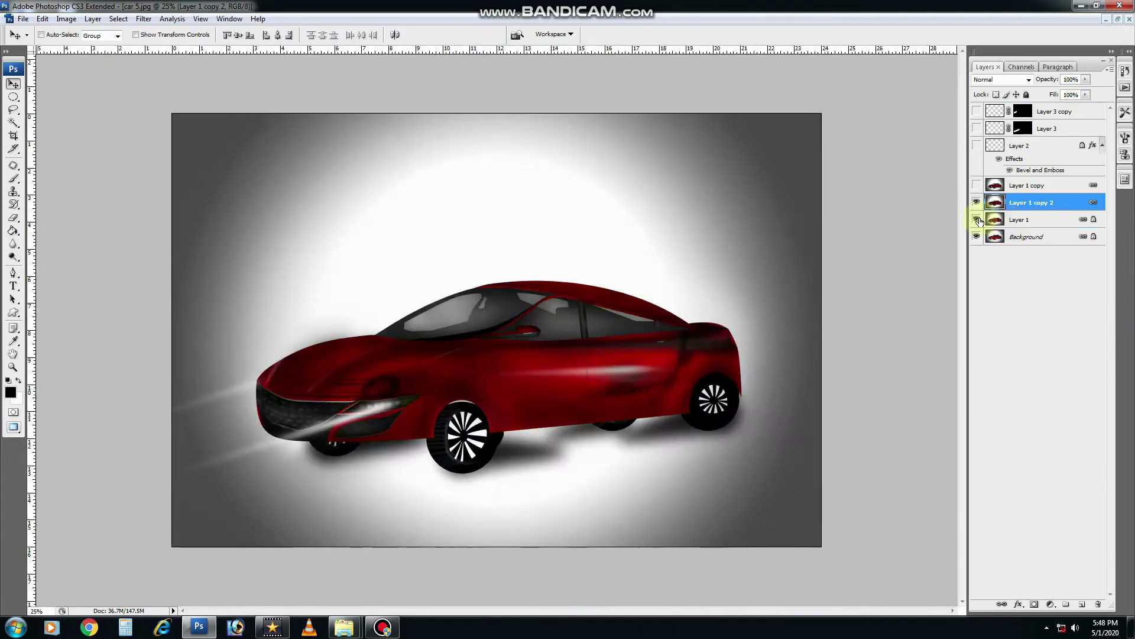
# Paint the Gradient Fill mask around the car's front and underside to darken the lower background.
pyautogui.hotkey('ctrl', '+')
pyautogui.press(']')
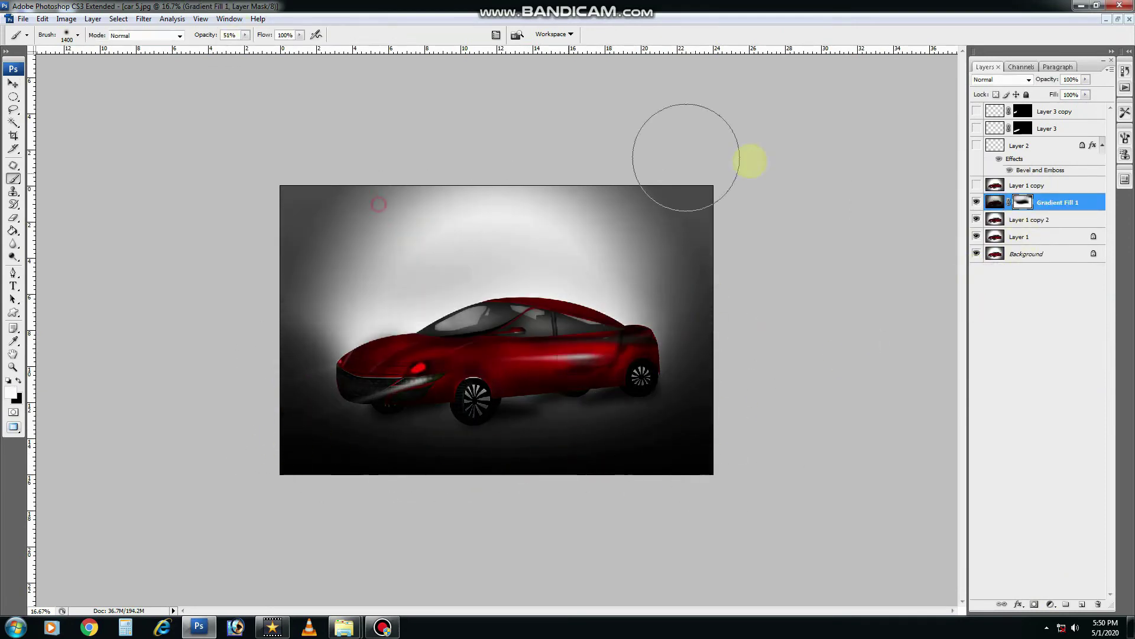
pyautogui.press('[')
pyautogui.moveTo(375, 362)
pyautogui.mouseDown()
pyautogui.moveTo(304, 386)
pyautogui.moveTo(424, 457)
pyautogui.moveTo(581, 412)
pyautogui.mouseUp()
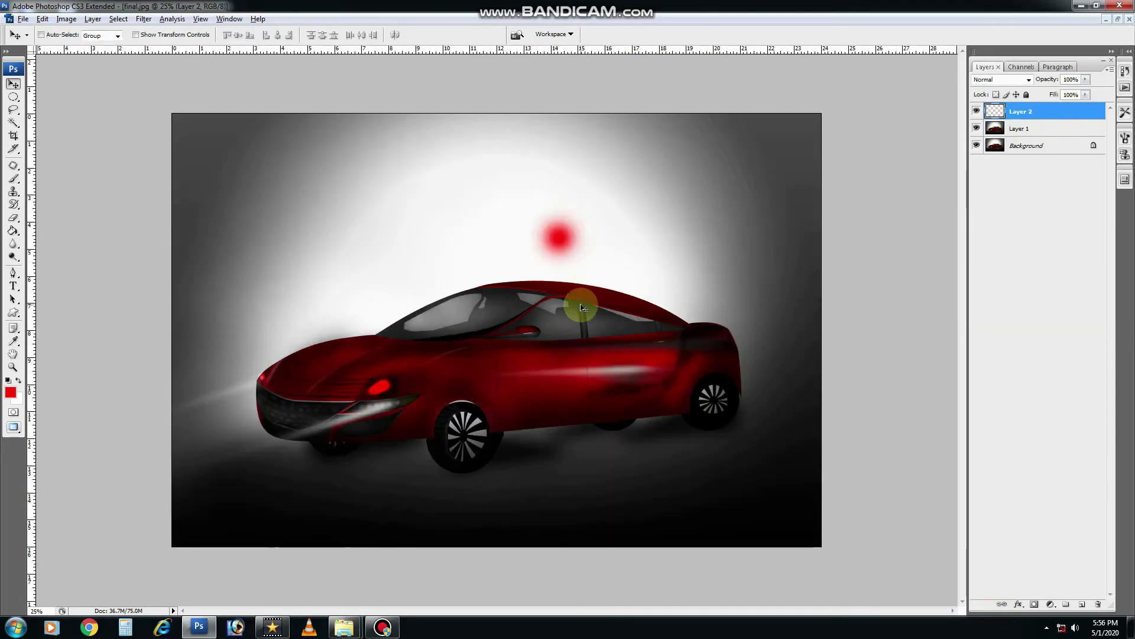
# Stretch the red dot into a long streak angled across the car's front.
pyautogui.hotkey('ctrl', 't')
pyautogui.moveTo(581, 307)
pyautogui.mouseDown()
pyautogui.moveTo(504, 244)
pyautogui.moveTo(405, 380)
pyautogui.mouseUp()
pyautogui.press('Return')
pyautogui.hotkey('ctrl', 't')
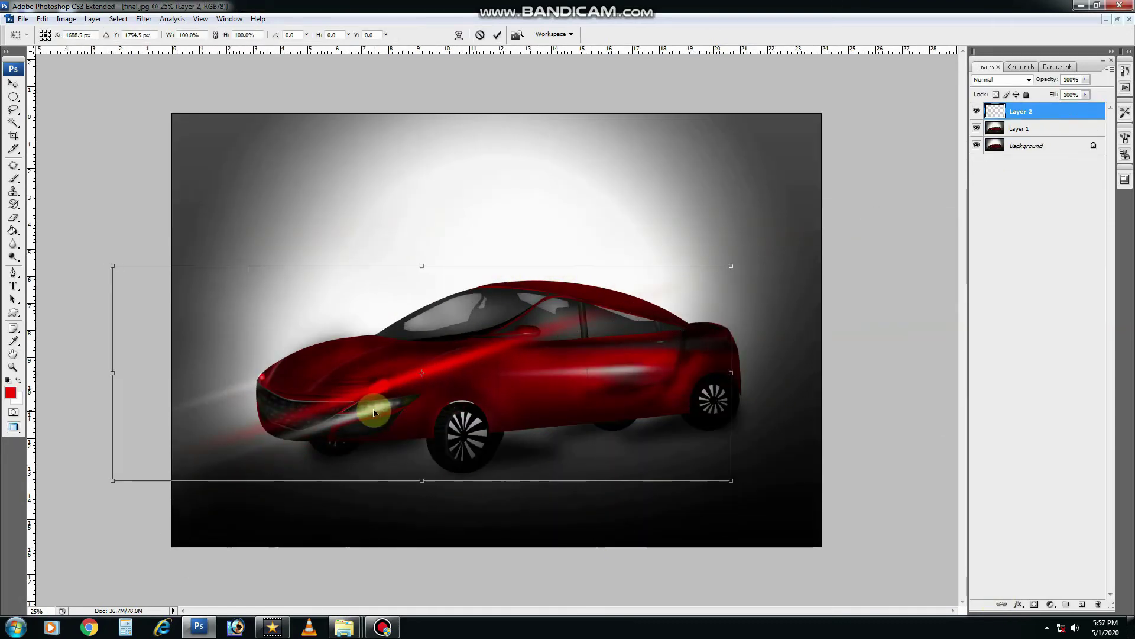
pyautogui.press('Return')
pyautogui.press('b')
# Duplicate the red streak and move the copy down over the car's front.
pyautogui.hotkey('ctrl', 'j')
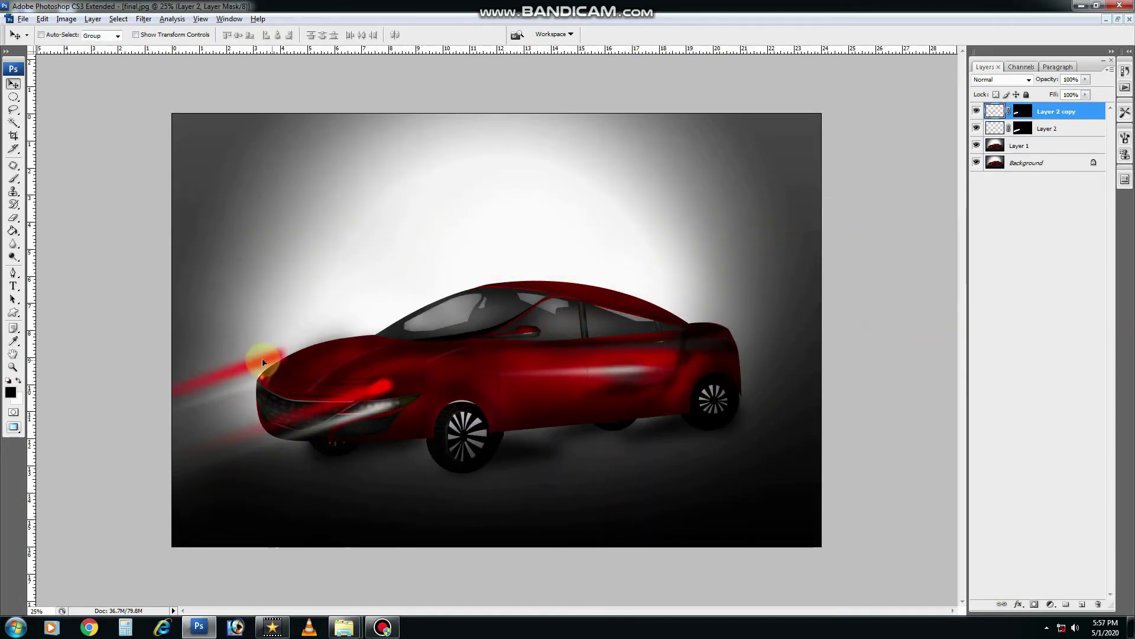
pyautogui.hotkey('ctrl', 't')
pyautogui.moveTo(406, 398); pyautogui.dragTo(481, 410)
pyautogui.press('Return')
pyautogui.press('v')
pyautogui.moveTo(408, 343); pyautogui.dragTo(310, 390)
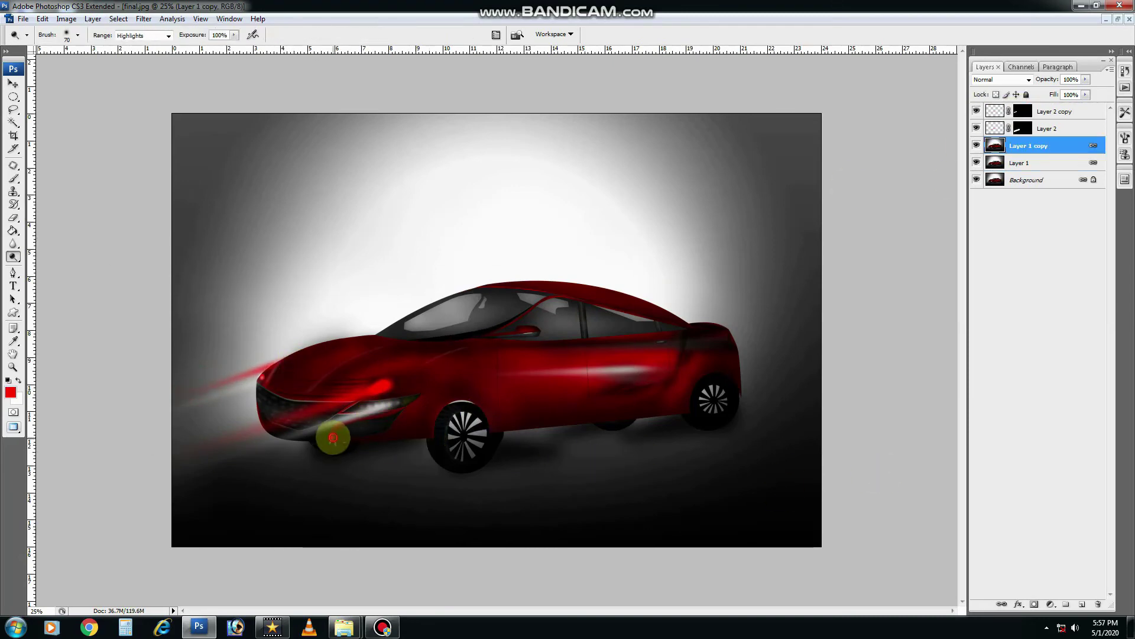
# Add two more streak copies toward the lower left, then fade the Layer 2 copy 4 streak.
pyautogui.hotkey('ctrl', '+')
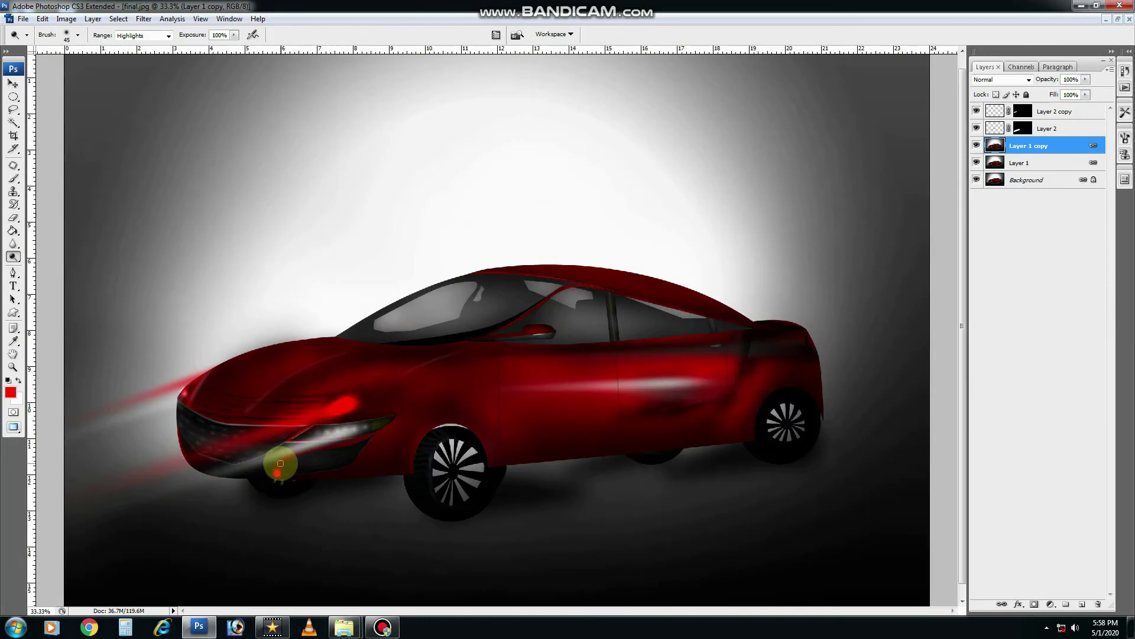
pyautogui.hotkey('ctrl', '-')
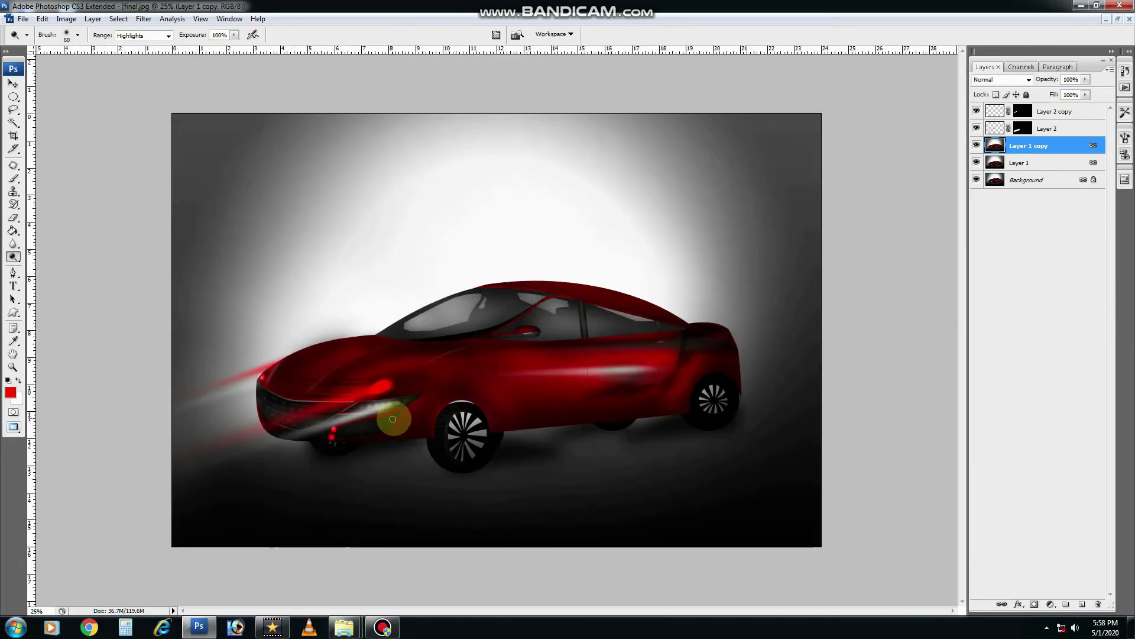
pyautogui.moveTo(491, 399); pyautogui.dragTo(340, 451)
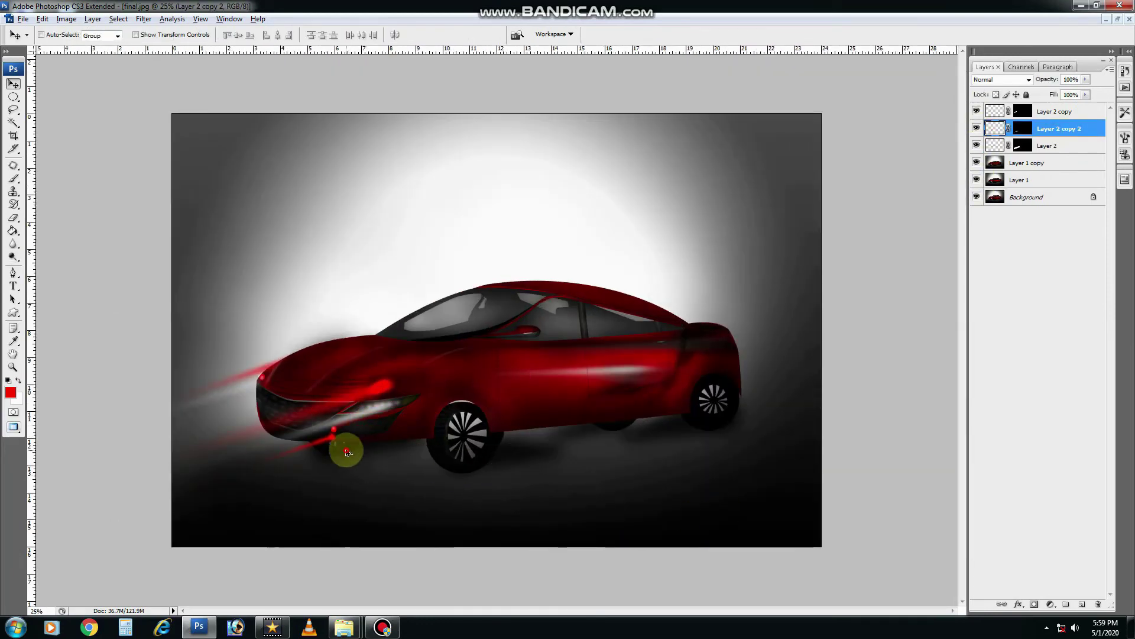
pyautogui.moveTo(278, 408); pyautogui.dragTo(283, 457)
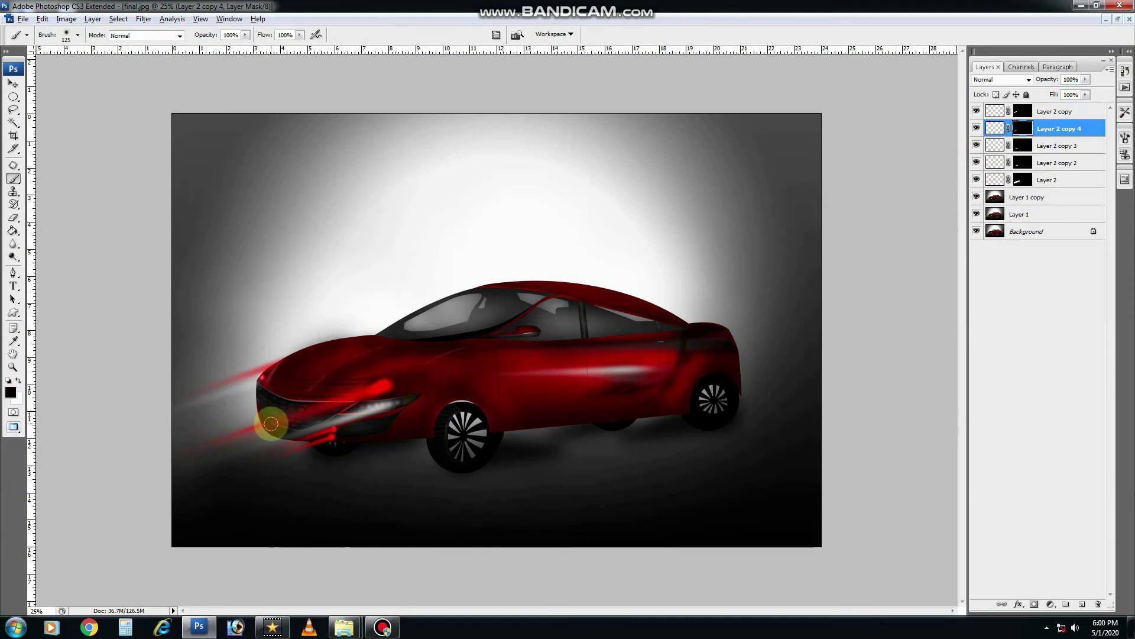
pyautogui.keyDown('ctrl'); pyautogui.click(346, 400); pyautogui.keyUp('ctrl')
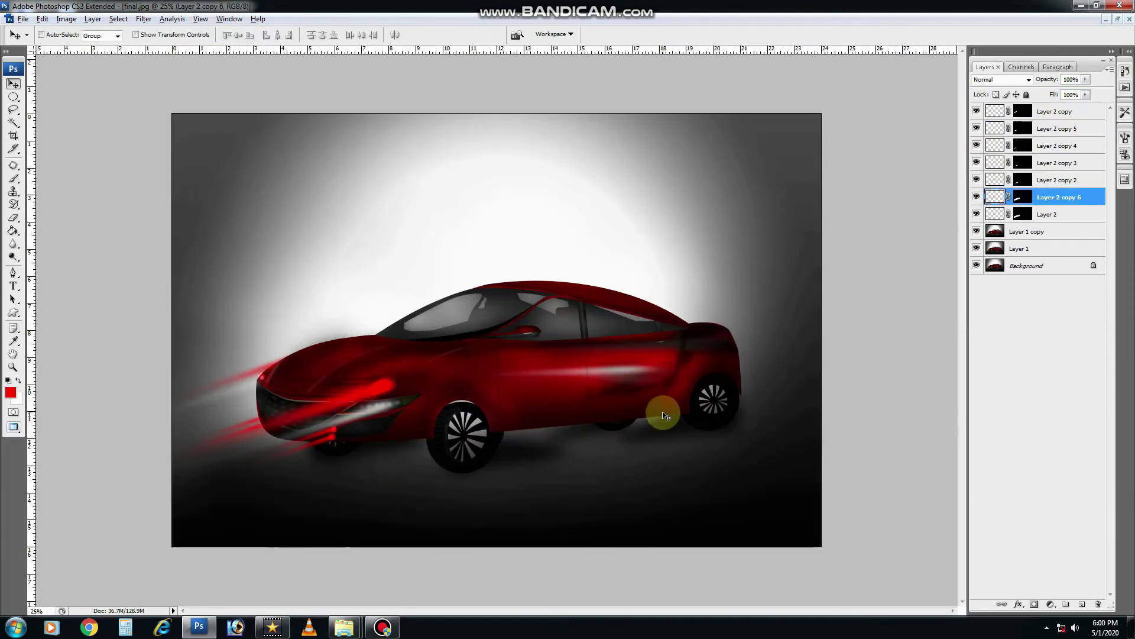
pyautogui.click(996, 146)
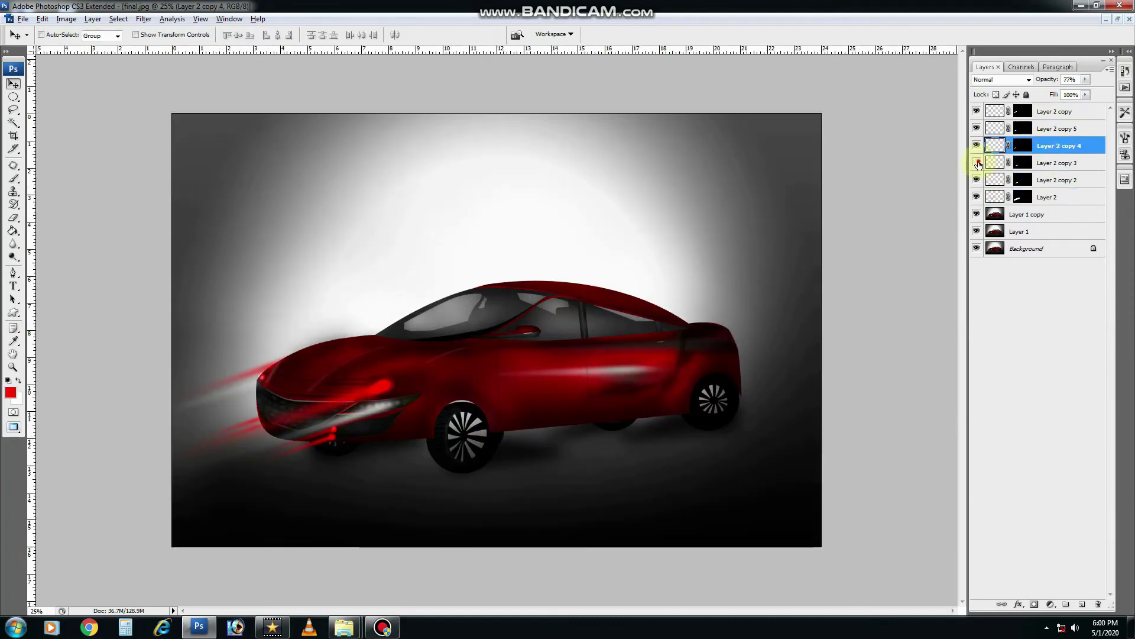
pyautogui.click(1055, 181)
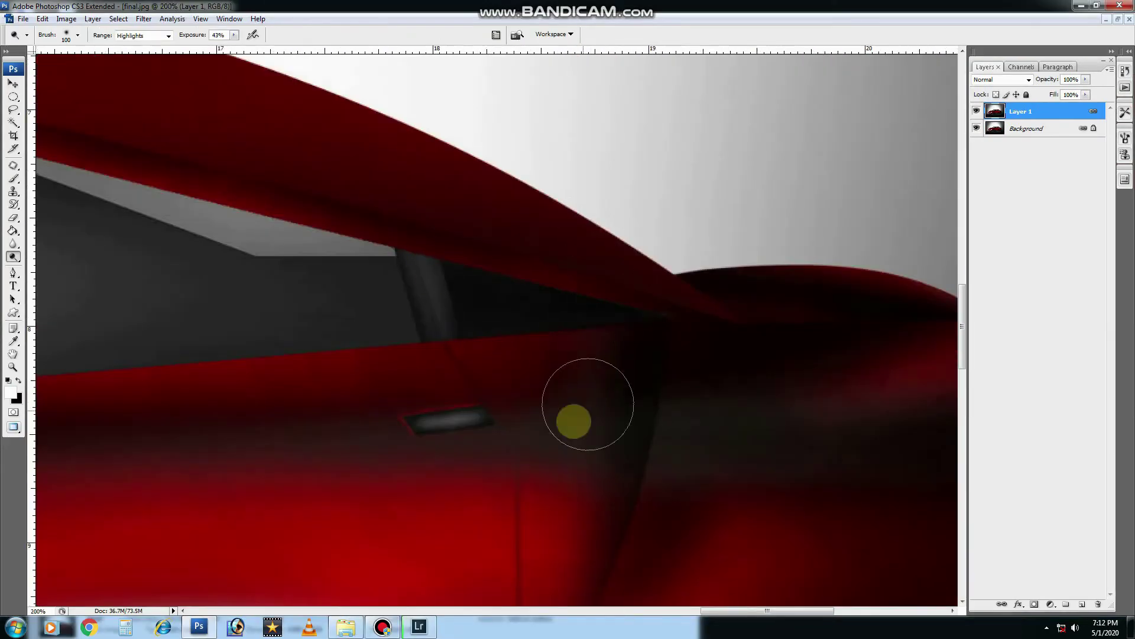
# Close the pen outline around the front wheel arch and load it as a selection.
pyautogui.hscroll(-5, 710, 325)
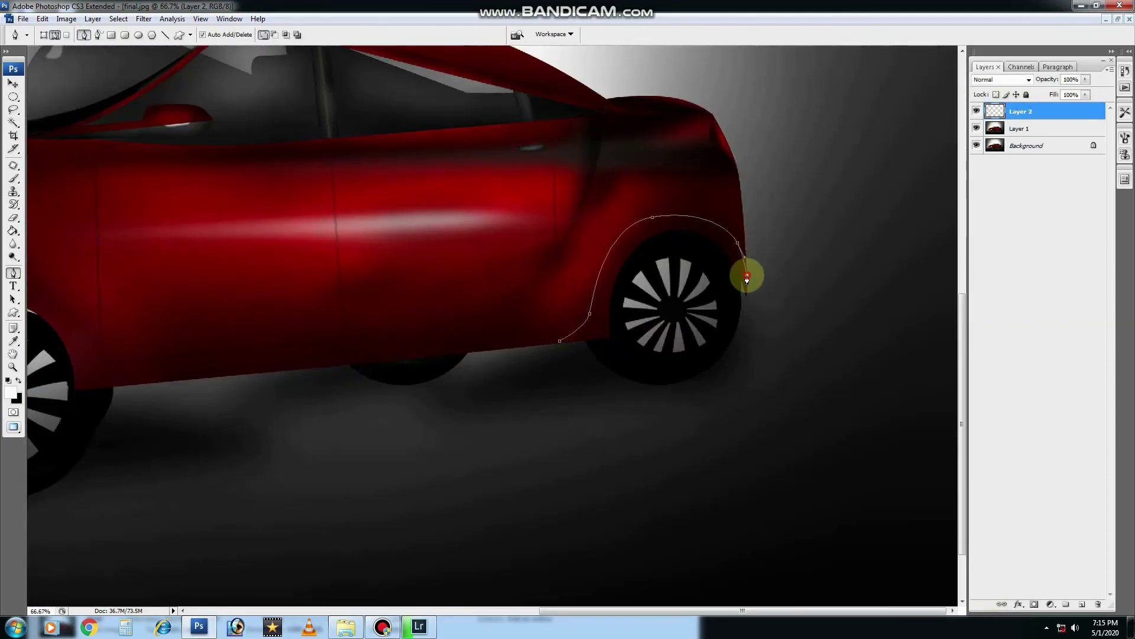
pyautogui.press('b')
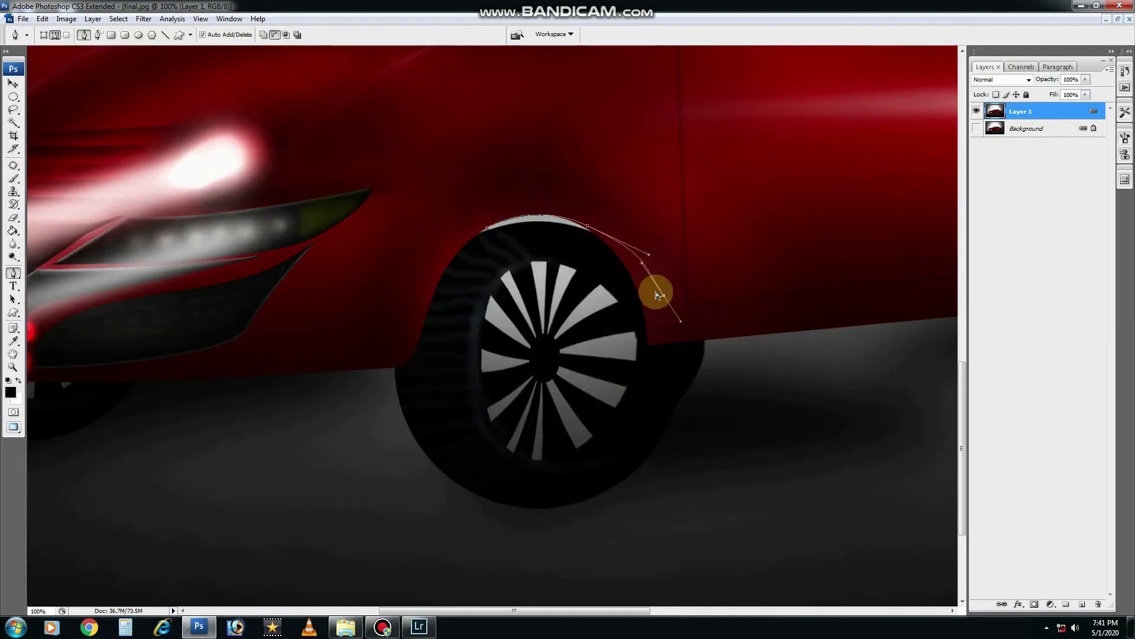
pyautogui.click(525, 218)
pyautogui.hotkey('ctrl', 'Return')
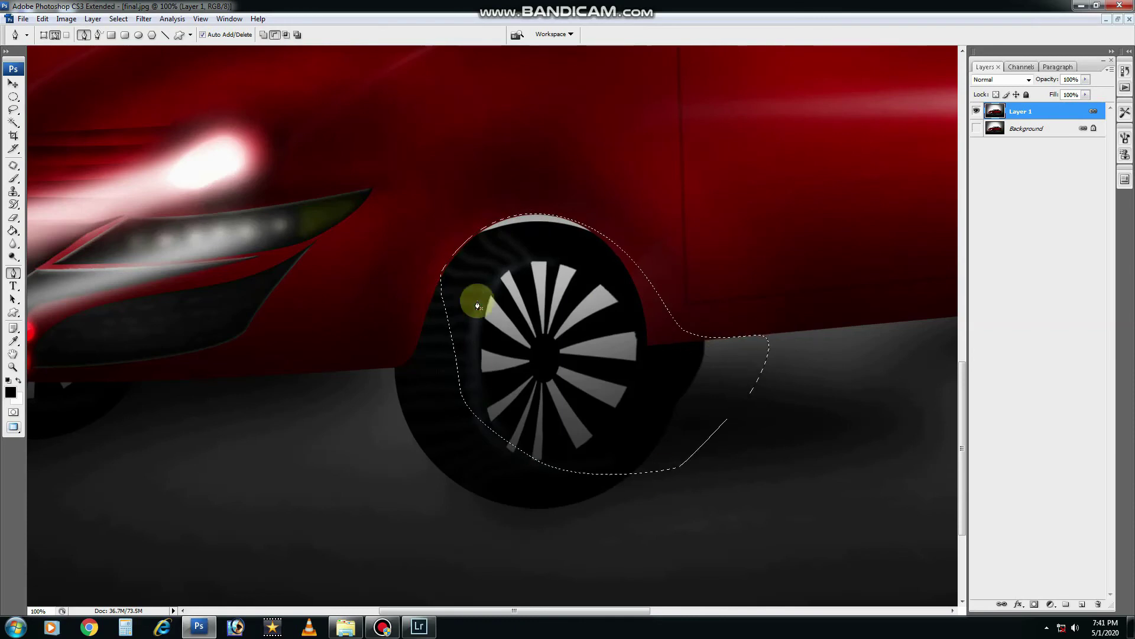
pyautogui.press('s')
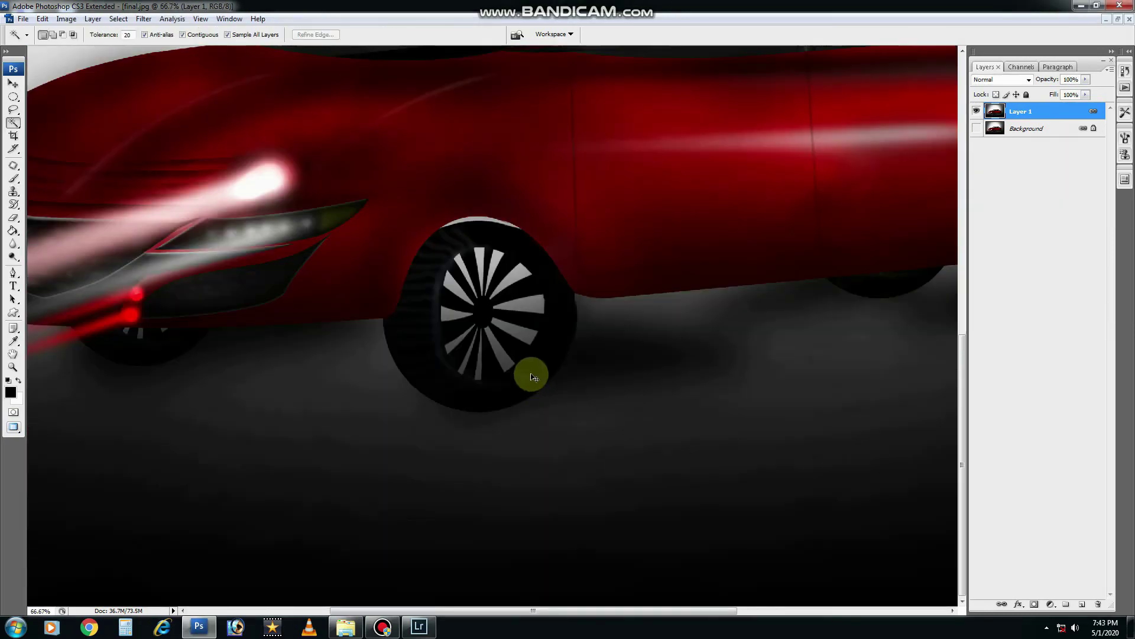
# Copy the front wheel's spokes to their own layer and give them a deeper Bevel and Emboss.
pyautogui.hotkey('ctrl', 'j')
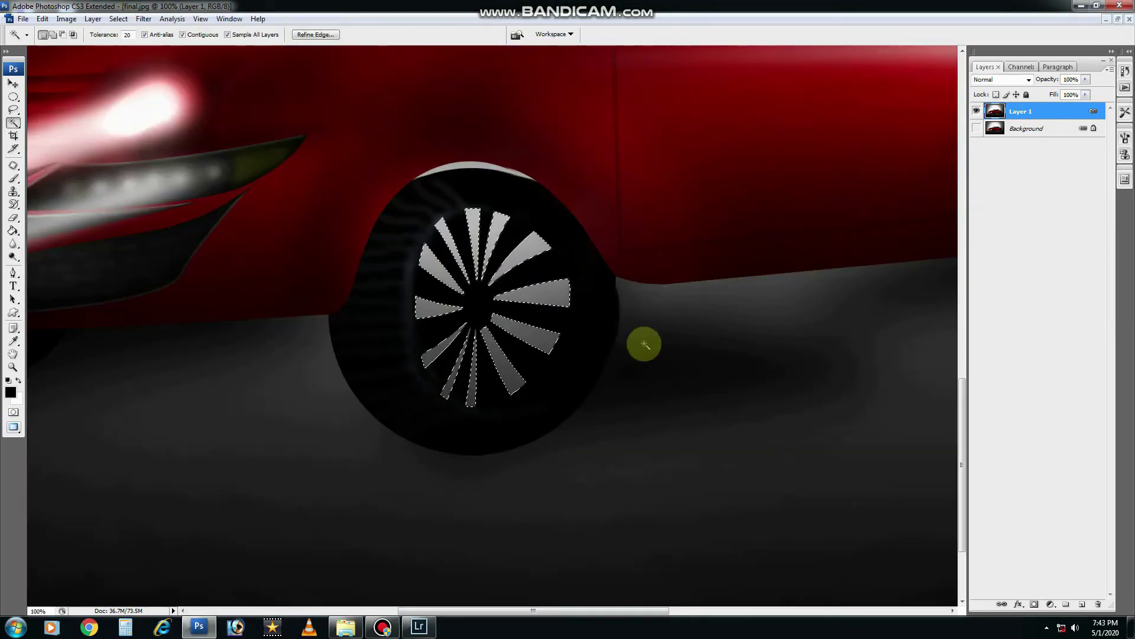
pyautogui.doubleClick(1053, 111)
pyautogui.click(915, 351)
pyautogui.moveTo(1034, 317); pyautogui.dragTo(1042, 324)
pyautogui.press('Return')
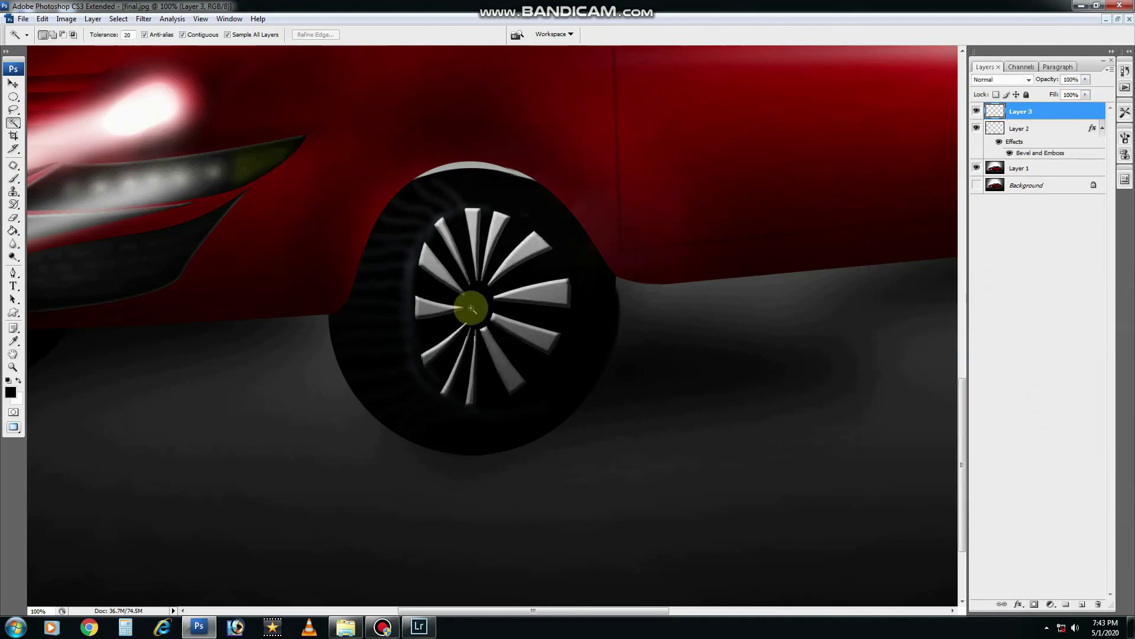
# Draw a round hub at the front wheel centre and give it Bevel and Emboss.
pyautogui.moveTo(467, 289); pyautogui.dragTo(488, 319)
pyautogui.doubleClick(1052, 111)
pyautogui.click(897, 352)
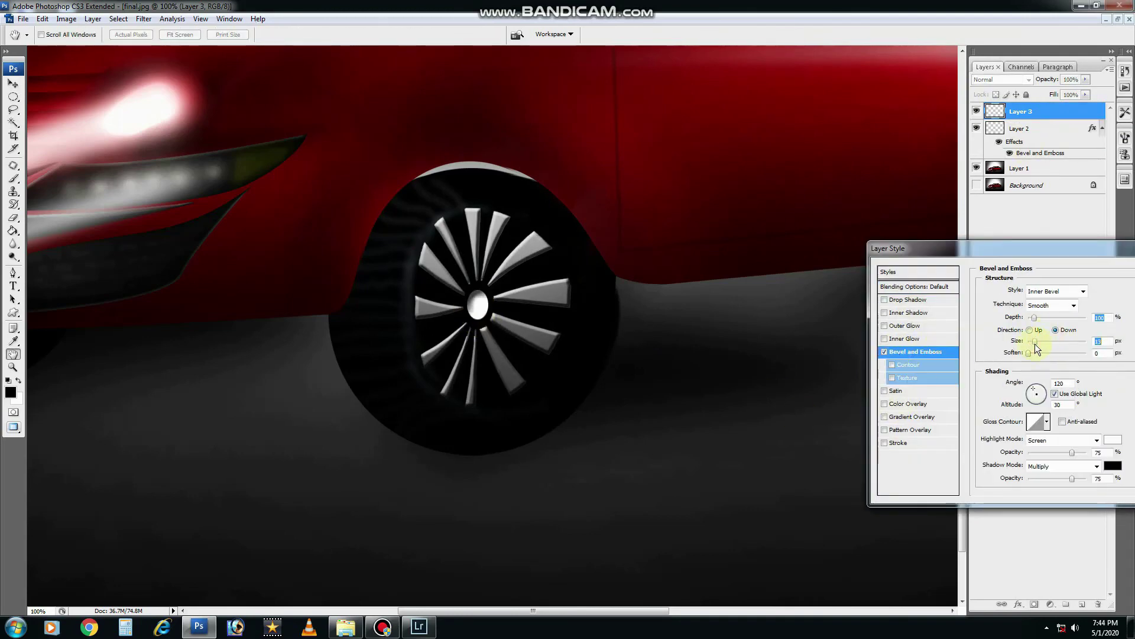
pyautogui.press('Return')
pyautogui.hotkey('ctrl', '-')
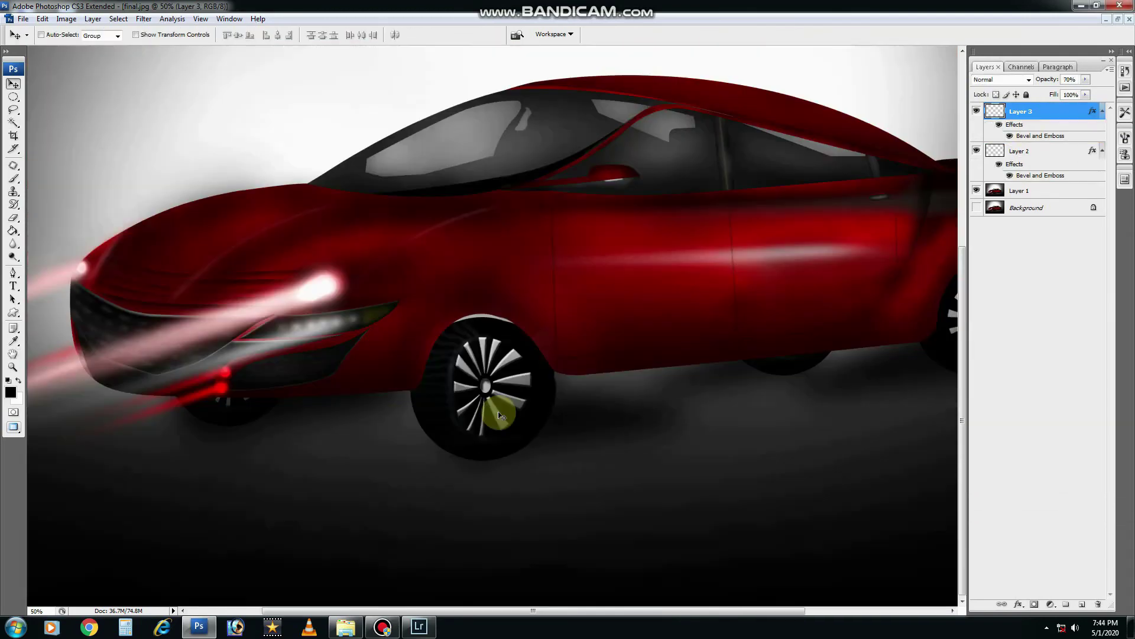
pyautogui.hotkey('ctrl', '+')
pyautogui.hotkey('ctrl', '+')
# Merge and duplicate the car layers, then copy the rear wheel's Magic Wand-selected spokes to a new layer.
pyautogui.press('v')
pyautogui.hotkey('ctrl', 'shift', 'e')
pyautogui.hotkey('ctrl', 'j')
pyautogui.press('w')
pyautogui.click(509, 232)
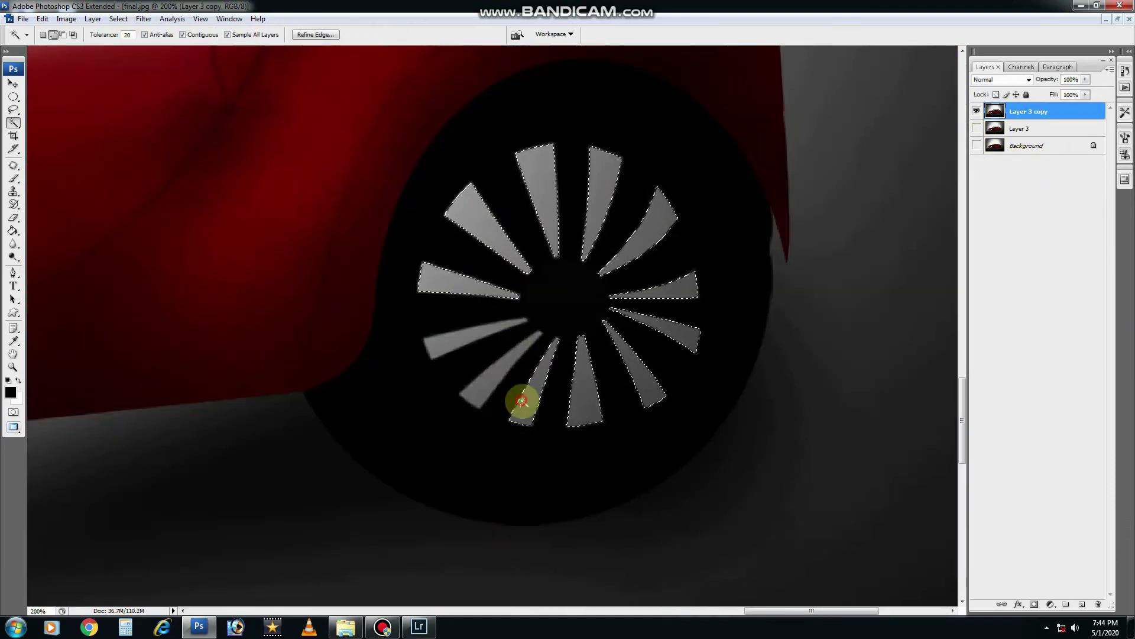
pyautogui.keyDown('shift'); pyautogui.click(522, 398); pyautogui.keyUp('shift')
pyautogui.hotkey('ctrl', 'j')
# Add a white embossed hub circle to the rear wheel at 50% opacity.
pyautogui.click(594, 294)
pyautogui.hotkey('ctrl', 'shift', 'alt', 'n')
pyautogui.hotkey('ctrl', 'BackSpace')
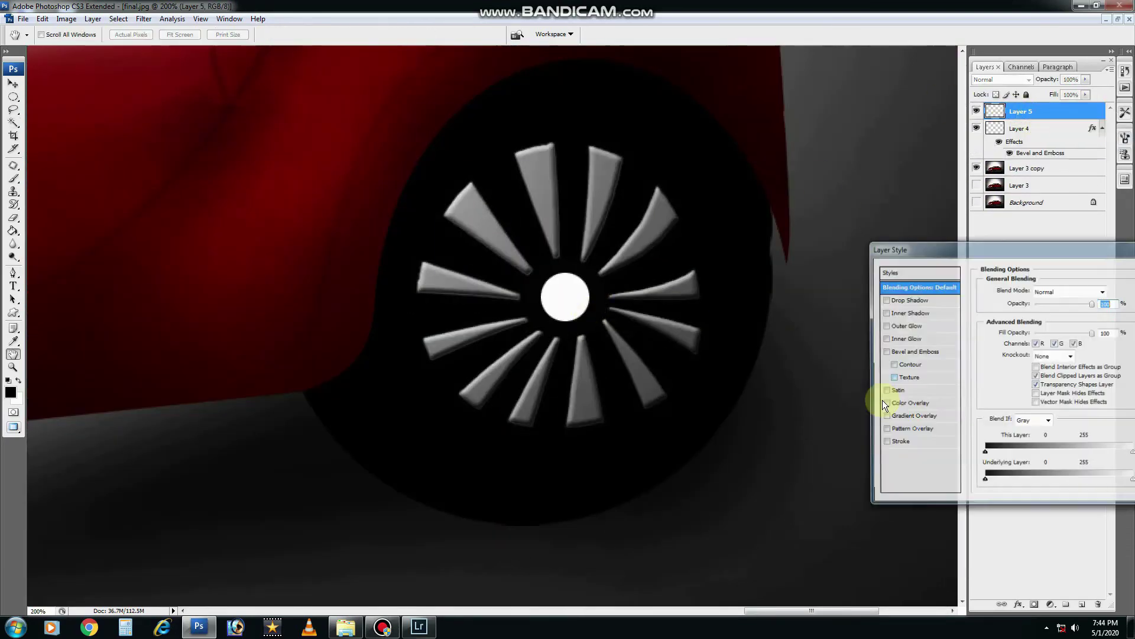
pyautogui.click(897, 352)
pyautogui.press('Return')
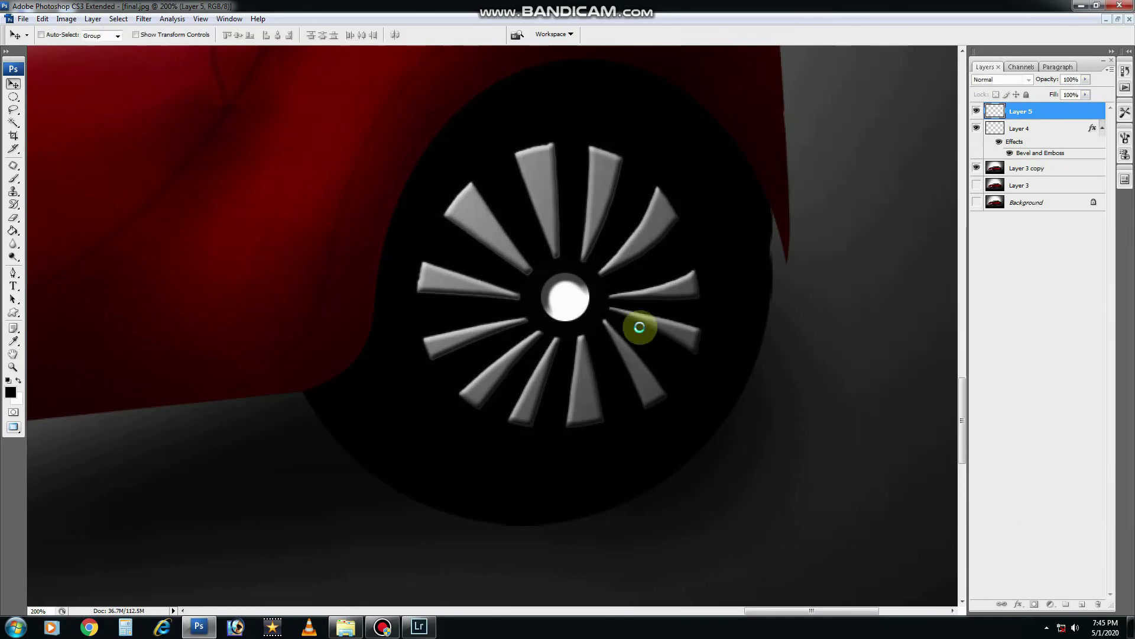
pyautogui.press('v')
pyautogui.press('5')
# Lasso the area around the rear wheel arch and clone-stamp it clean with a size-35 brush.
pyautogui.hotkey('ctrl', '-')
pyautogui.hotkey('ctrl', '-')
pyautogui.hotkey('ctrl', '-')
pyautogui.hotkey('ctrl', '+')
pyautogui.hotkey('ctrl', '+')
pyautogui.keyDown('ctrl'); pyautogui.click(536, 348); pyautogui.keyUp('ctrl')
pyautogui.press('l')
pyautogui.moveTo(689, 213); pyautogui.dragTo(772, 206)
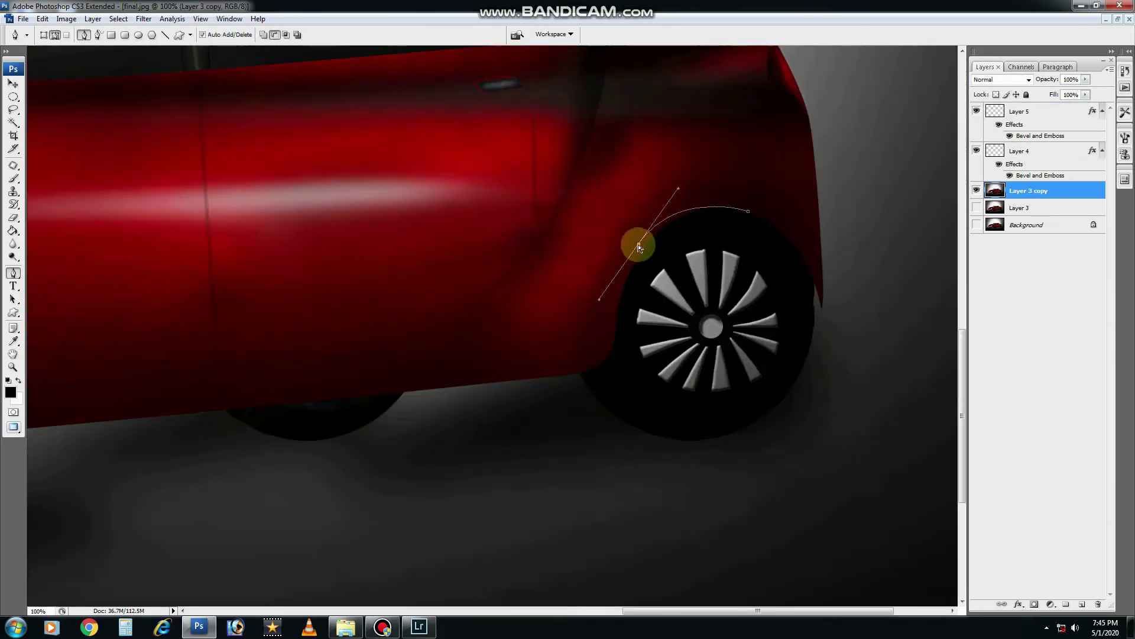
pyautogui.press('s')
pyautogui.hotkey('ctrl', '+')
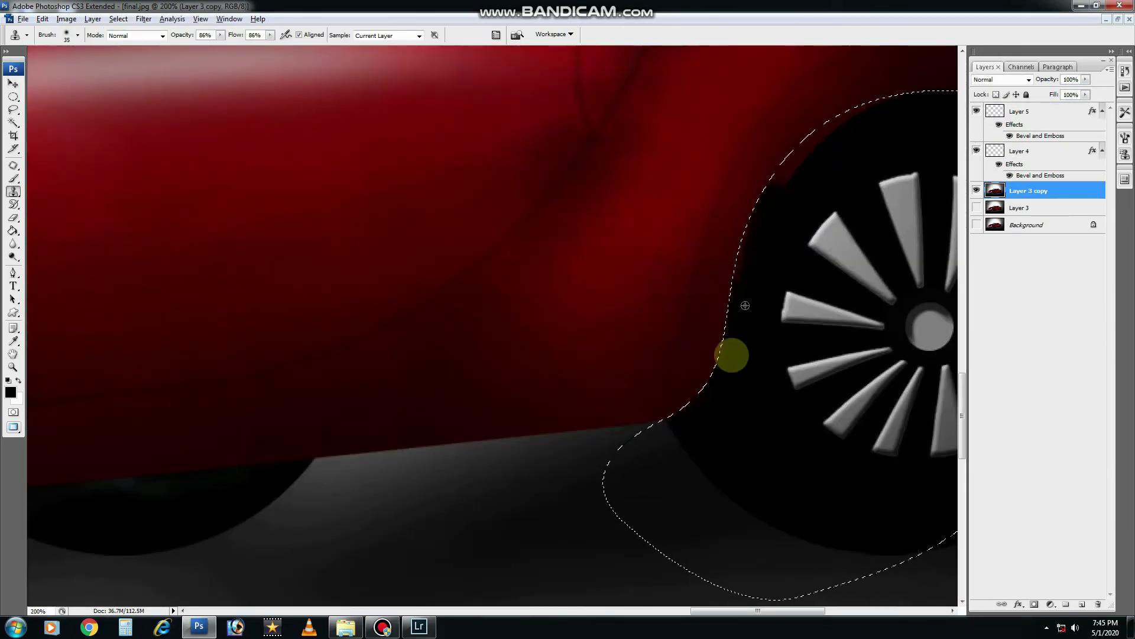
pyautogui.scroll(3, 710, 332)
pyautogui.hotkey('ctrl', '-')
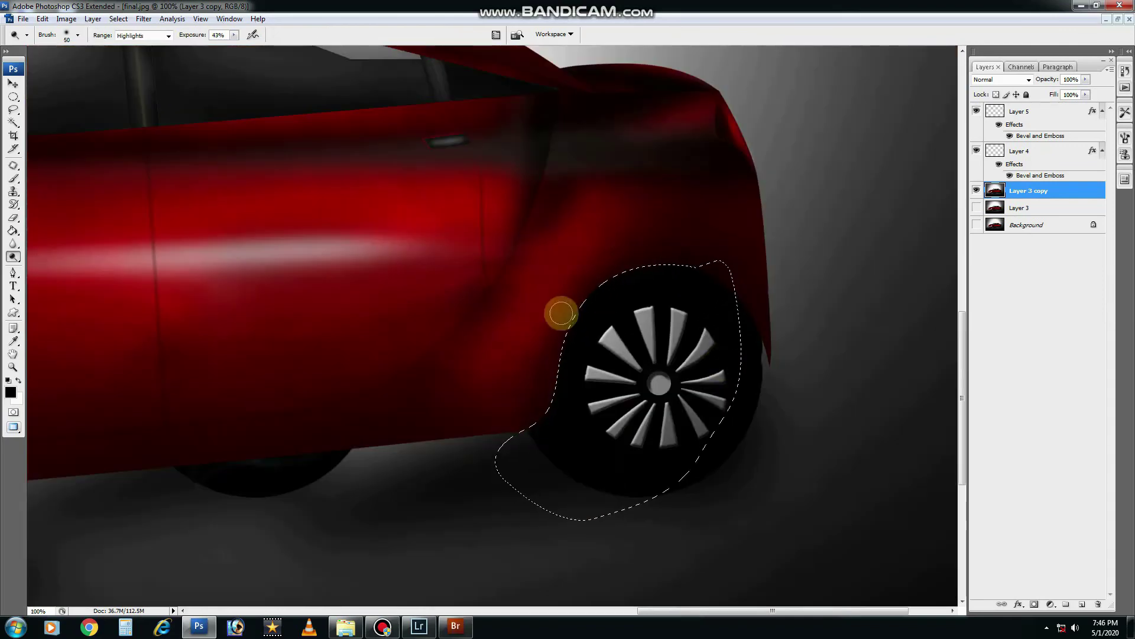
pyautogui.press('[')
pyautogui.hotkey('ctrl', '+')
# Clone-stamp around the front wheel arch and view the finished image in full.
pyautogui.hotkey('ctrl', '0')
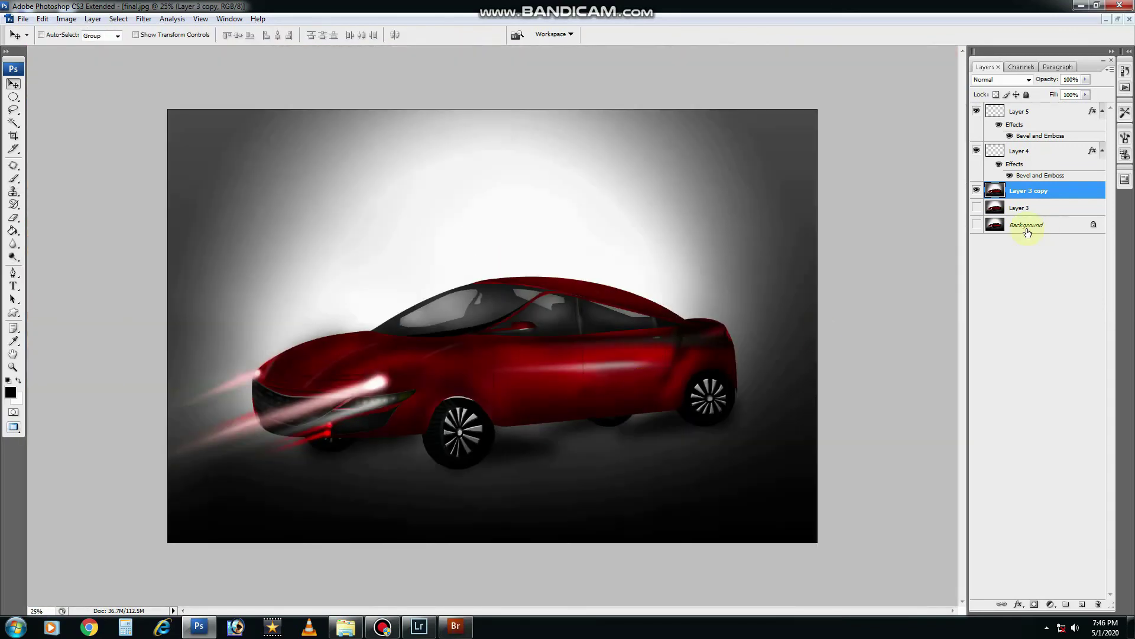
pyautogui.hotkey('ctrl', '+')
pyautogui.hotkey('ctrl', '+')
pyautogui.press('p')
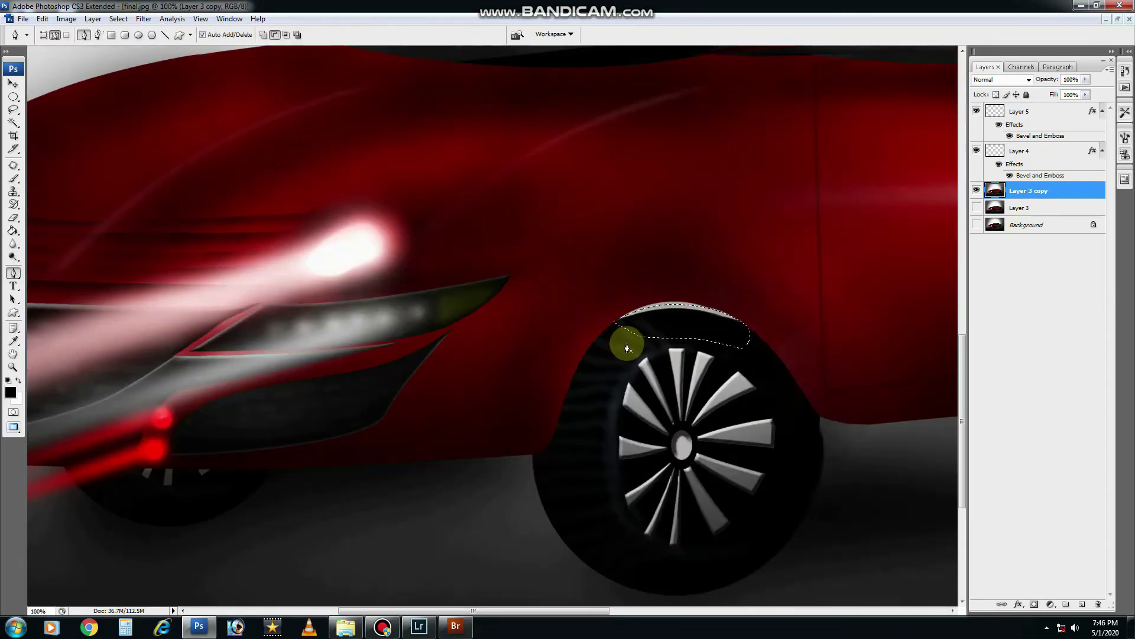
pyautogui.press('s')
pyautogui.hotkey('ctrl', '+')
pyautogui.hscroll(3, 691, 279)
pyautogui.hotkey('ctrl', '-')
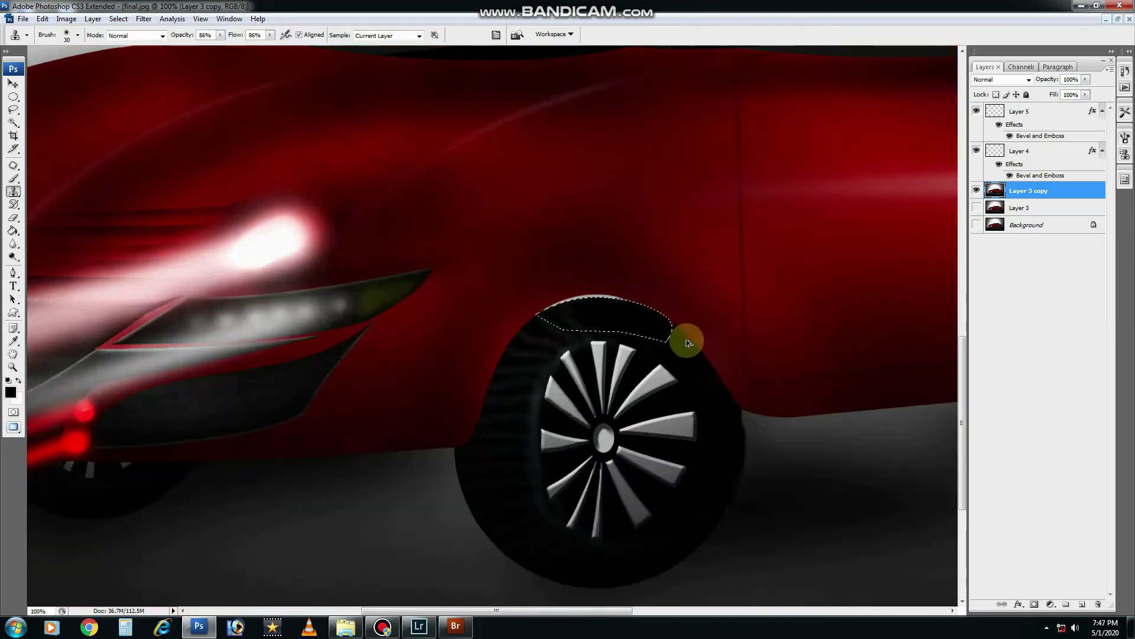
pyautogui.hotkey('ctrl', '0')
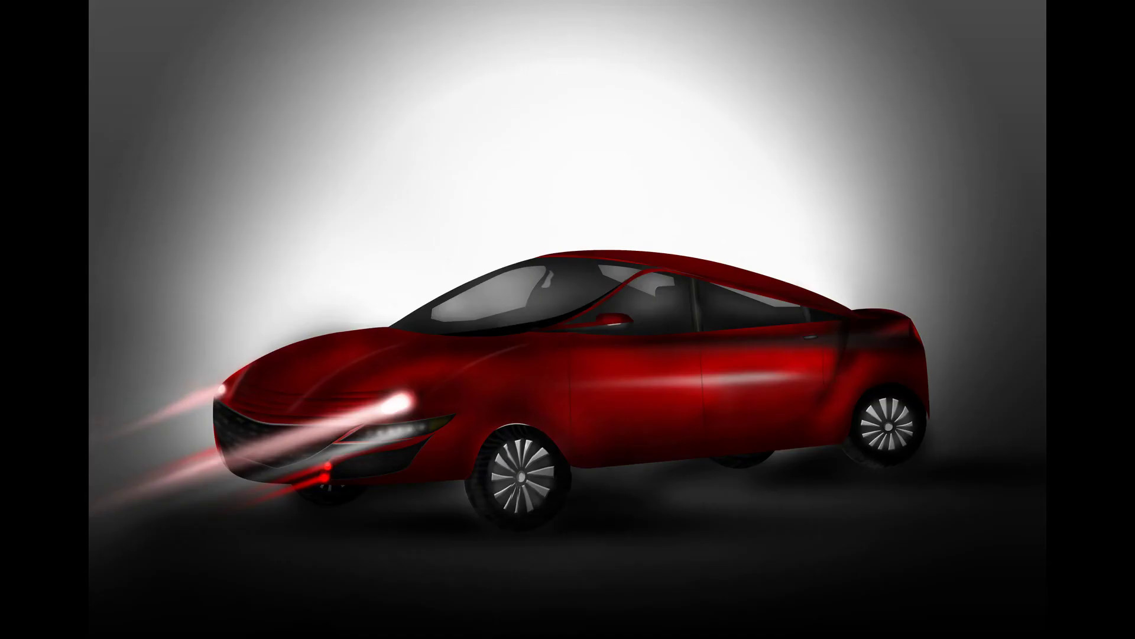